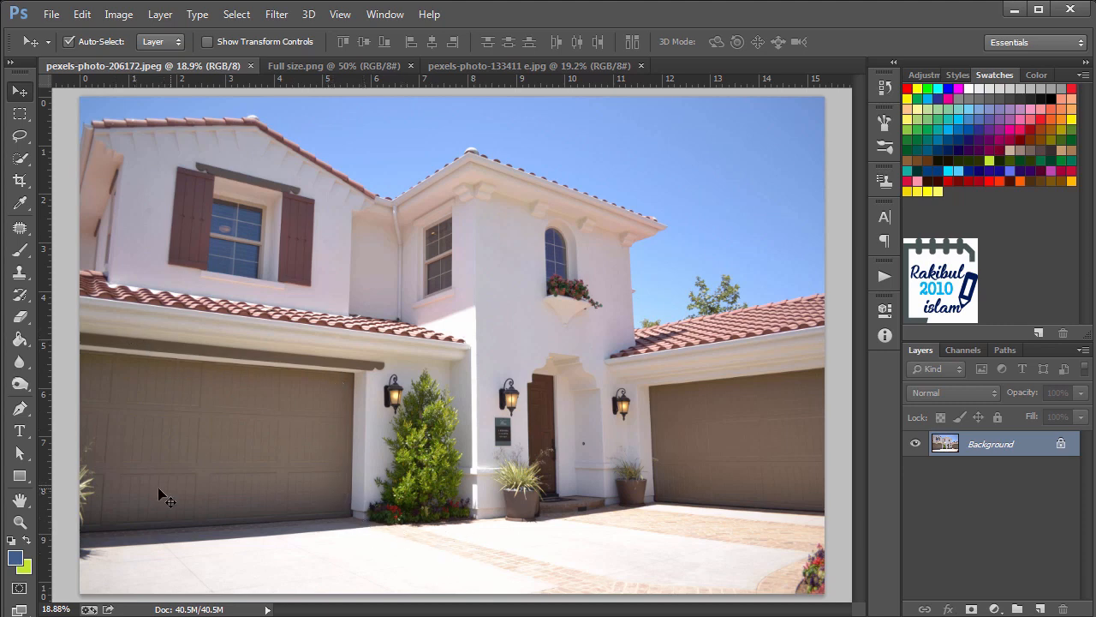
Select the logo artwork's pixels in Full size.png, copy them and return to the house photo.
{"action": "left_click", "coordinate": [323, 65]}
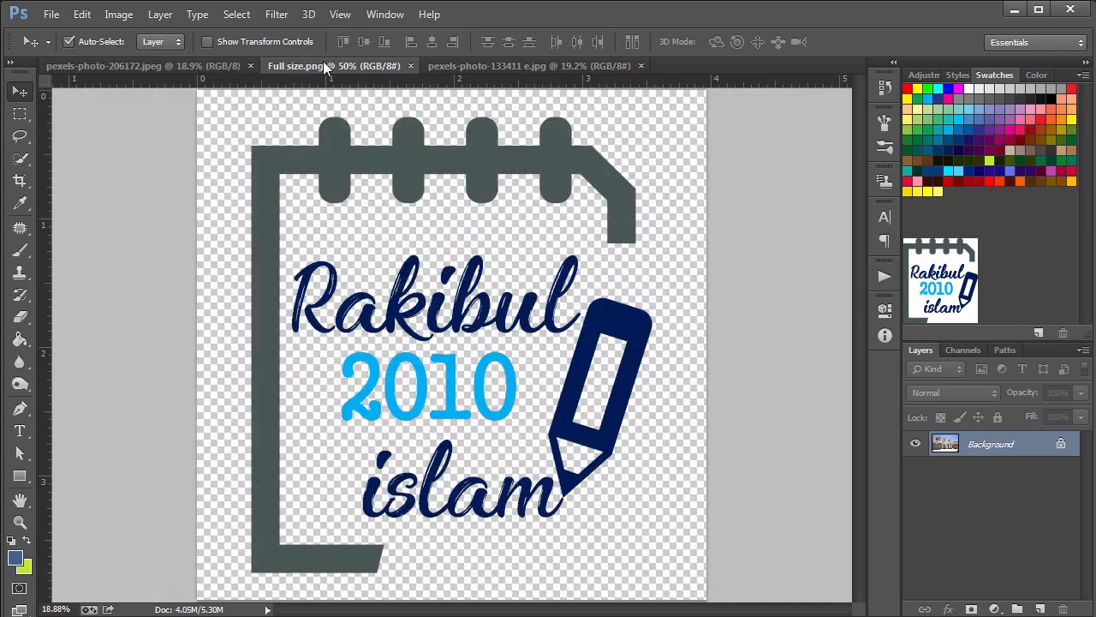
{"action": "left_click", "coordinate": [947, 448], "text": "ctrl"}
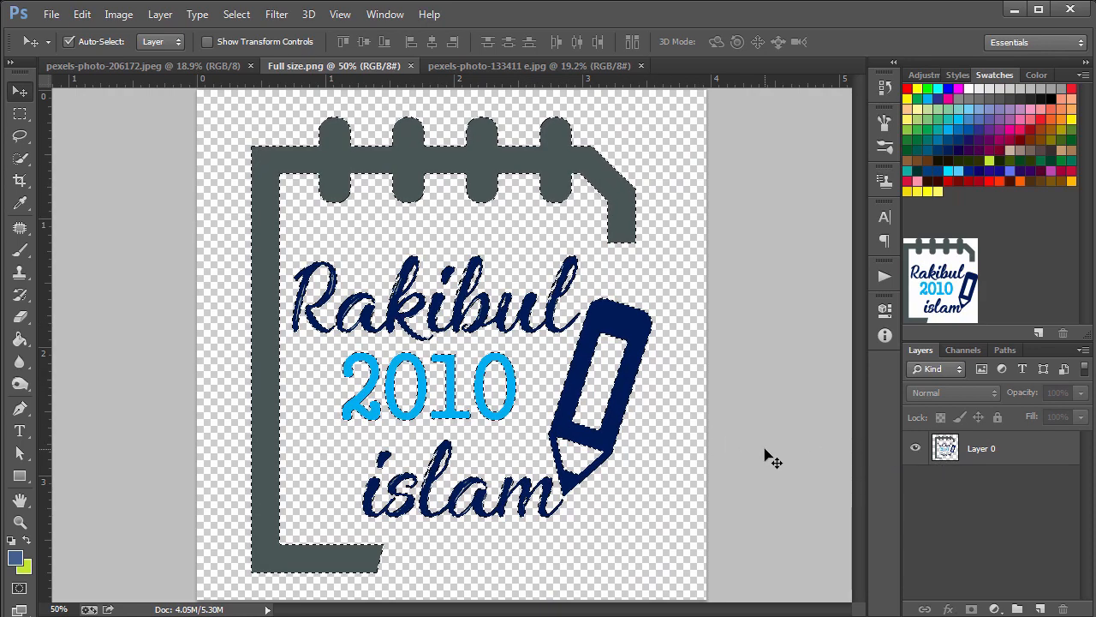
{"action": "left_click", "coordinate": [178, 65]}
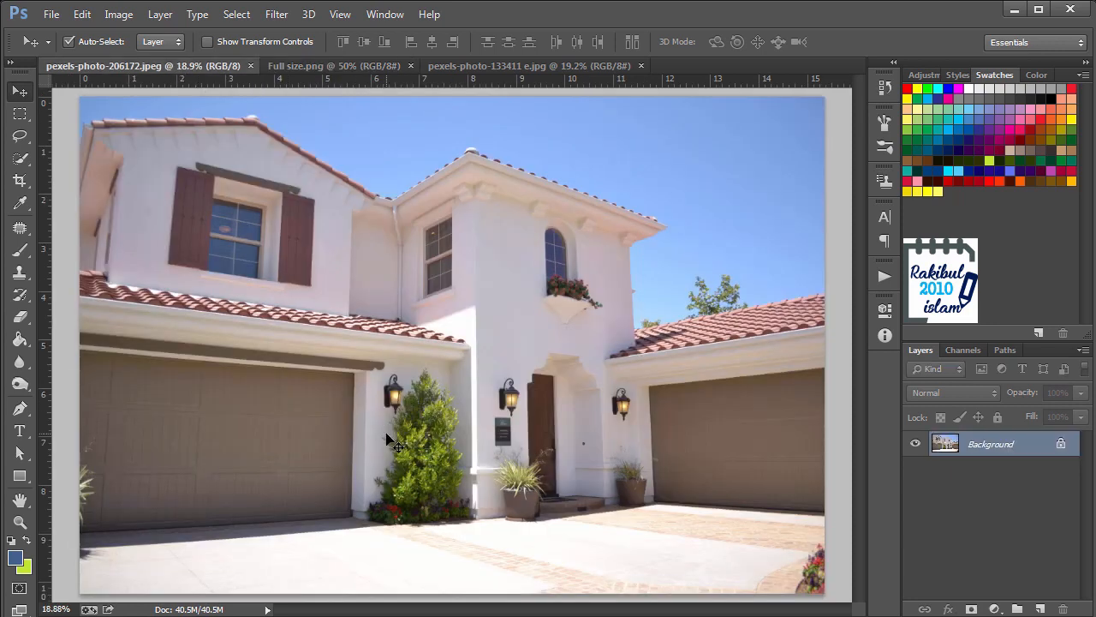
Paste the logo into the house photo, place it over the left garage door and scale it down.
{"action": "key", "text": "ctrl+v"}
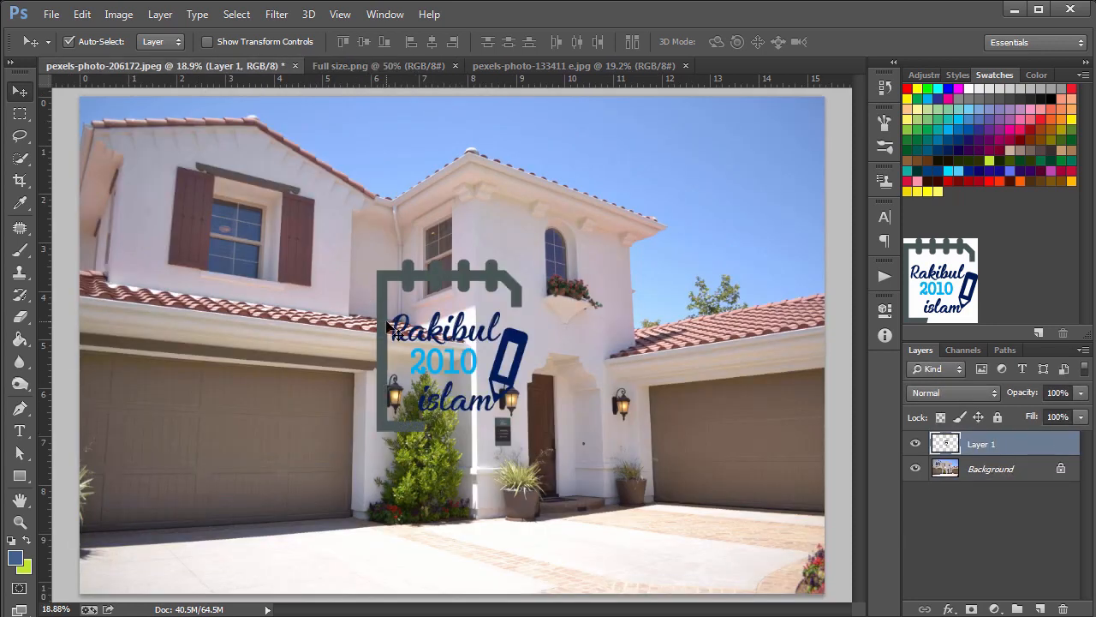
{"action": "left_click_drag", "start_coordinate": [388, 327], "coordinate": [152, 414]}
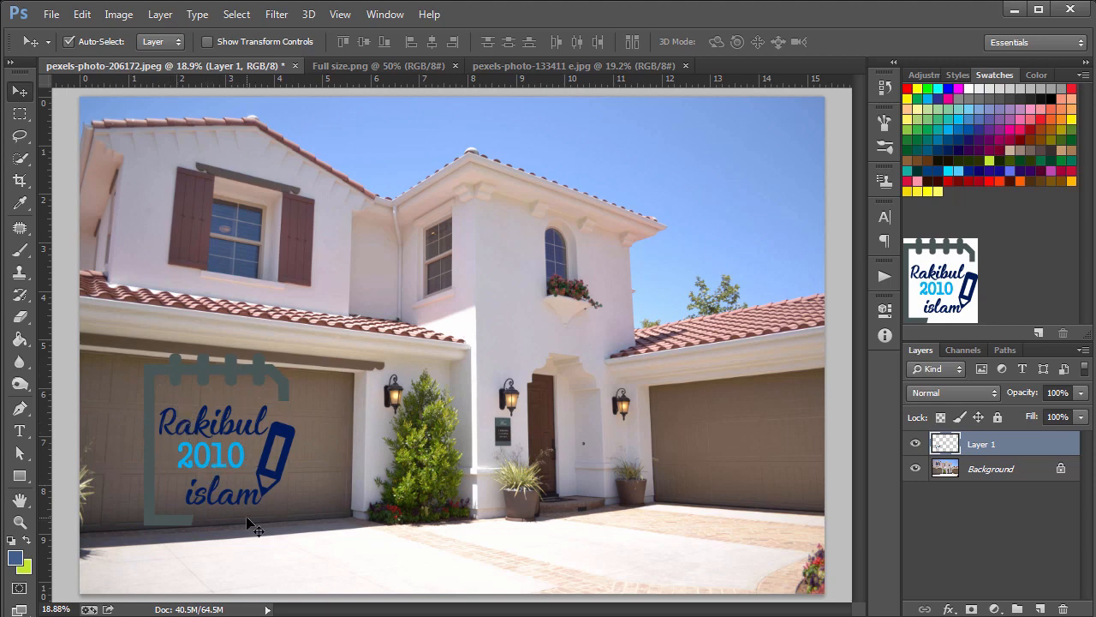
{"action": "key", "text": "ctrl+t"}
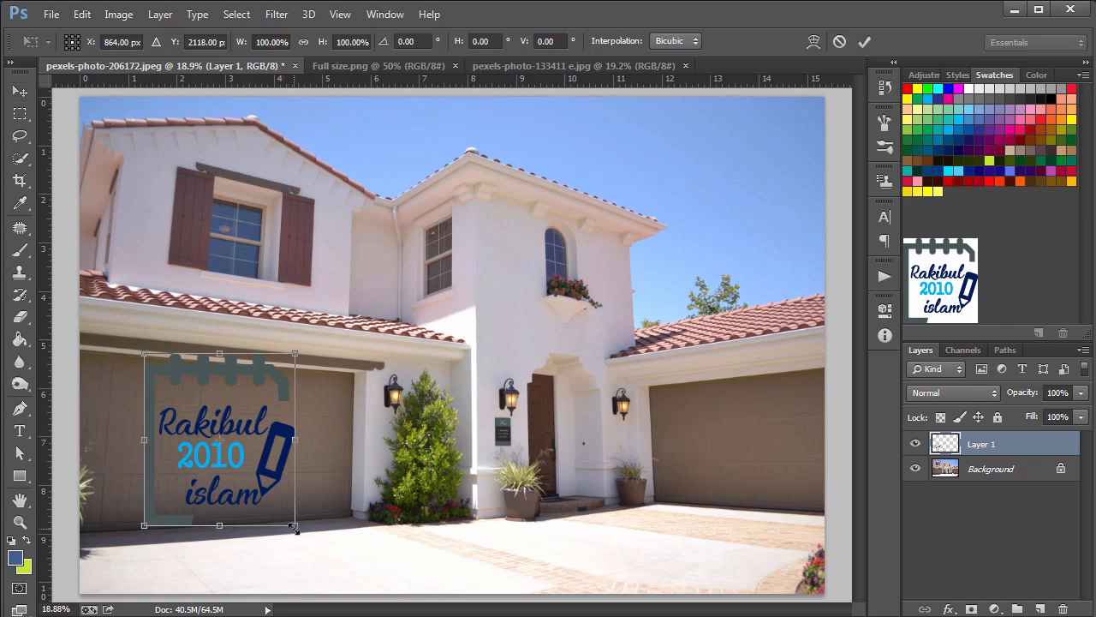
{"action": "left_click_drag", "start_coordinate": [295, 525], "coordinate": [266, 492]}
{"action": "left_click_drag", "start_coordinate": [220, 441], "coordinate": [220, 462]}
Distort the pasted logo's corners to follow the left garage door's perspective, apply the transform and delete the logo layer.
{"action": "mouse_move", "coordinate": [267, 376]}
{"action": "left_mouse_down"}
{"action": "mouse_move", "coordinate": [266, 395]}
{"action": "mouse_move", "coordinate": [265, 385]}
{"action": "left_mouse_up"}
{"action": "left_click_drag", "start_coordinate": [144, 376], "coordinate": [151, 381]}
{"action": "left_click_drag", "start_coordinate": [263, 519], "coordinate": [258, 513]}
{"action": "left_click_drag", "start_coordinate": [143, 518], "coordinate": [137, 510]}
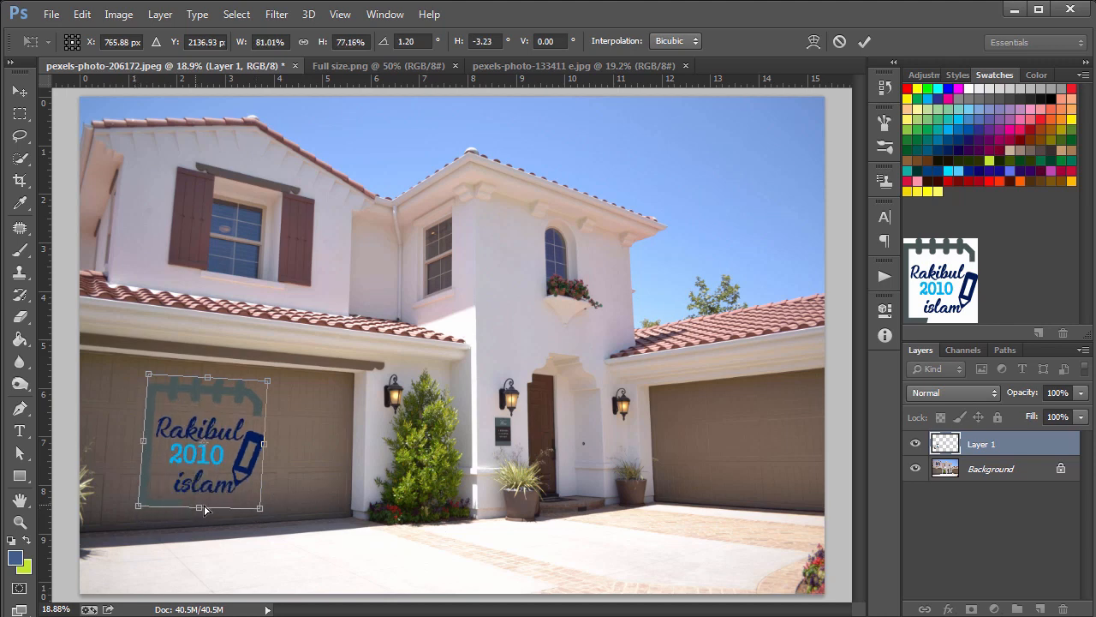
{"action": "left_click_drag", "start_coordinate": [259, 511], "coordinate": [259, 509]}
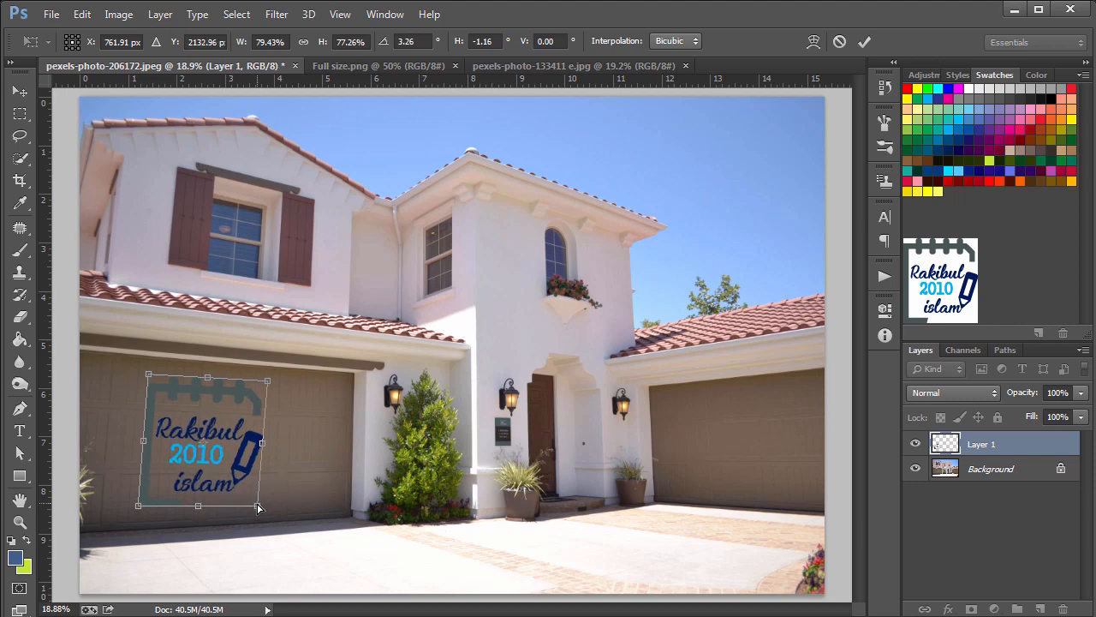
{"action": "key", "text": "Return"}
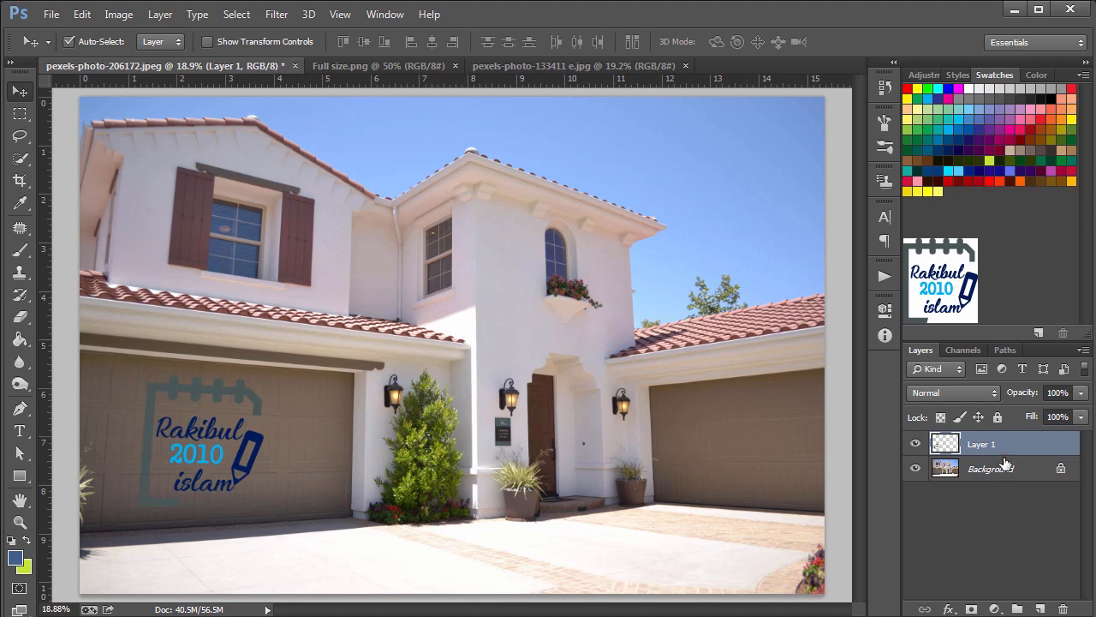
{"action": "left_click", "coordinate": [1063, 609]}
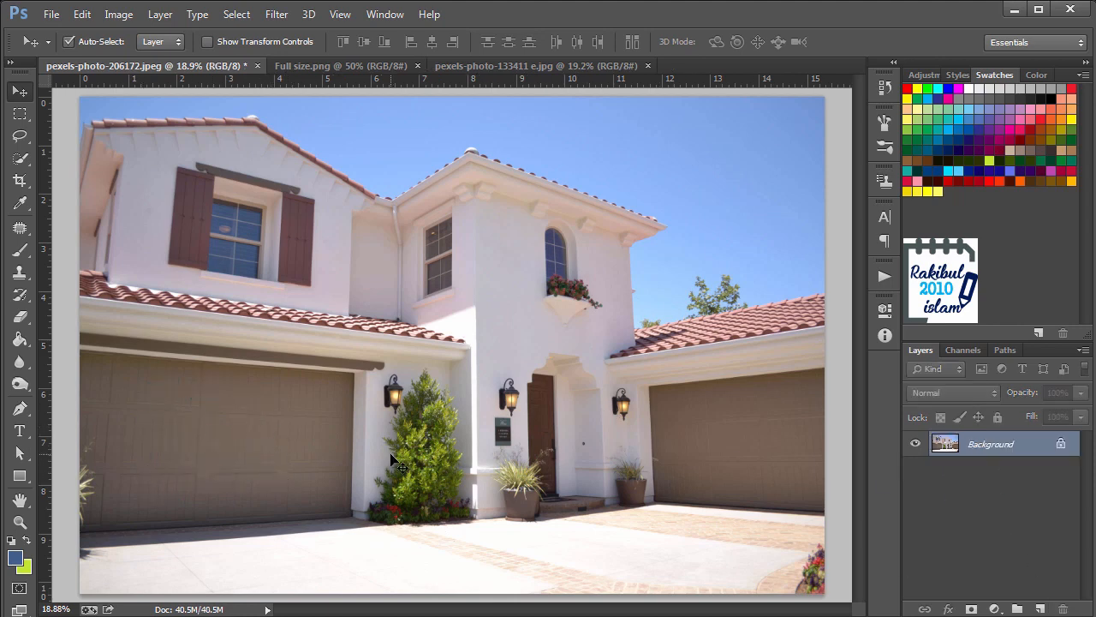
Copy the selected logo from Full size.png again and add a new empty layer to the house photo.
{"action": "left_click", "coordinate": [372, 68]}
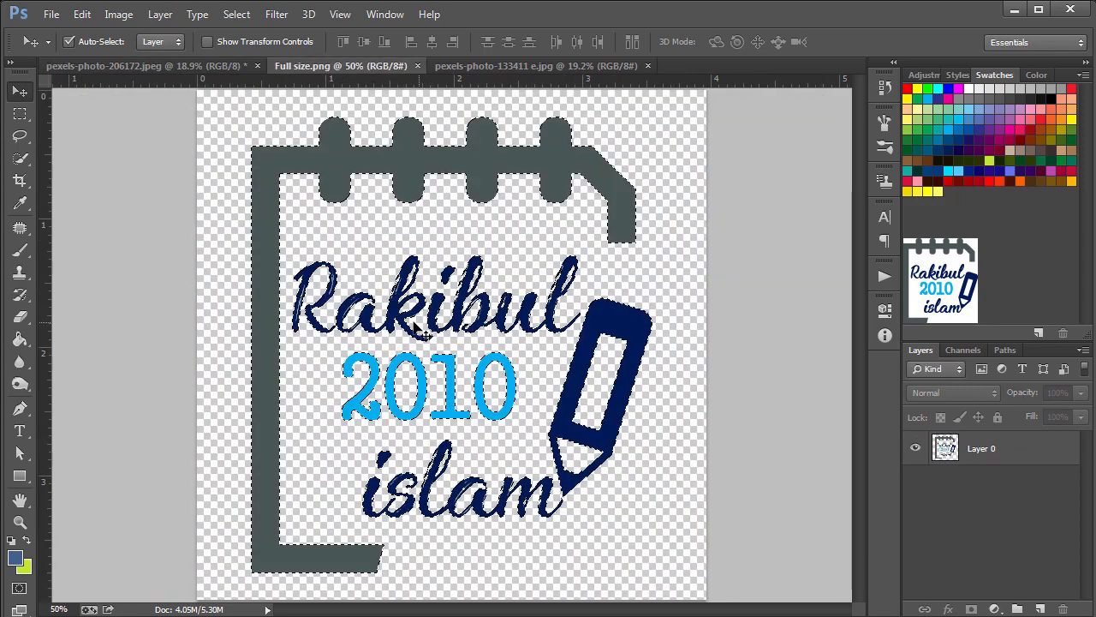
{"action": "left_click", "coordinate": [183, 68]}
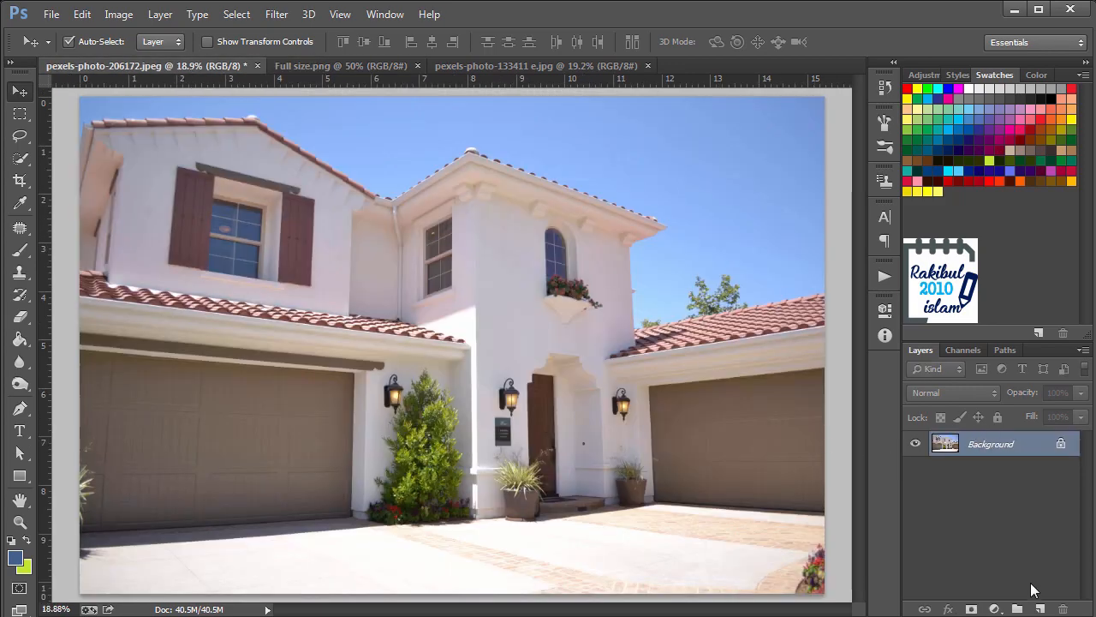
{"action": "left_click", "coordinate": [1040, 609]}
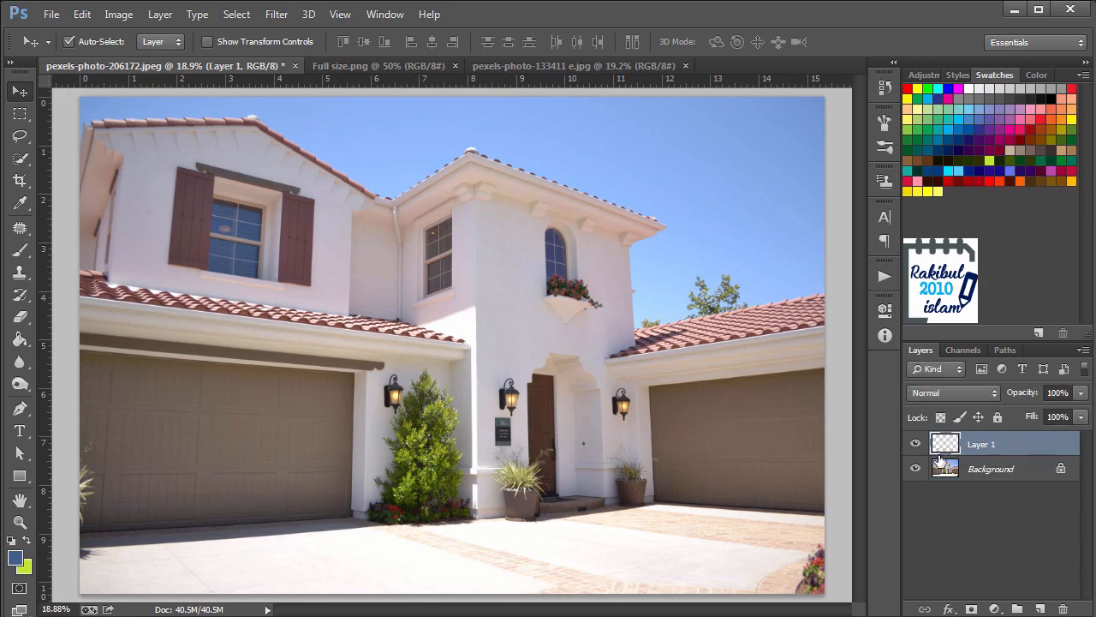
In the Vanishing Point filter, create a four-corner perspective plane over the left garage door, following its top, side and bottom edges.
{"action": "scroll", "coordinate": [584, 546], "scroll_direction": "up", "scroll_amount": 1}
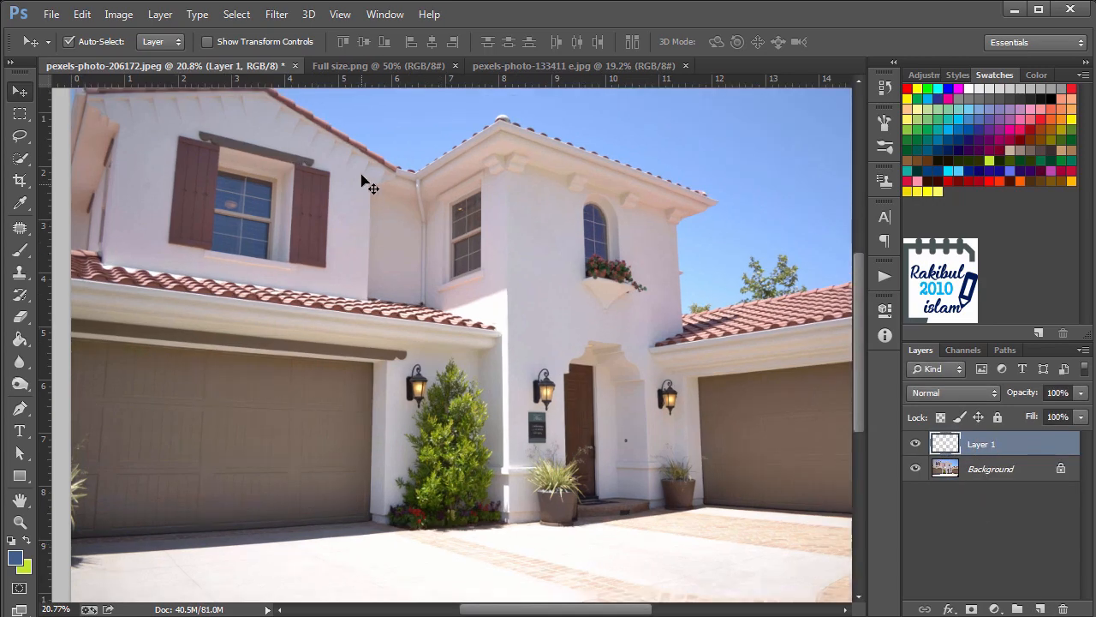
{"action": "left_click", "coordinate": [276, 17]}
{"action": "left_click", "coordinate": [319, 176]}
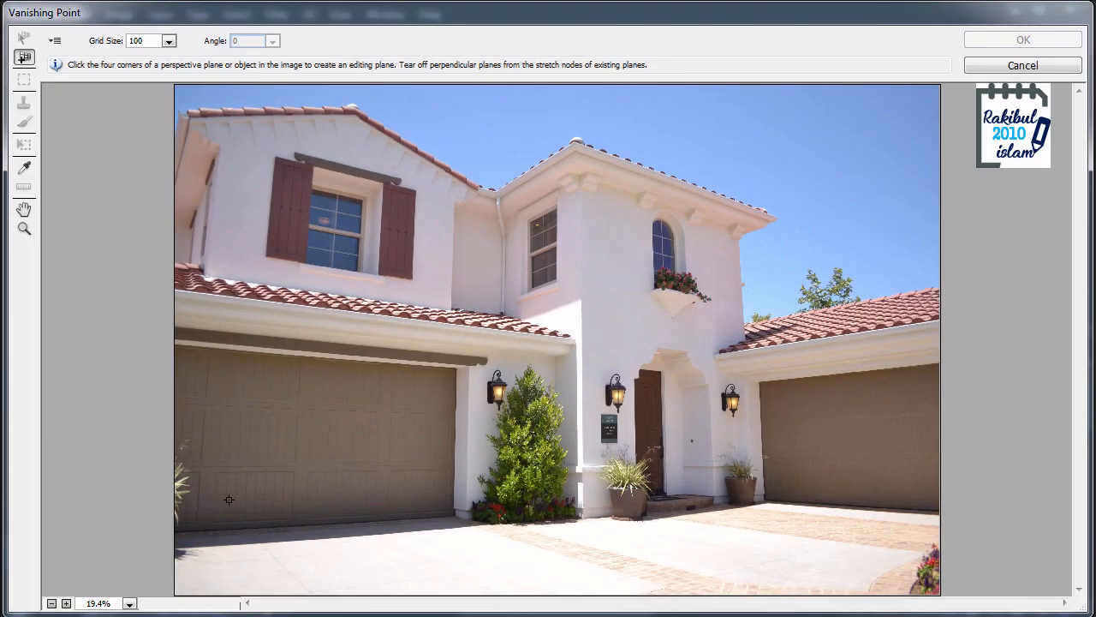
{"action": "key", "text": "ctrl+plus"}
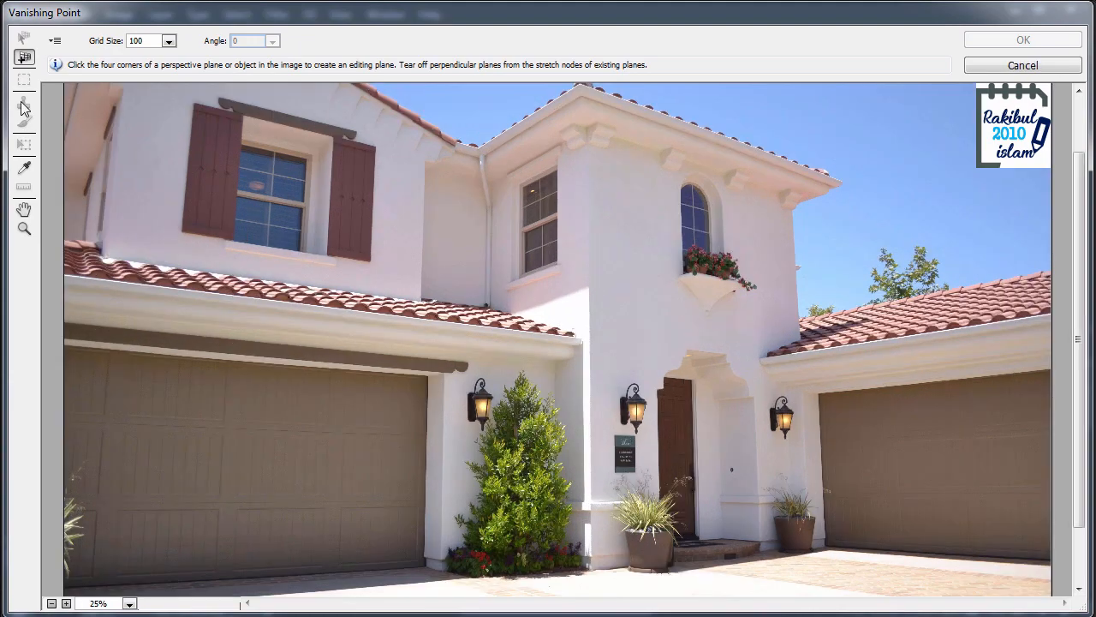
{"action": "key", "text": "space"}
{"action": "left_click_drag", "start_coordinate": [286, 540], "coordinate": [287, 502]}
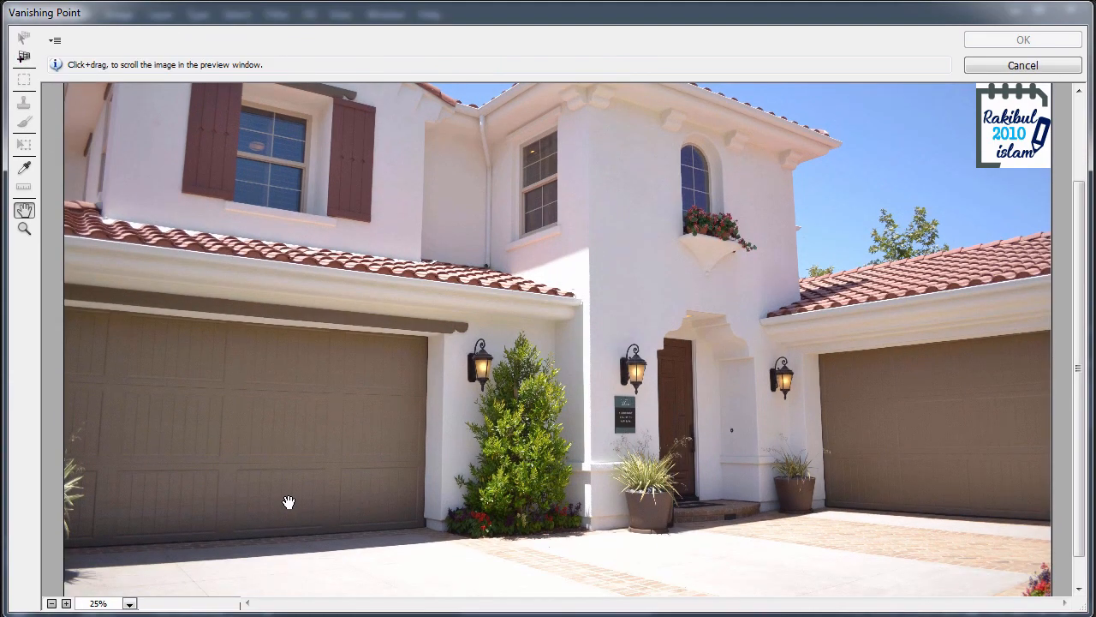
{"action": "left_click", "coordinate": [127, 543]}
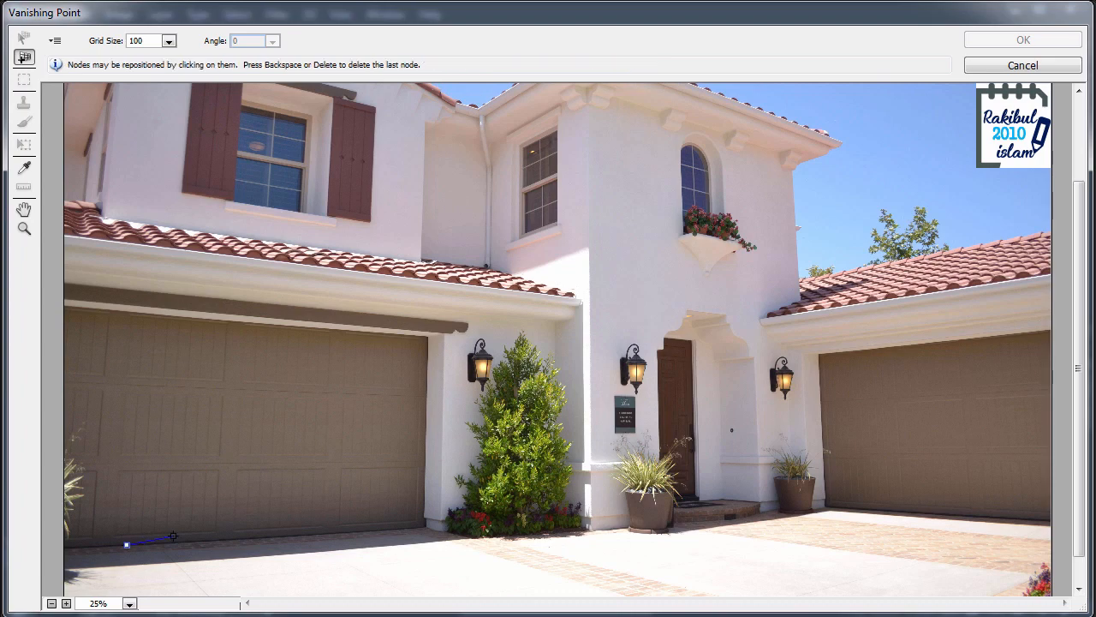
{"action": "left_click", "coordinate": [145, 313]}
{"action": "left_click", "coordinate": [428, 336]}
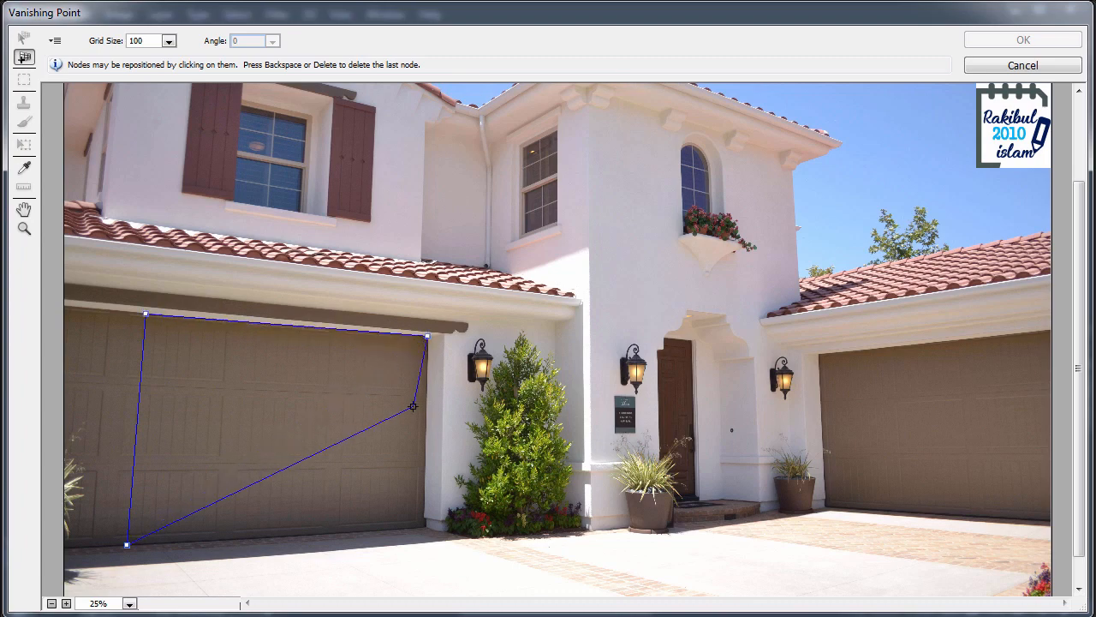
{"action": "key", "text": "BackSpace"}
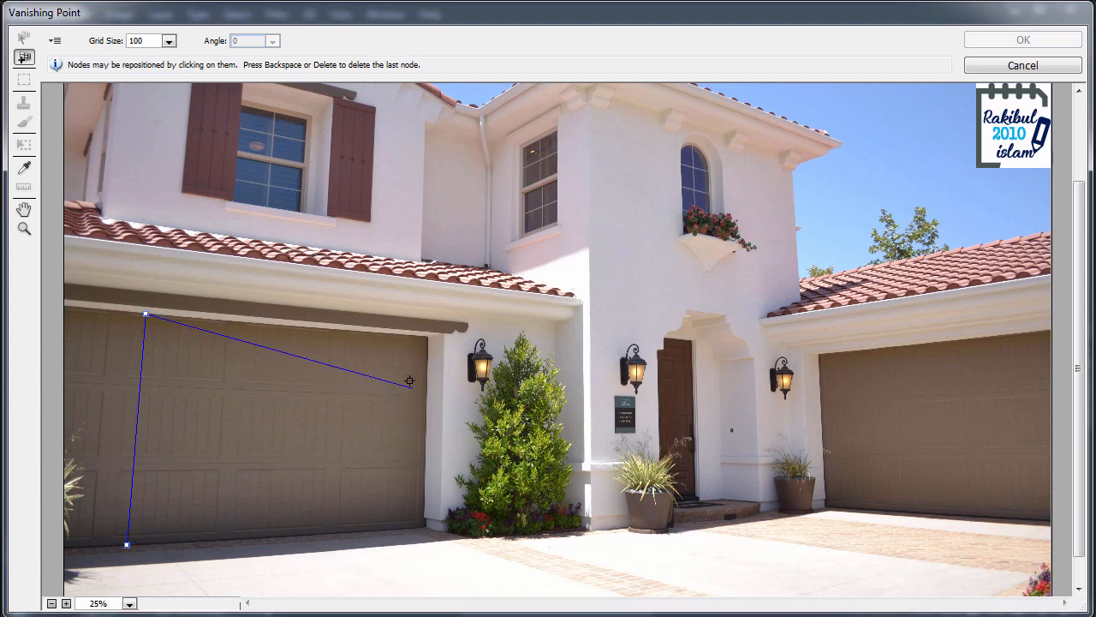
{"action": "left_click", "coordinate": [429, 337]}
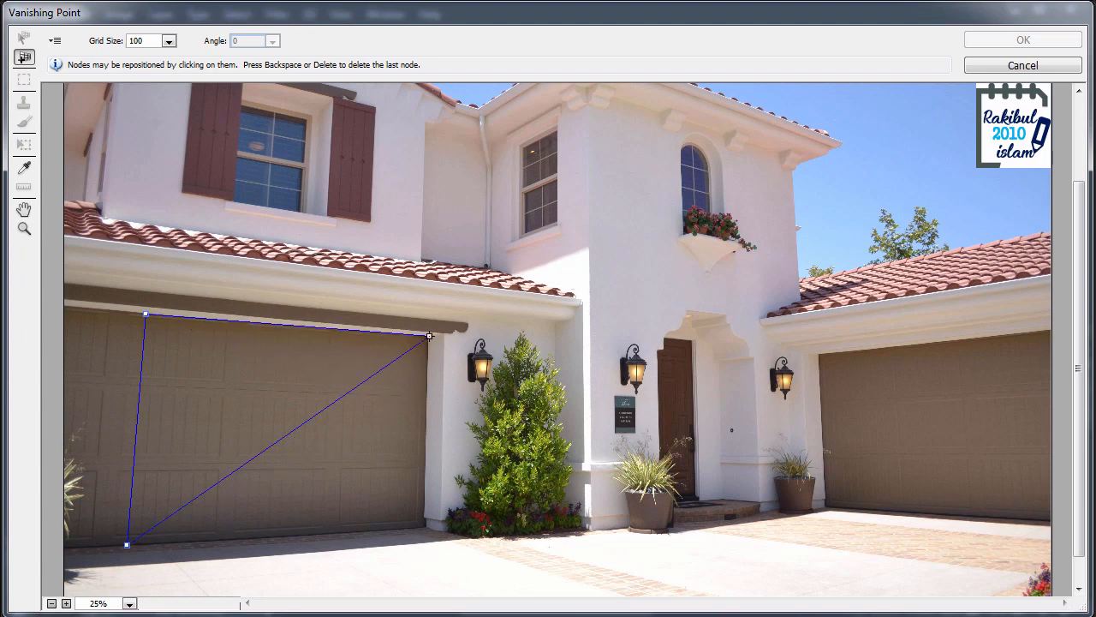
{"action": "left_click", "coordinate": [420, 527]}
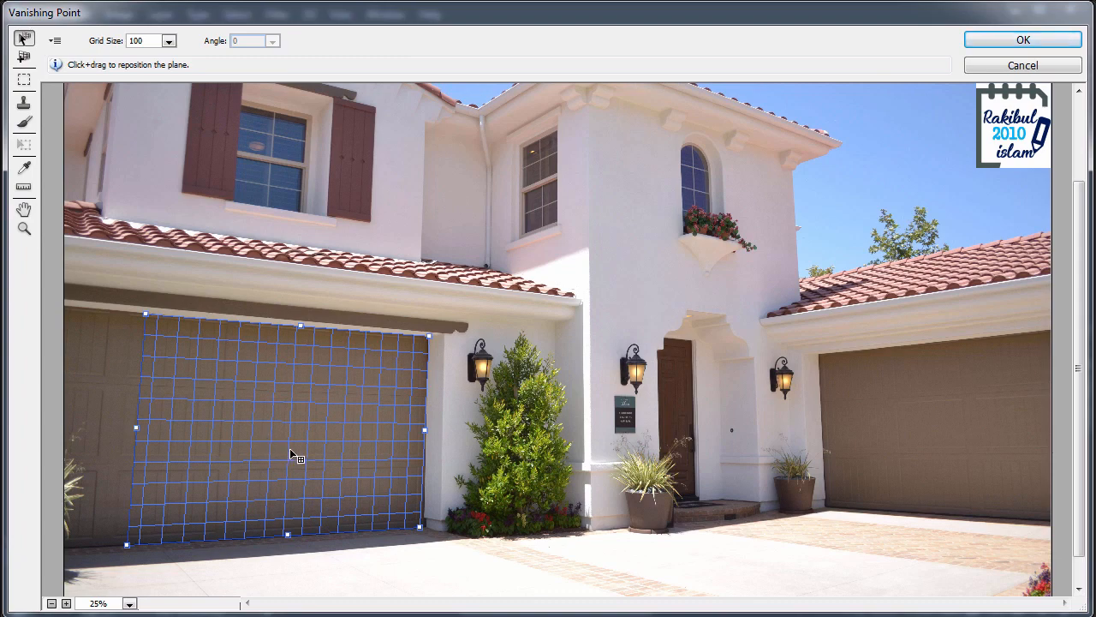
Try other positions for the plane's lower-left corner and return it to the base of the garage door.
{"action": "left_click_drag", "start_coordinate": [128, 544], "coordinate": [207, 507]}
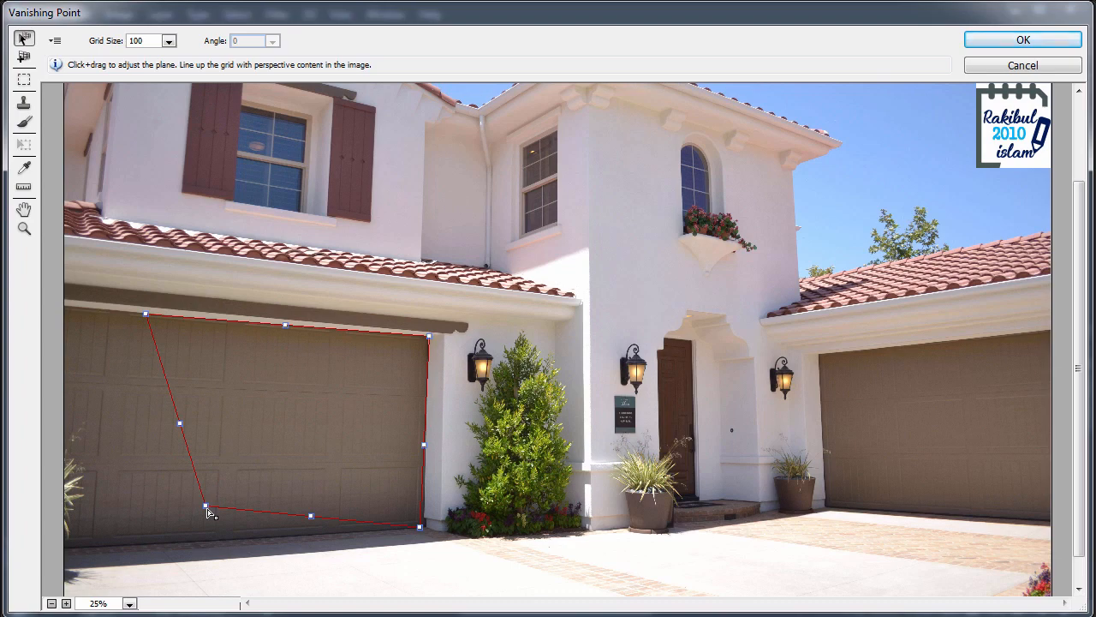
{"action": "left_click_drag", "start_coordinate": [206, 507], "coordinate": [148, 527]}
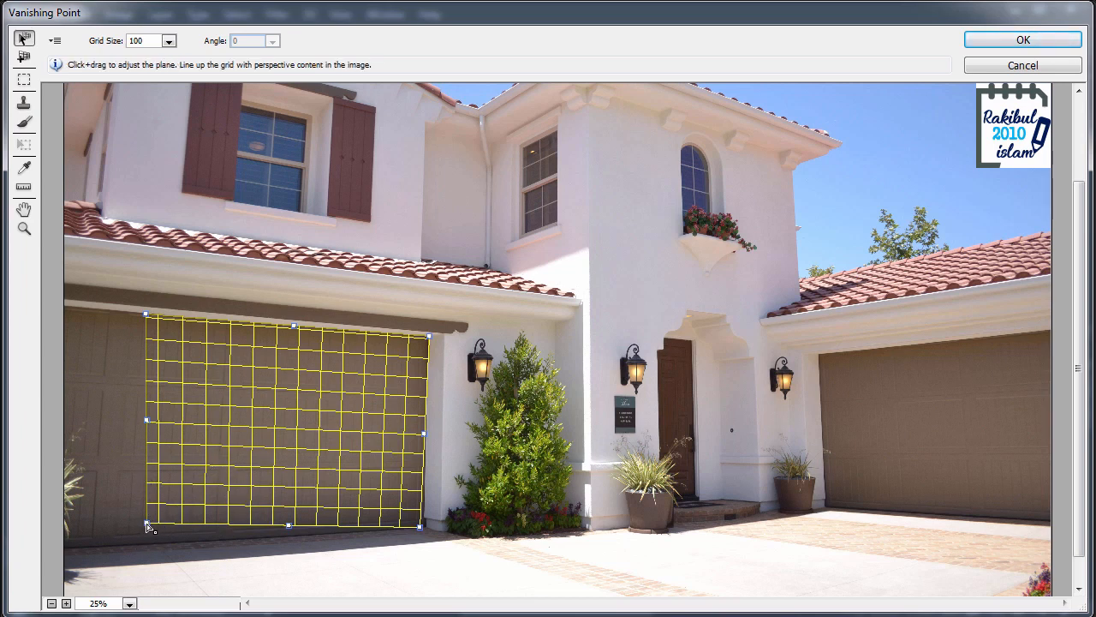
{"action": "left_click_drag", "start_coordinate": [146, 524], "coordinate": [127, 544]}
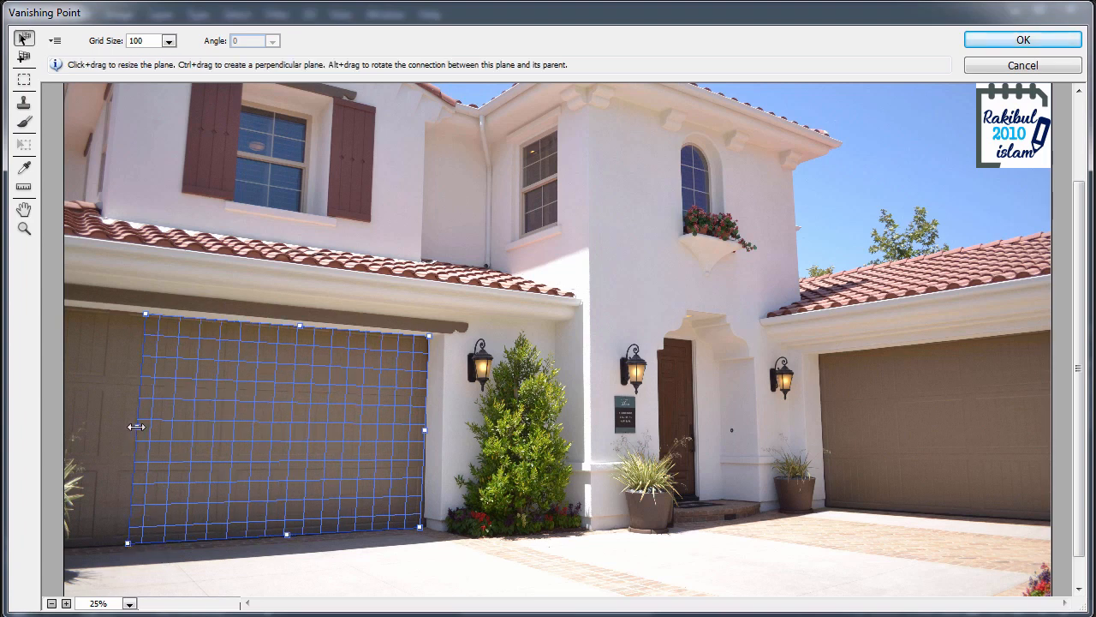
Extend the plane's left side past the photo's edge and fine-tune both left corners to match the garage door.
{"action": "left_click_drag", "start_coordinate": [136, 427], "coordinate": [44, 435]}
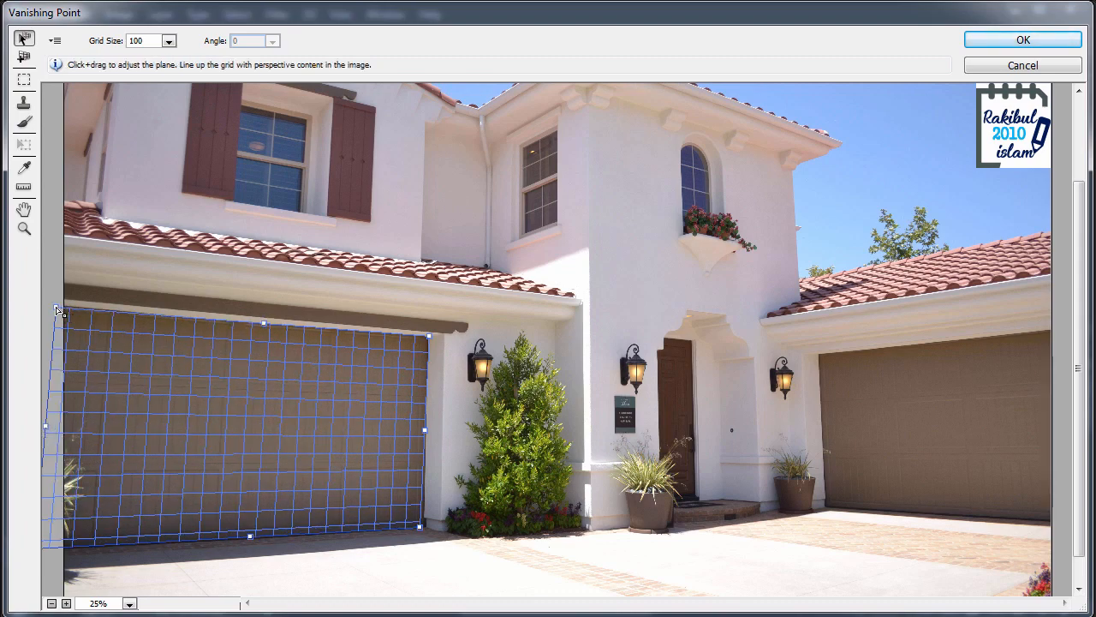
{"action": "left_click_drag", "start_coordinate": [57, 310], "coordinate": [55, 308]}
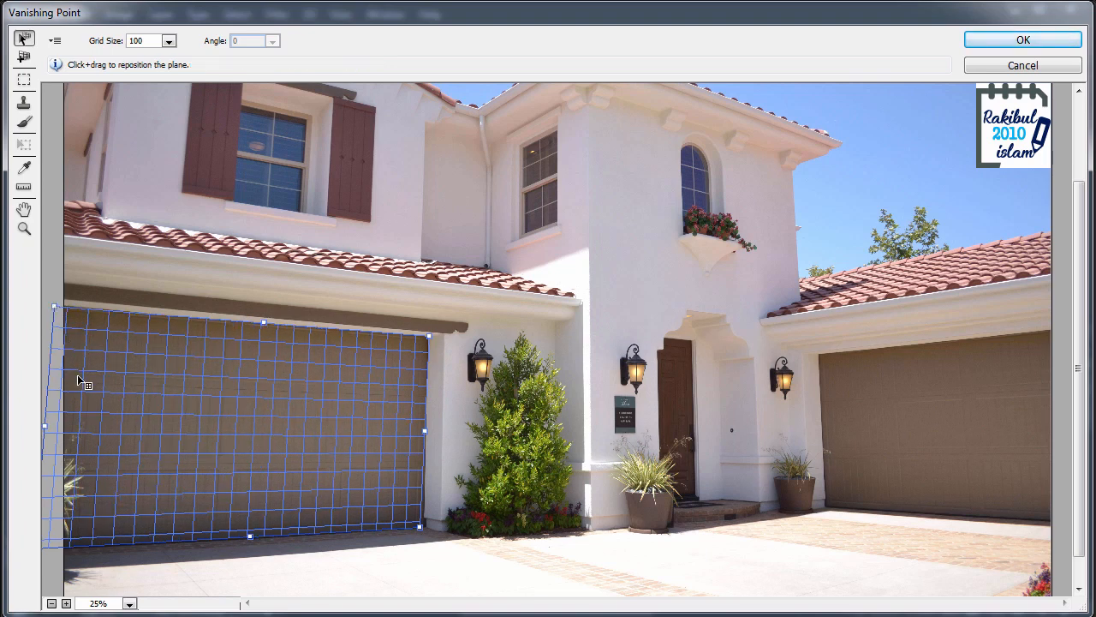
{"action": "scroll", "coordinate": [121, 550], "scroll_direction": "down", "scroll_amount": 1}
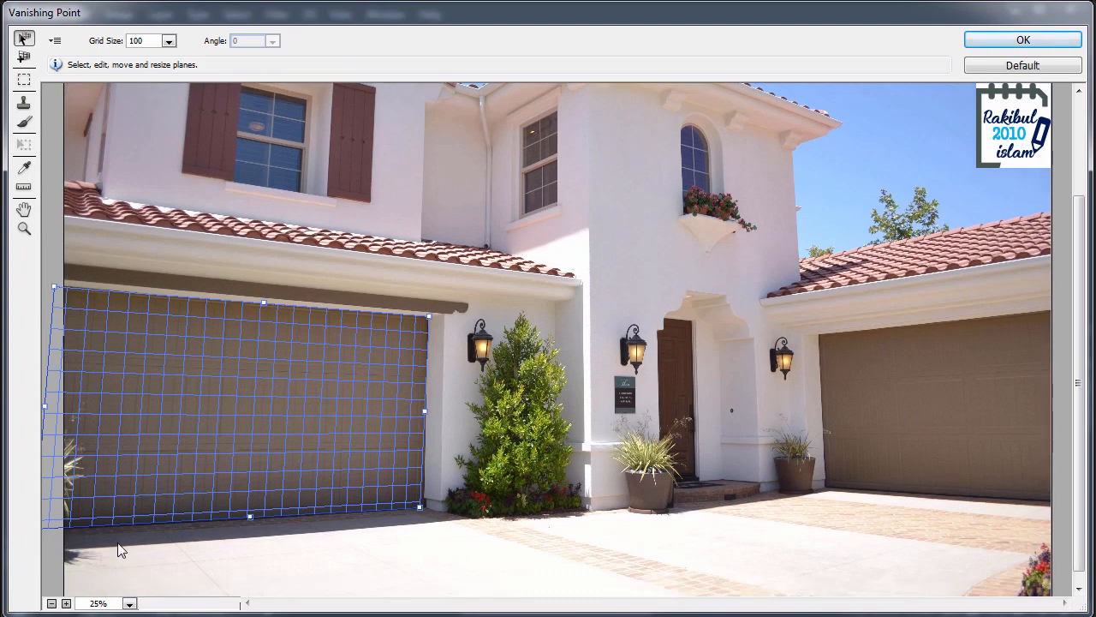
{"action": "scroll", "coordinate": [121, 551], "scroll_direction": "down", "scroll_amount": 1}
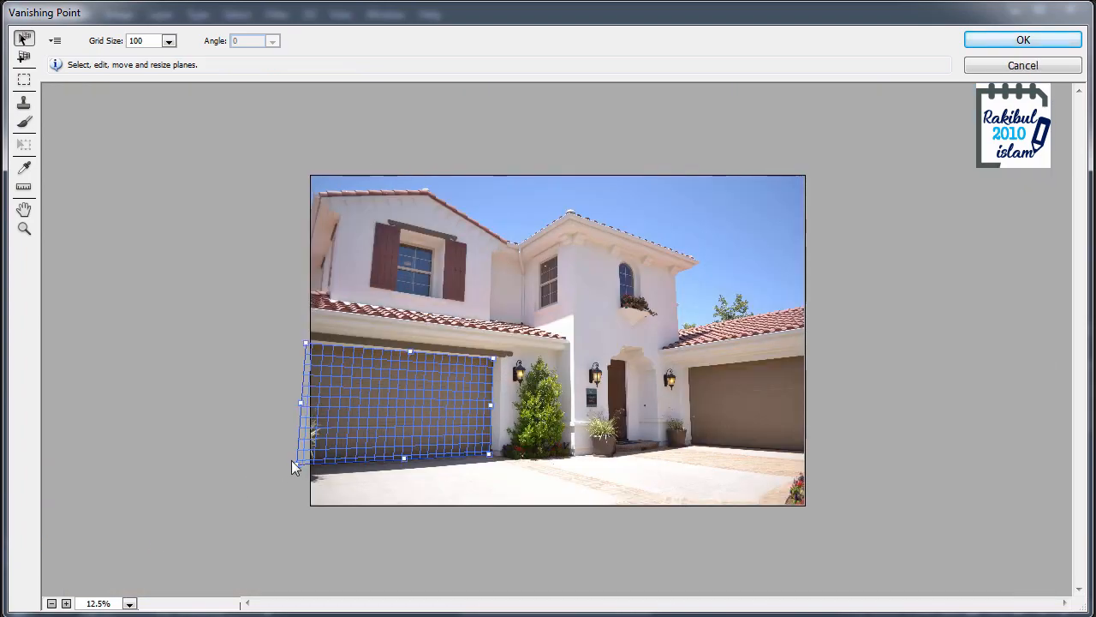
{"action": "left_click_drag", "start_coordinate": [292, 465], "coordinate": [300, 465]}
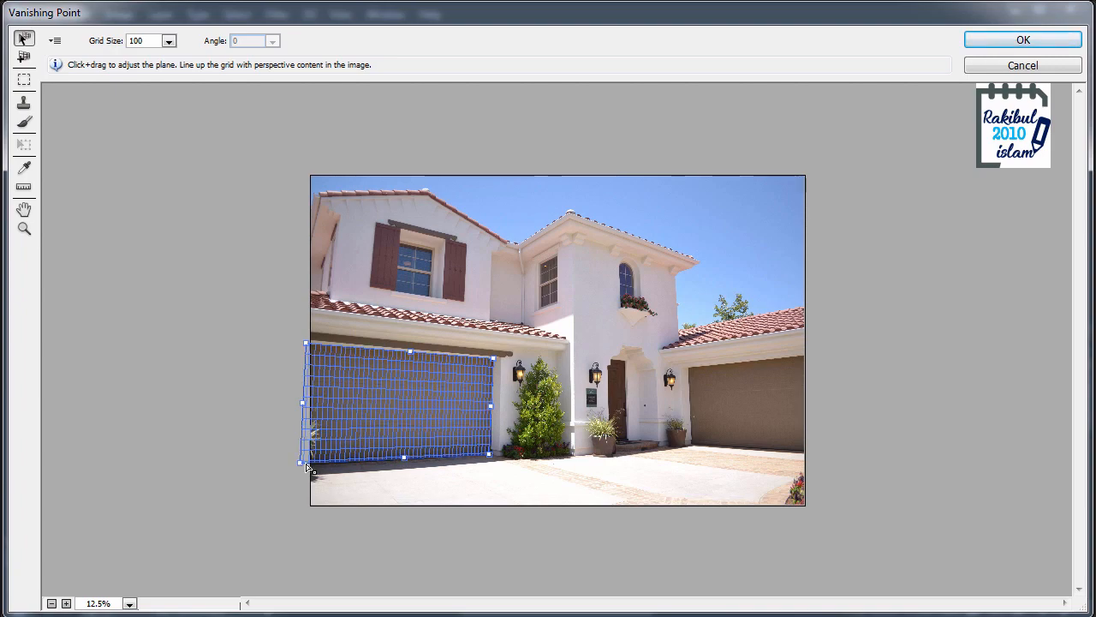
{"action": "scroll", "coordinate": [378, 498], "scroll_direction": "up", "scroll_amount": 1}
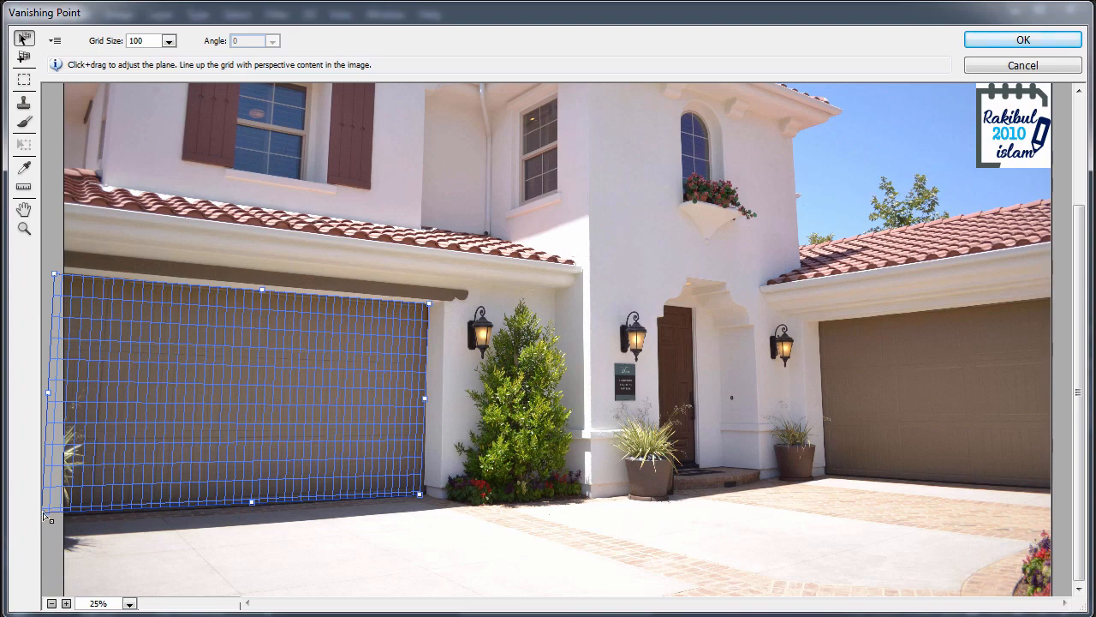
{"action": "left_click_drag", "start_coordinate": [43, 513], "coordinate": [43, 517]}
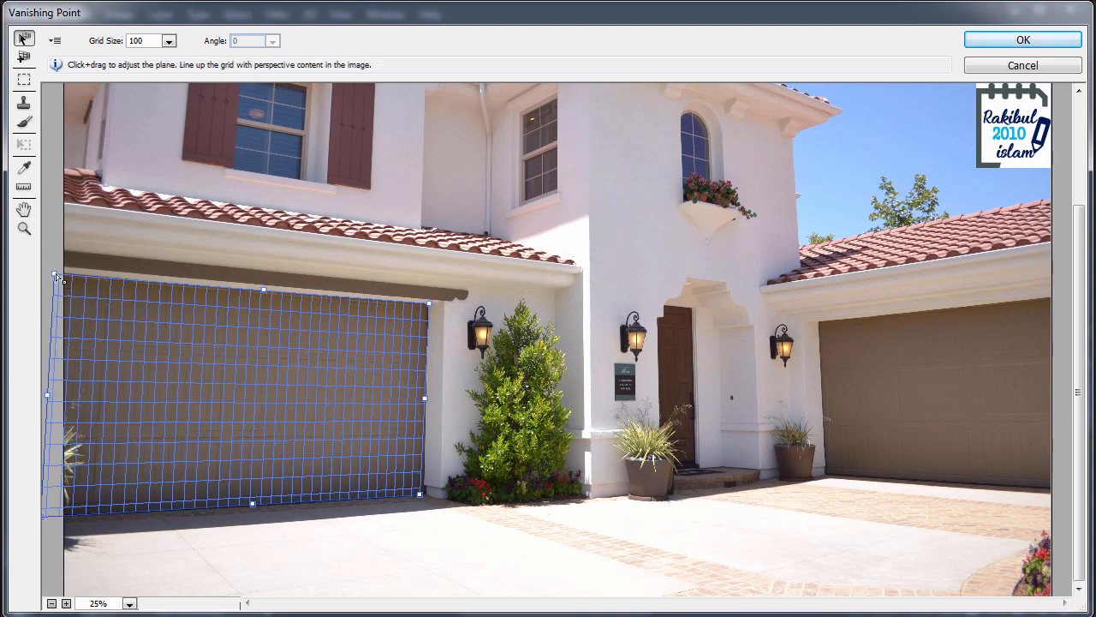
{"action": "left_click_drag", "start_coordinate": [55, 274], "coordinate": [64, 276]}
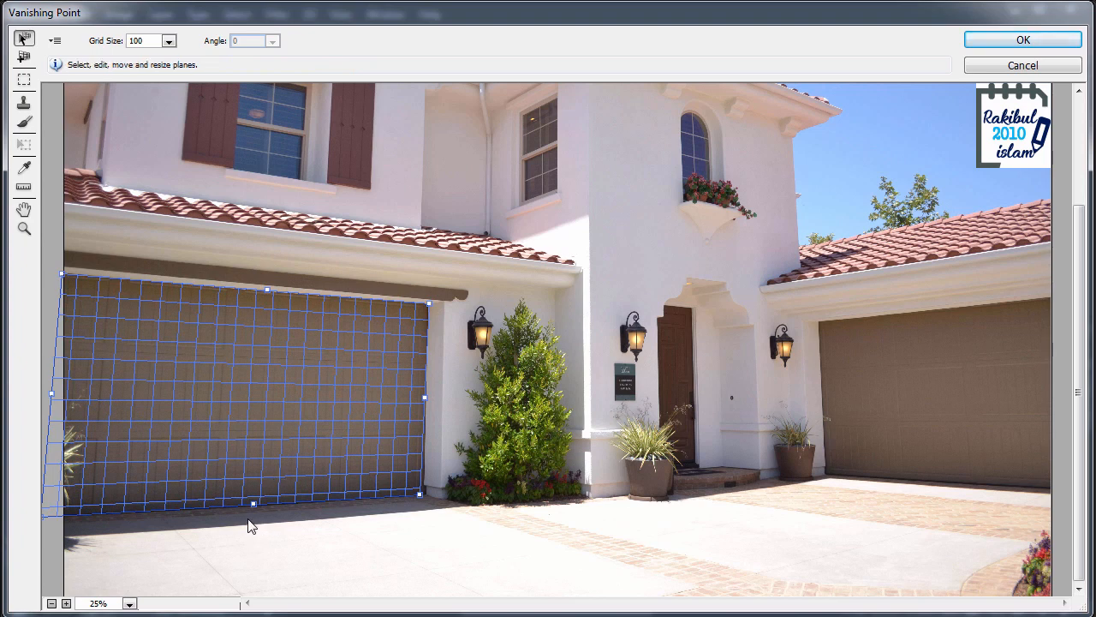
Pull a perpendicular plane out of the garage door plane's bottom edge onto the driveway.
{"action": "key", "text": "alt"}
{"action": "key", "text": "ctrl"}
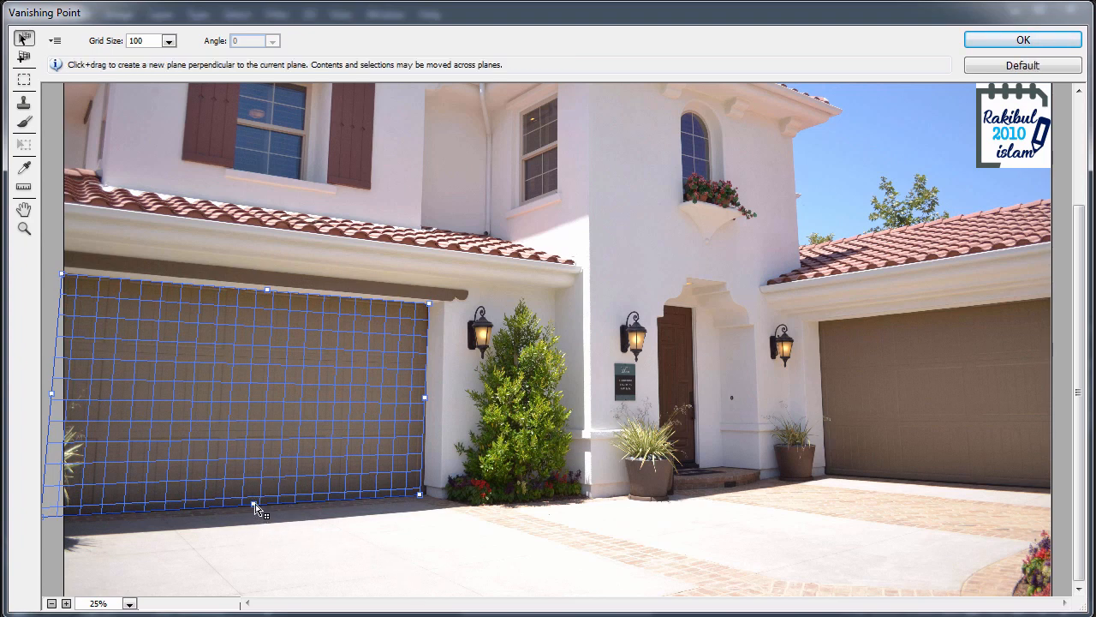
{"action": "key", "text": "ctrl"}
{"action": "left_click_drag", "start_coordinate": [257, 509], "coordinate": [322, 596]}
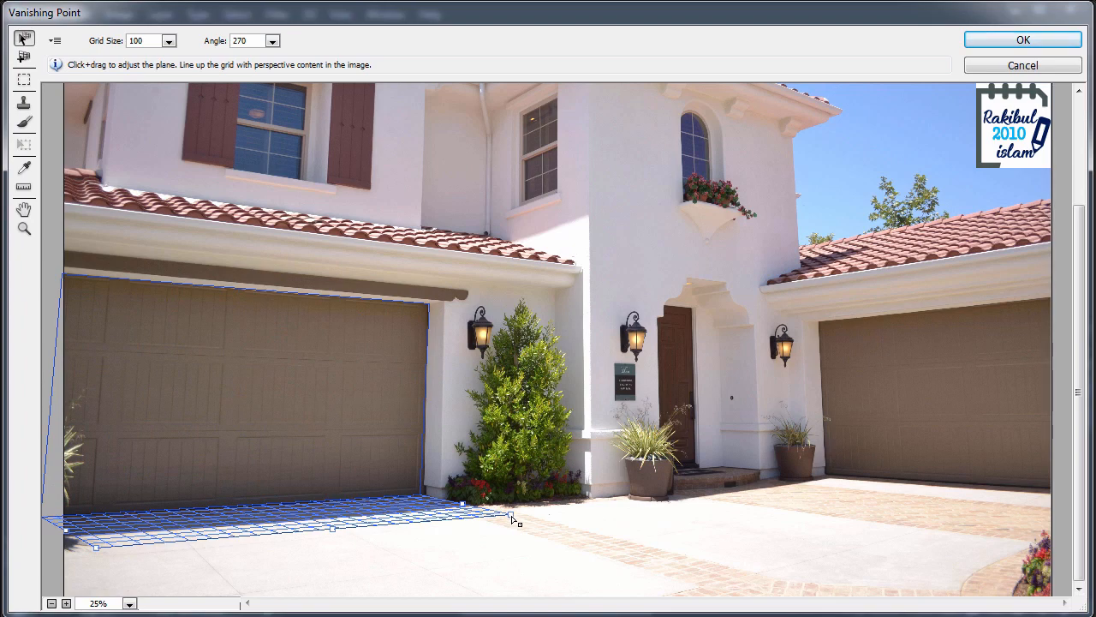
Extend the driveway plane forward and sideways past the photo's lower and left edges, then fit its right side to the driveway.
{"action": "mouse_move", "coordinate": [512, 516]}
{"action": "left_mouse_down"}
{"action": "mouse_move", "coordinate": [490, 514]}
{"action": "mouse_move", "coordinate": [500, 520]}
{"action": "left_mouse_up"}
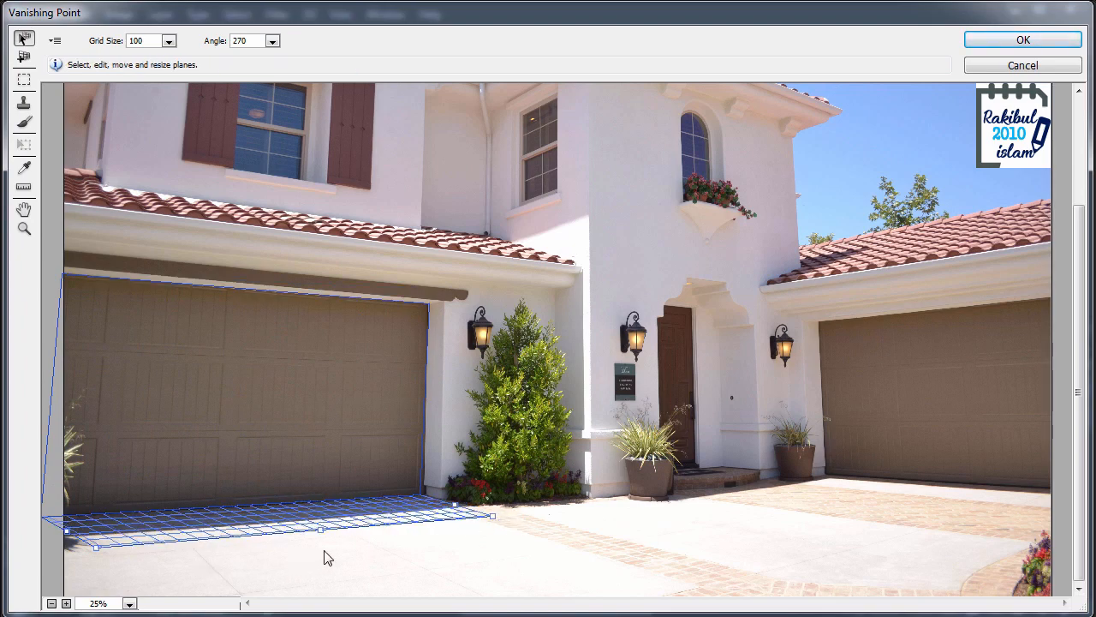
{"action": "left_click_drag", "start_coordinate": [315, 529], "coordinate": [431, 614]}
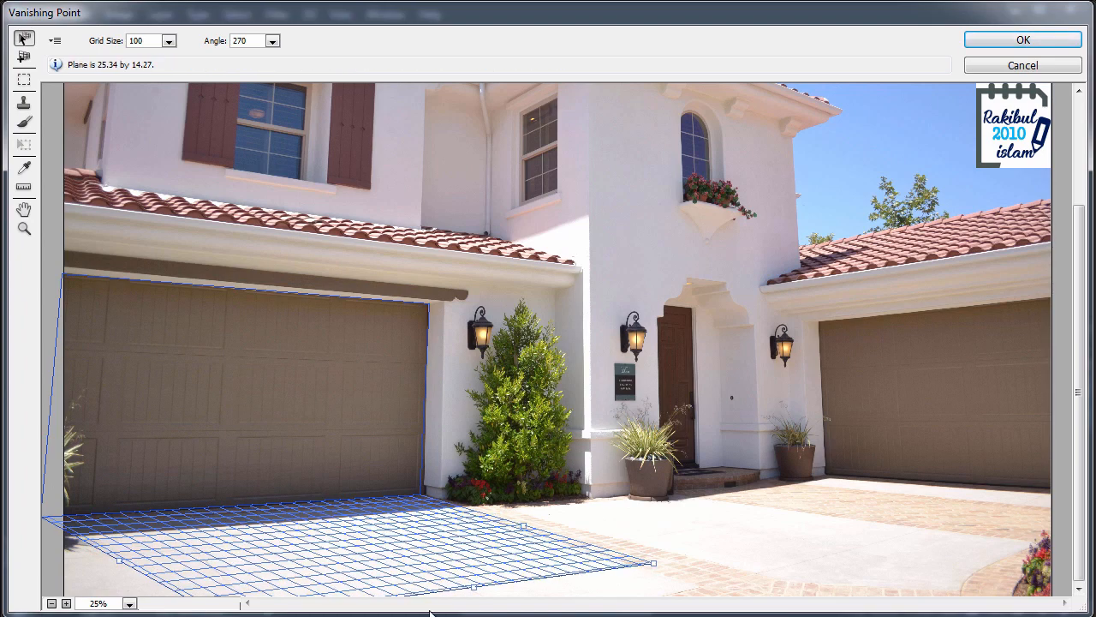
{"action": "key", "text": "ctrl+minus"}
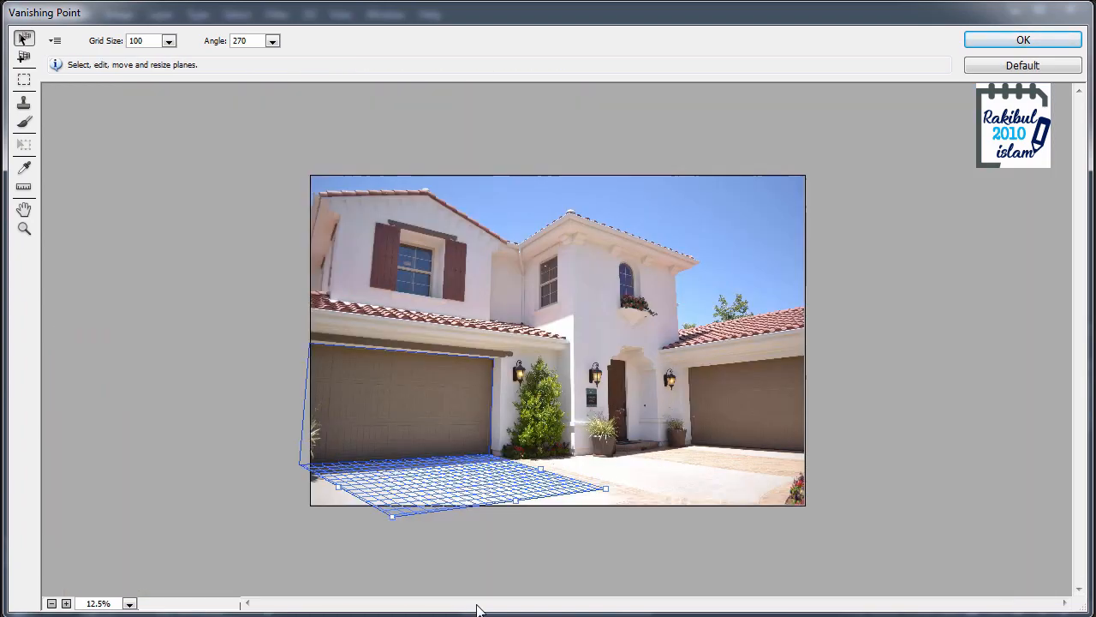
{"action": "left_click_drag", "start_coordinate": [514, 500], "coordinate": [569, 520]}
{"action": "left_click_drag", "start_coordinate": [353, 497], "coordinate": [293, 509]}
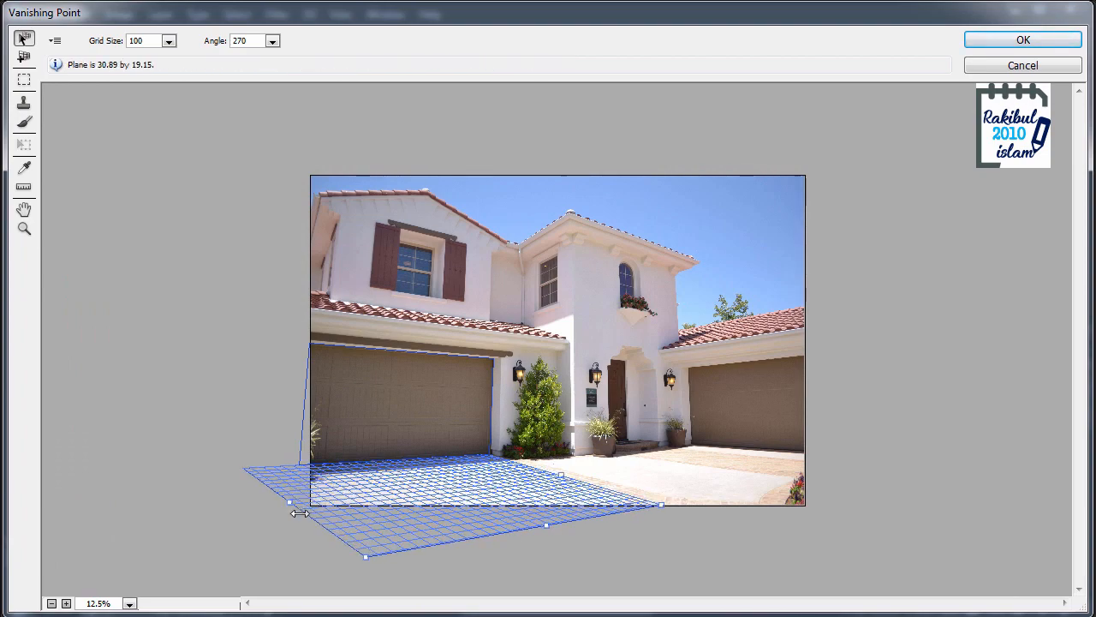
{"action": "key", "text": "ctrl+plus"}
{"action": "left_click_drag", "start_coordinate": [515, 482], "coordinate": [516, 409]}
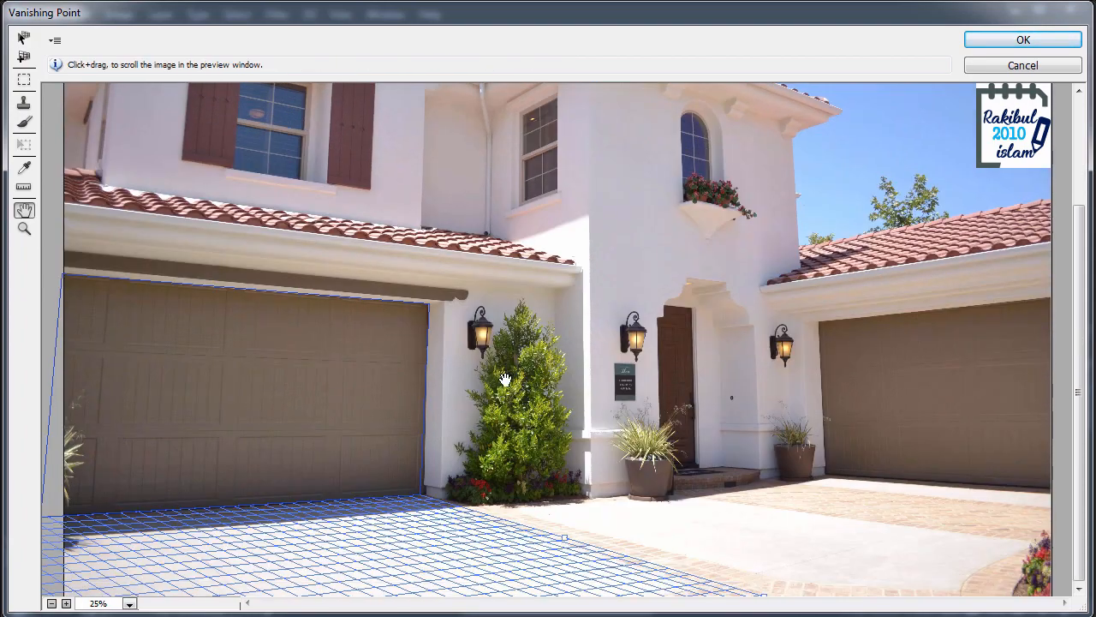
{"action": "left_click", "coordinate": [591, 538]}
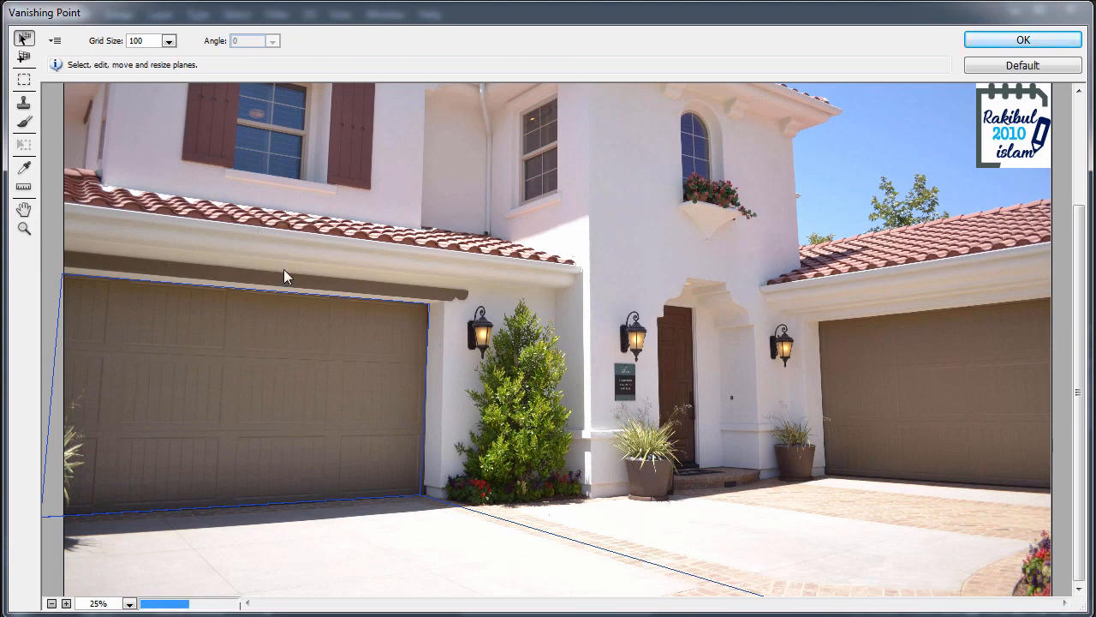
Paste the logo into the perspective planes and position it so it wraps from the garage door onto the driveway.
{"action": "key", "text": "ctrl+v"}
{"action": "left_click_drag", "start_coordinate": [162, 129], "coordinate": [277, 206]}
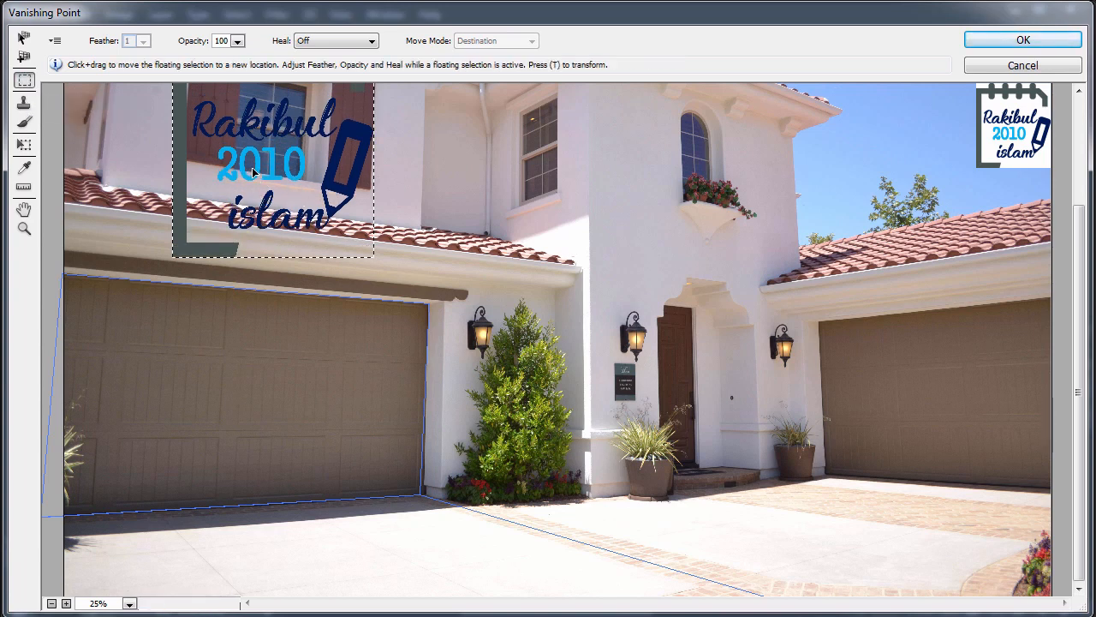
{"action": "left_click_drag", "start_coordinate": [259, 172], "coordinate": [316, 515]}
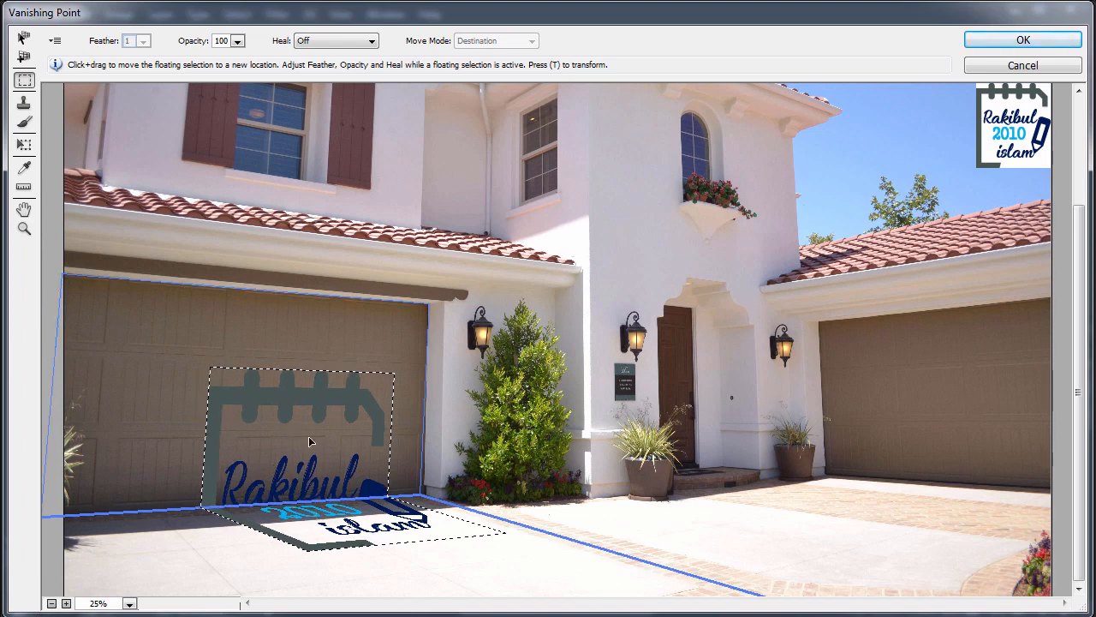
Duplicate the logo onto the upper-left part of the garage door and scale the copy down to fit entirely on the door.
{"action": "left_click_drag", "start_coordinate": [300, 406], "coordinate": [227, 343]}
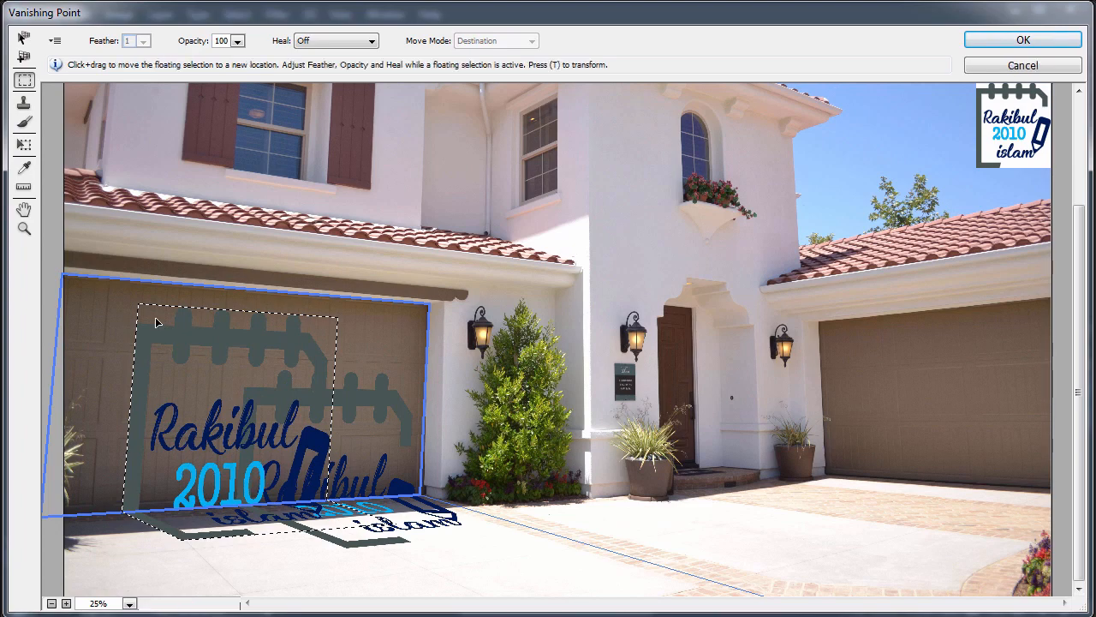
{"action": "left_click", "coordinate": [23, 147]}
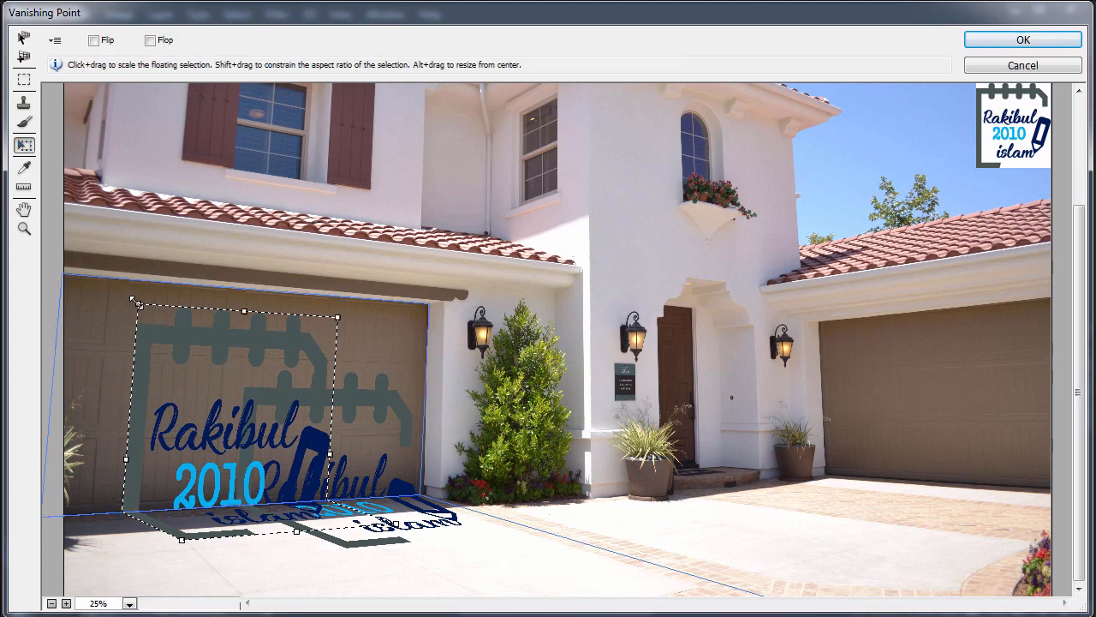
{"action": "left_click_drag", "start_coordinate": [134, 301], "coordinate": [154, 319]}
{"action": "left_click_drag", "start_coordinate": [129, 280], "coordinate": [143, 315]}
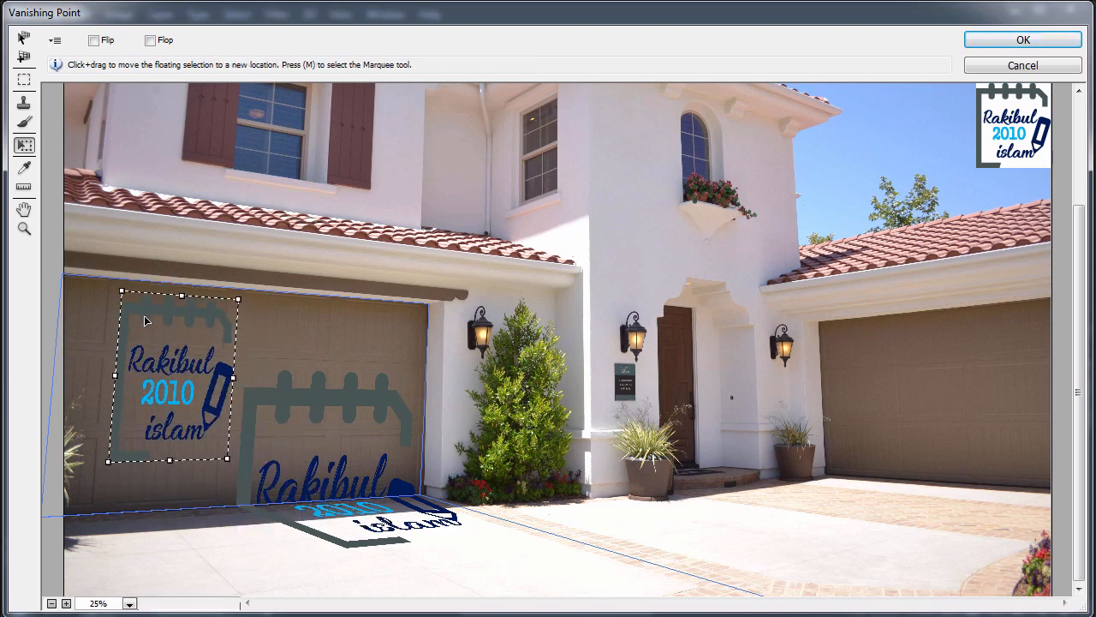
Copy the small logo onto the white wall above the lamp beside the front door and rotate it slightly to match the wall.
{"action": "key", "text": "alt"}
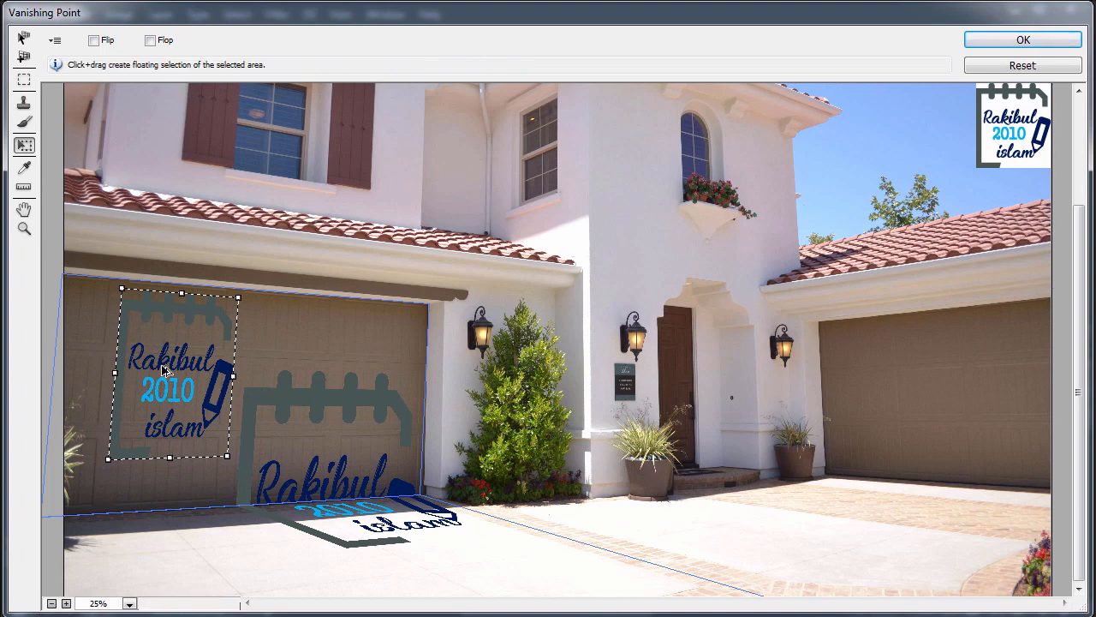
{"action": "left_click_drag", "start_coordinate": [171, 366], "coordinate": [628, 243]}
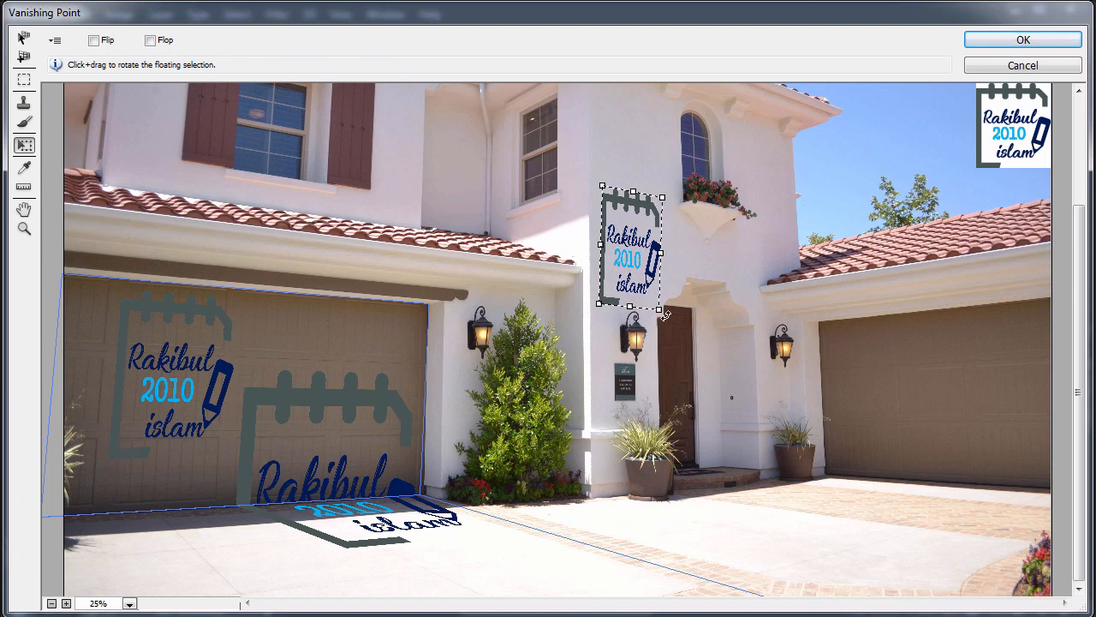
{"action": "left_click_drag", "start_coordinate": [665, 316], "coordinate": [670, 317]}
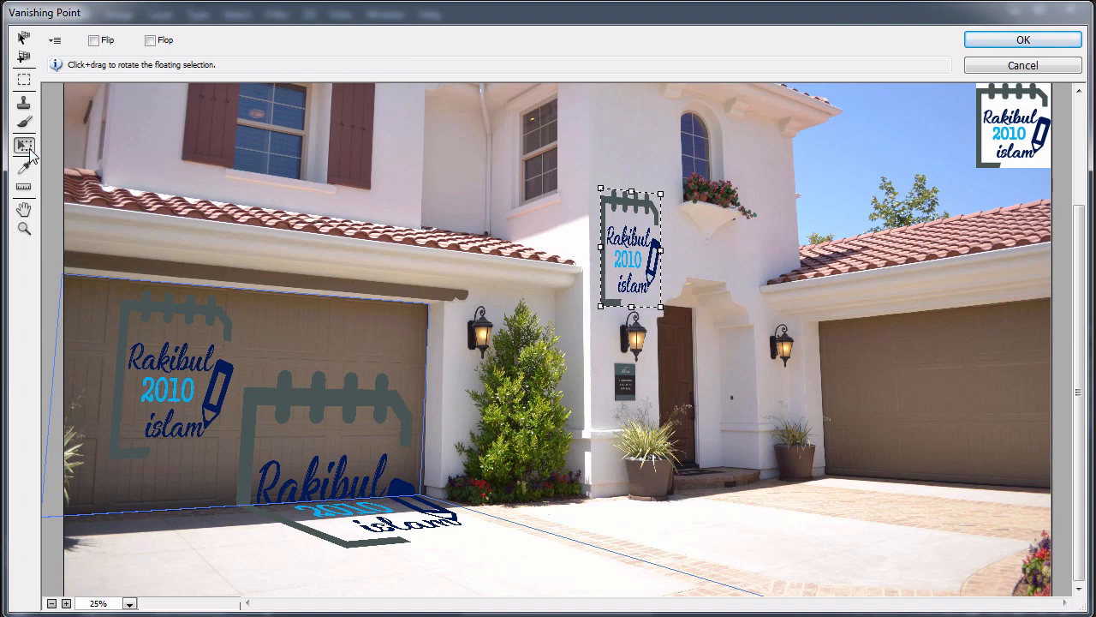
Deselect the floating wall logo and apply the Vanishing Point result to the layer.
{"action": "left_click", "coordinate": [24, 80]}
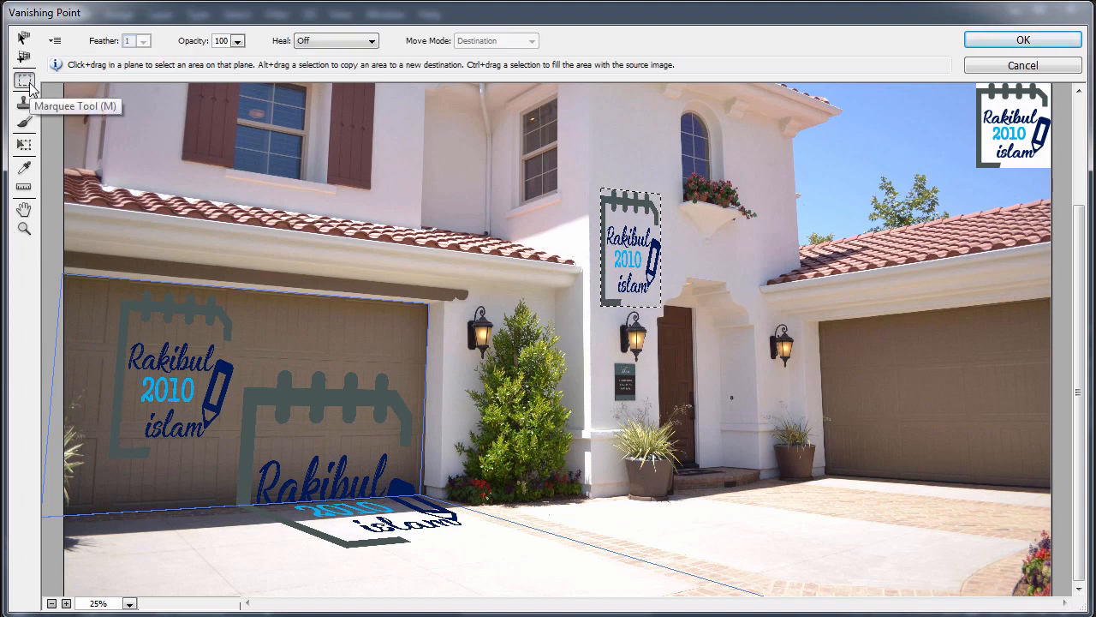
{"action": "key", "text": "ctrl+d"}
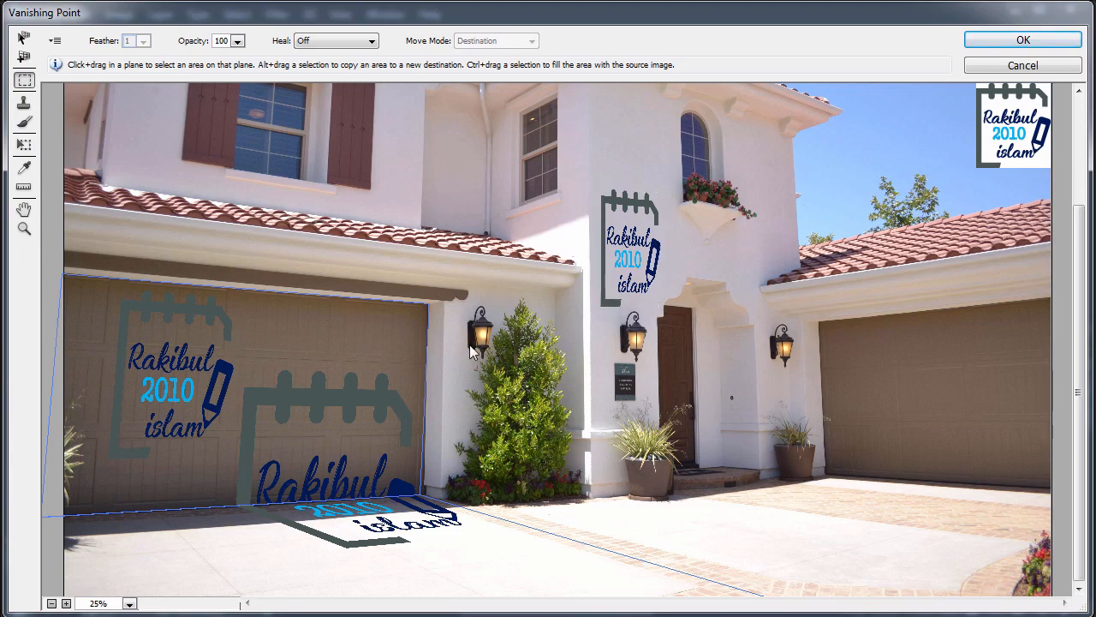
{"action": "left_click", "coordinate": [1022, 40]}
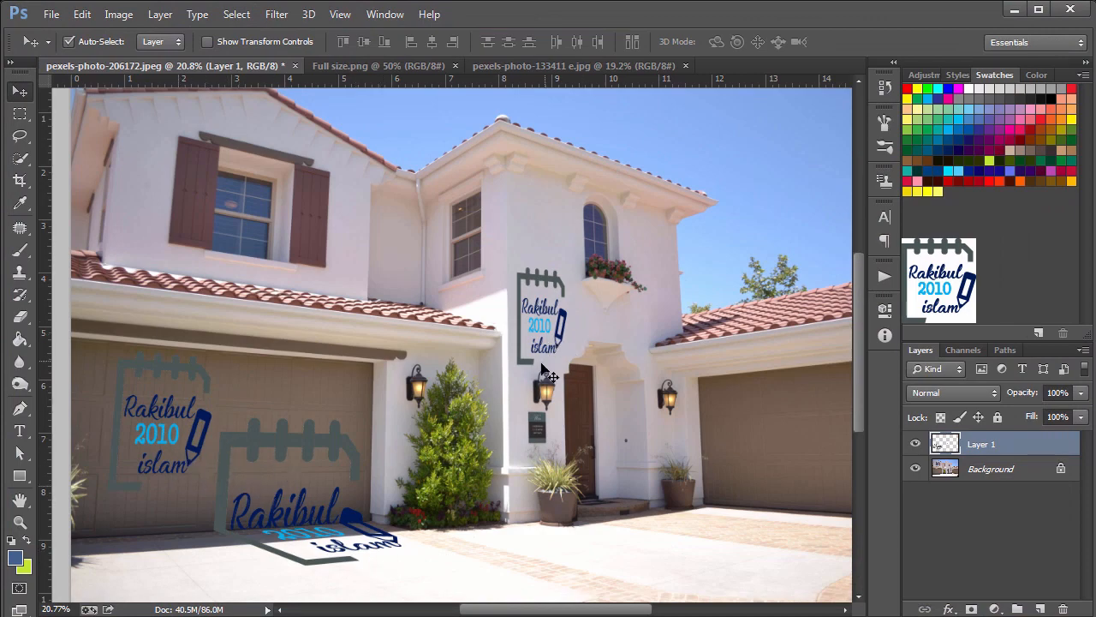
Examine the placed logos up close on the wall, garage door and driveway to check their perspective.
{"action": "scroll", "coordinate": [570, 307], "scroll_direction": "up", "scroll_amount": 3}
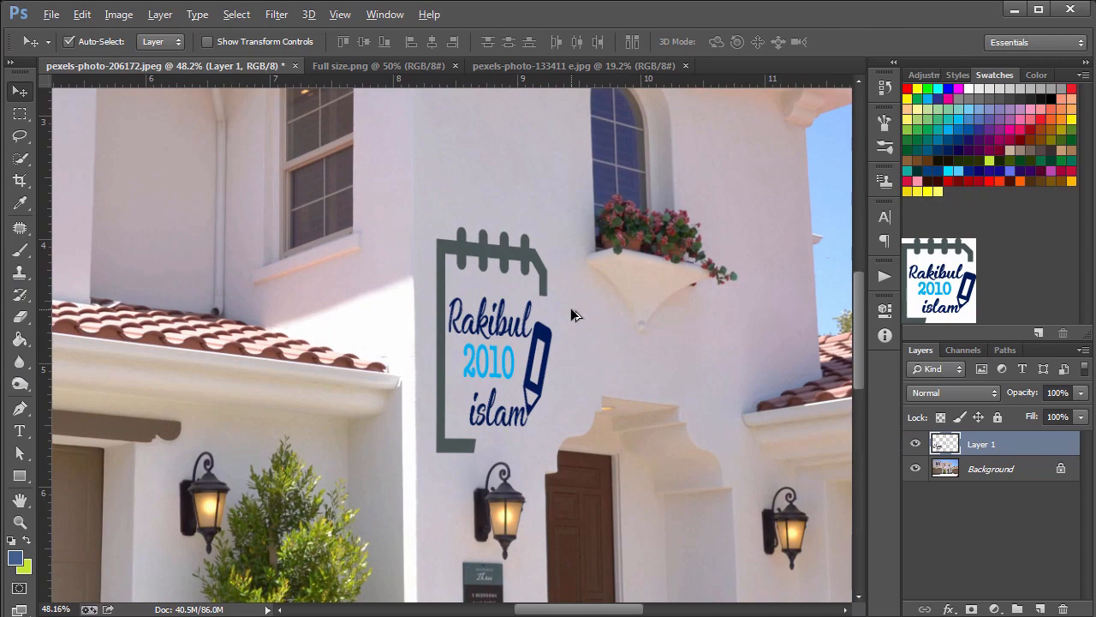
{"action": "scroll", "coordinate": [570, 308], "scroll_direction": "down", "scroll_amount": 3}
{"action": "left_click_drag", "start_coordinate": [329, 430], "coordinate": [505, 334]}
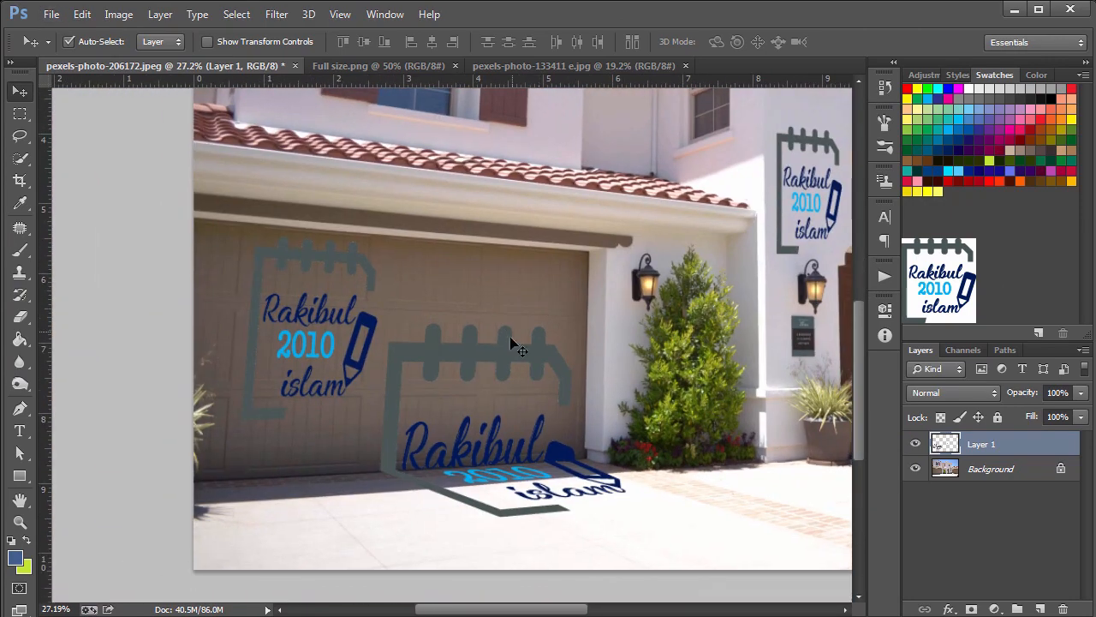
{"action": "scroll", "coordinate": [402, 405], "scroll_direction": "up", "scroll_amount": 4}
{"action": "left_click_drag", "start_coordinate": [477, 432], "coordinate": [436, 406]}
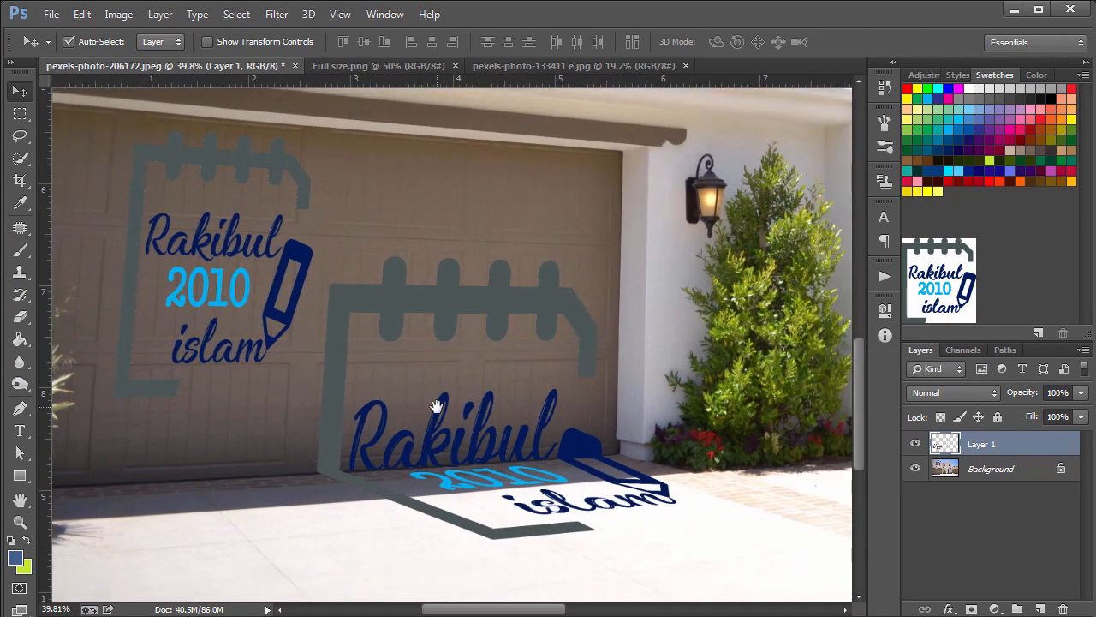
{"action": "scroll", "coordinate": [483, 441], "scroll_direction": "down", "scroll_amount": 4}
{"action": "scroll", "coordinate": [454, 456], "scroll_direction": "up", "scroll_amount": 2}
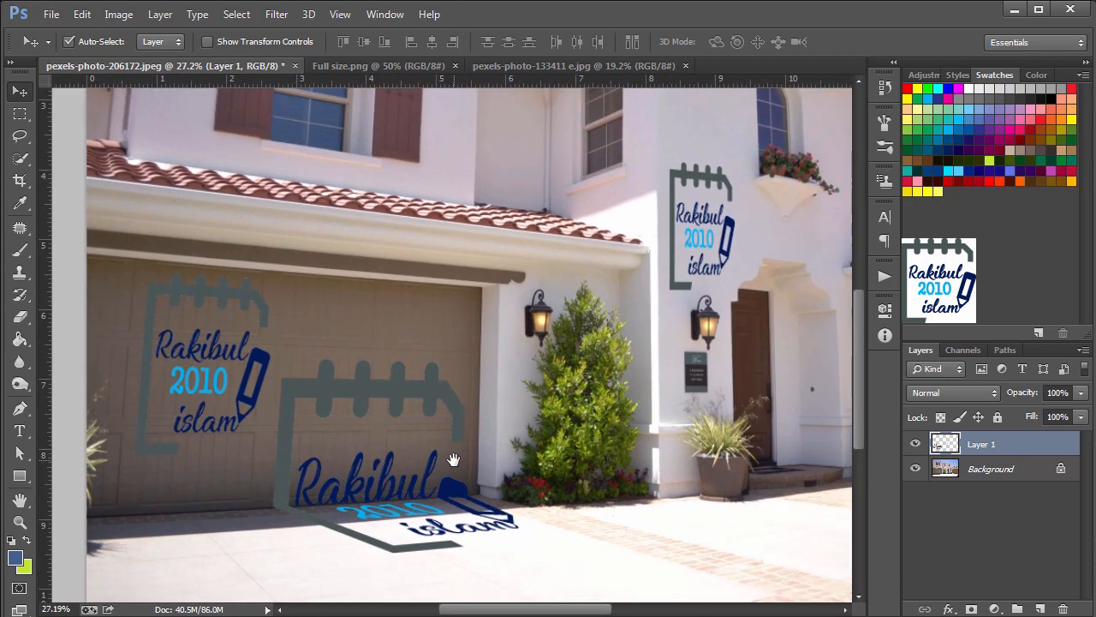
{"action": "scroll", "coordinate": [457, 455], "scroll_direction": "down", "scroll_amount": 2}
{"action": "scroll", "coordinate": [445, 428], "scroll_direction": "up", "scroll_amount": 1}
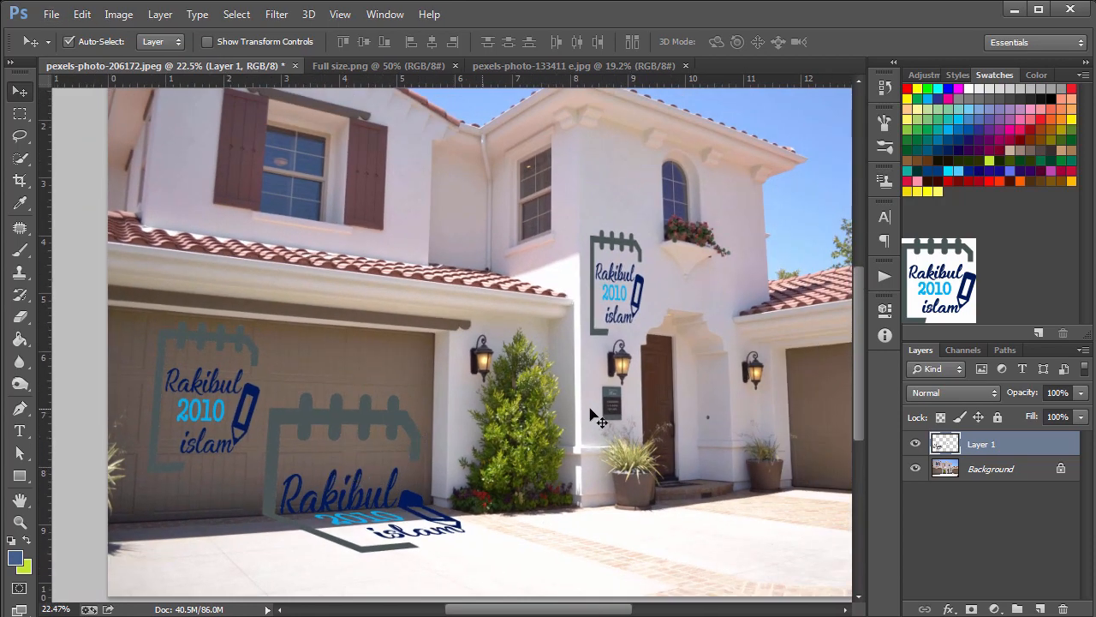
Try the Overlay blend mode on Layer 1 and settle on Hard Light.
{"action": "left_click", "coordinate": [943, 392]}
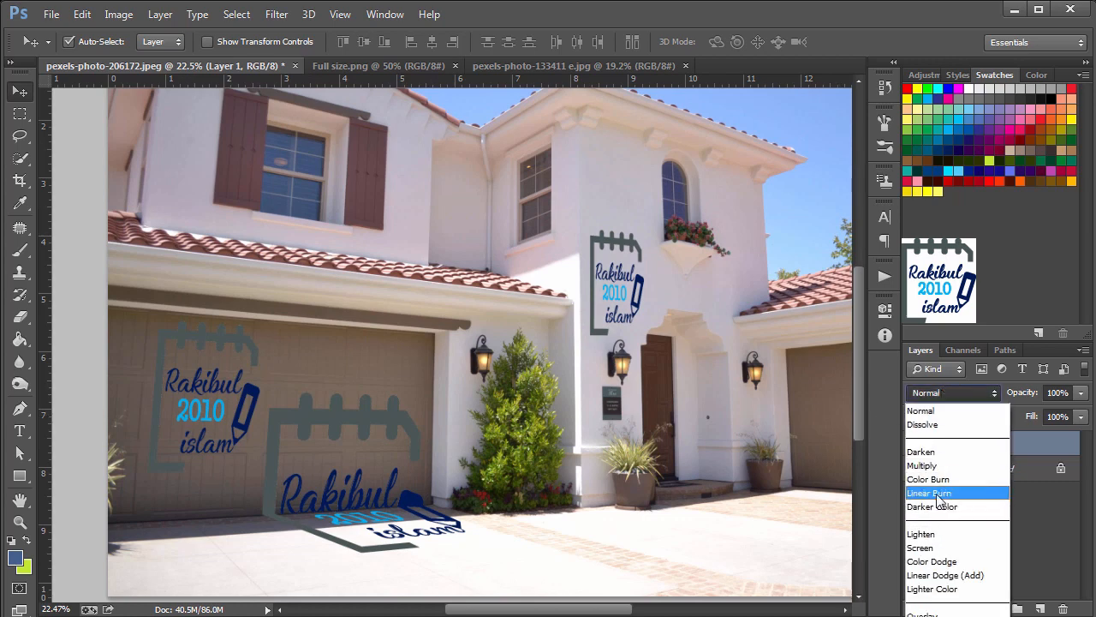
{"action": "left_click", "coordinate": [925, 614]}
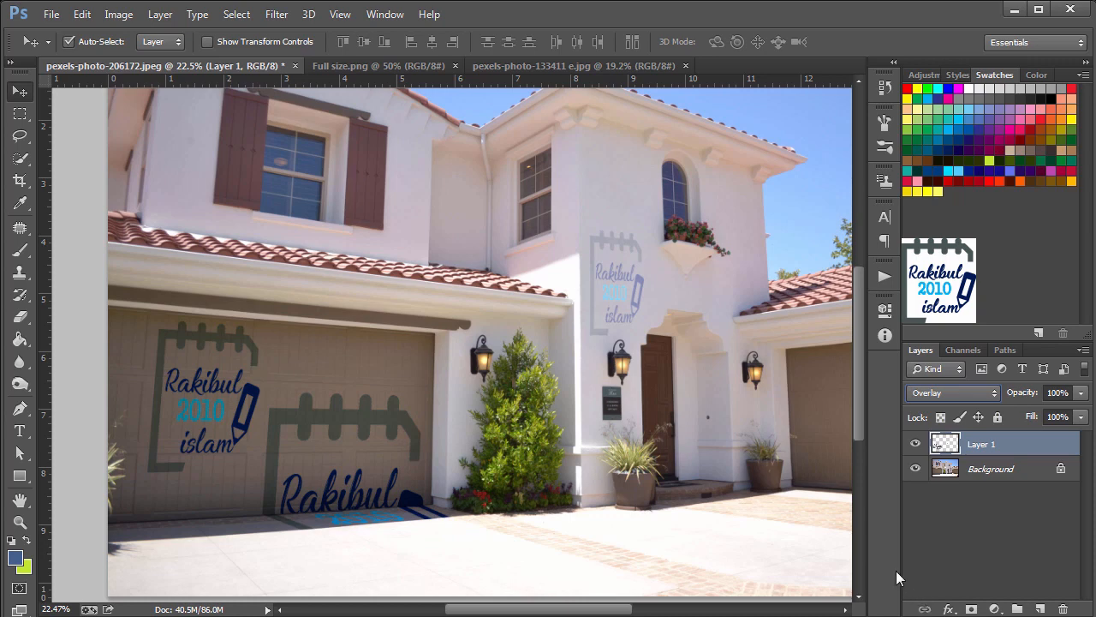
{"action": "left_click", "coordinate": [955, 394]}
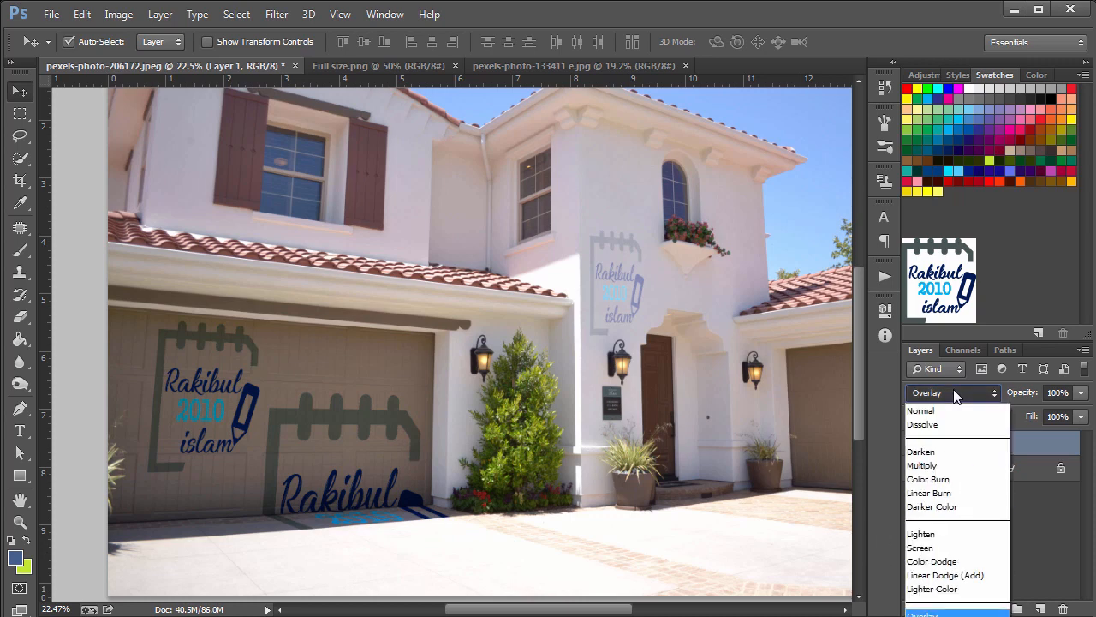
{"action": "left_click", "coordinate": [949, 615]}
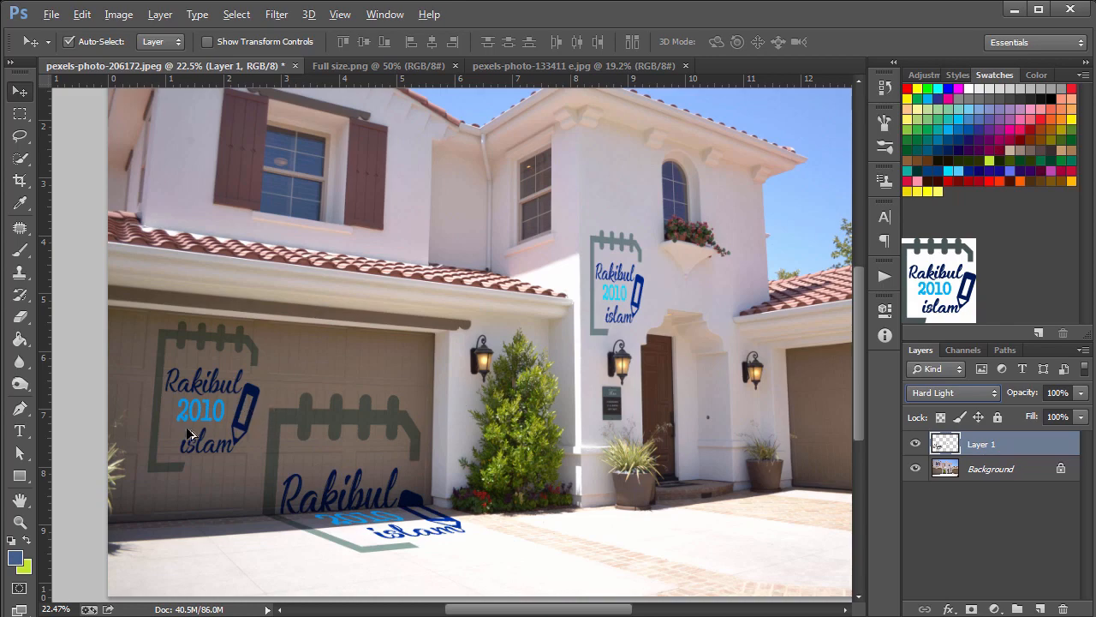
Inspect how the blended logos sit on the garage door, driveway and wall surfaces.
{"action": "key", "text": "alt"}
{"action": "left_click", "coordinate": [294, 394]}
{"action": "scroll", "coordinate": [198, 440], "scroll_direction": "up", "scroll_amount": 8}
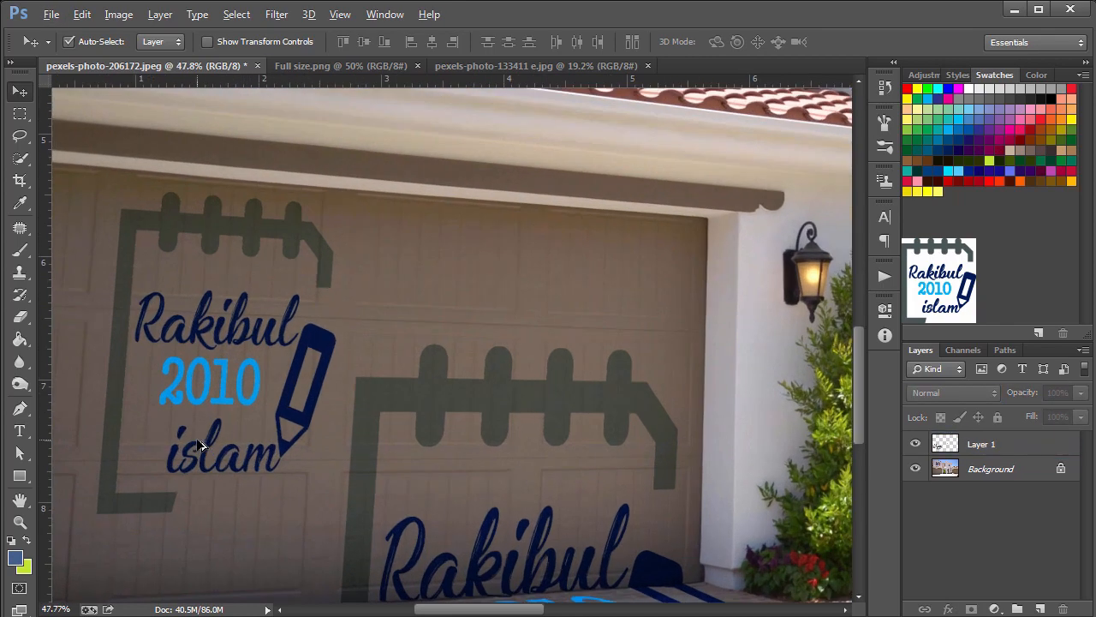
{"action": "scroll", "coordinate": [198, 441], "scroll_direction": "up", "scroll_amount": 2}
{"action": "left_click_drag", "start_coordinate": [378, 456], "coordinate": [315, 288]}
{"action": "scroll", "coordinate": [391, 366], "scroll_direction": "down", "scroll_amount": 3}
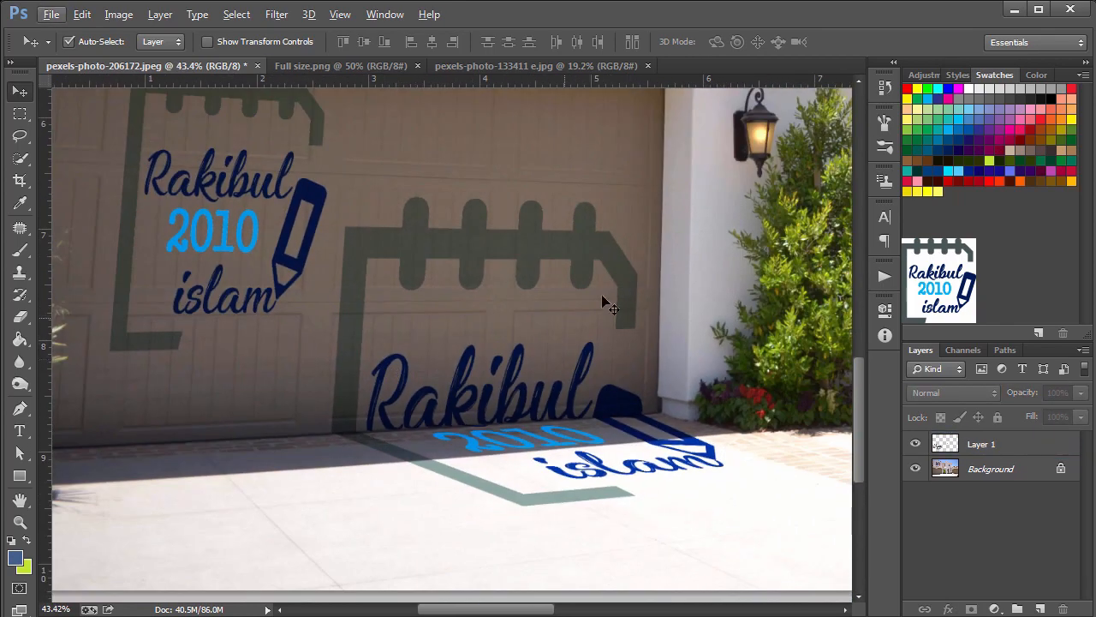
{"action": "left_click_drag", "start_coordinate": [738, 182], "coordinate": [505, 357]}
{"action": "scroll", "coordinate": [522, 395], "scroll_direction": "down", "scroll_amount": 3}
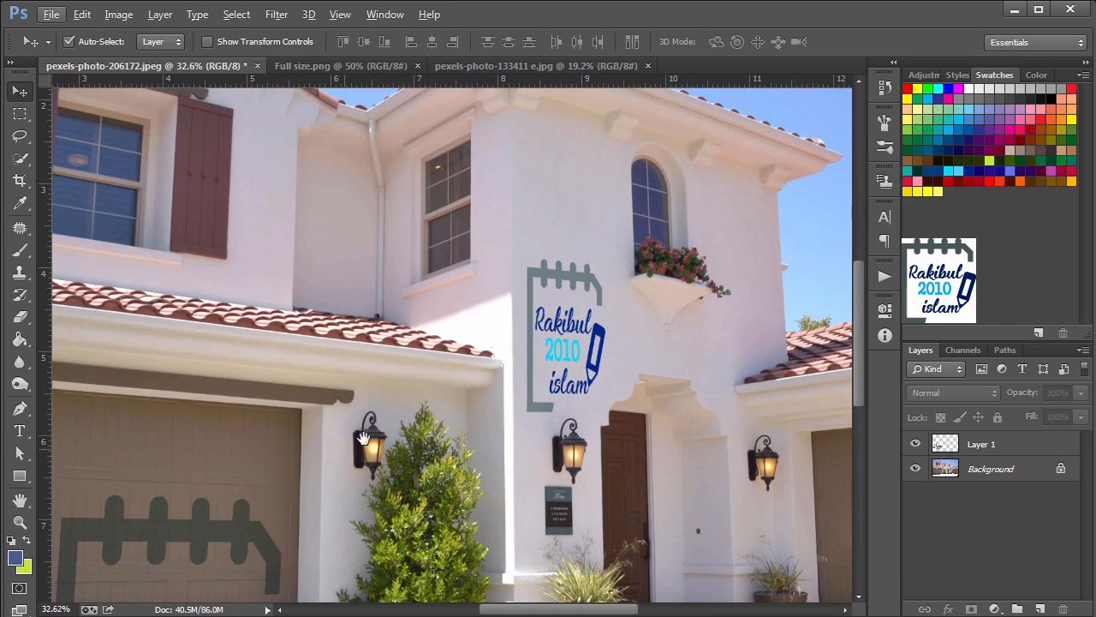
{"action": "left_click_drag", "start_coordinate": [363, 438], "coordinate": [647, 254]}
{"action": "scroll", "coordinate": [412, 346], "scroll_direction": "down", "scroll_amount": 1}
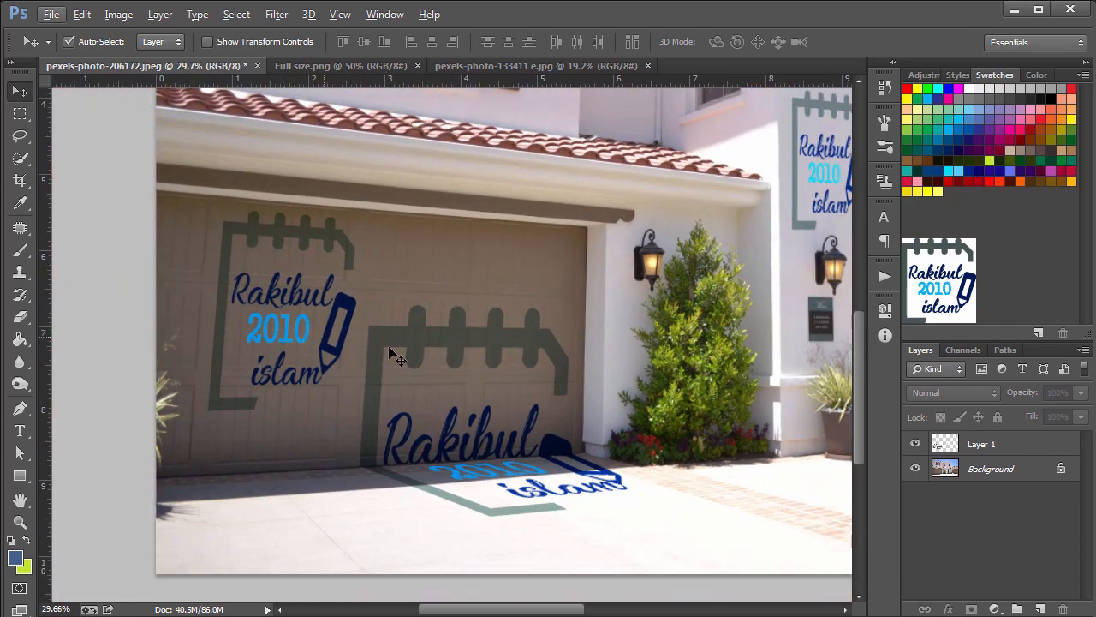
Soften the garage door logos on Layer 1 with the Blur tool at 11% strength.
{"action": "left_click", "coordinate": [1004, 443]}
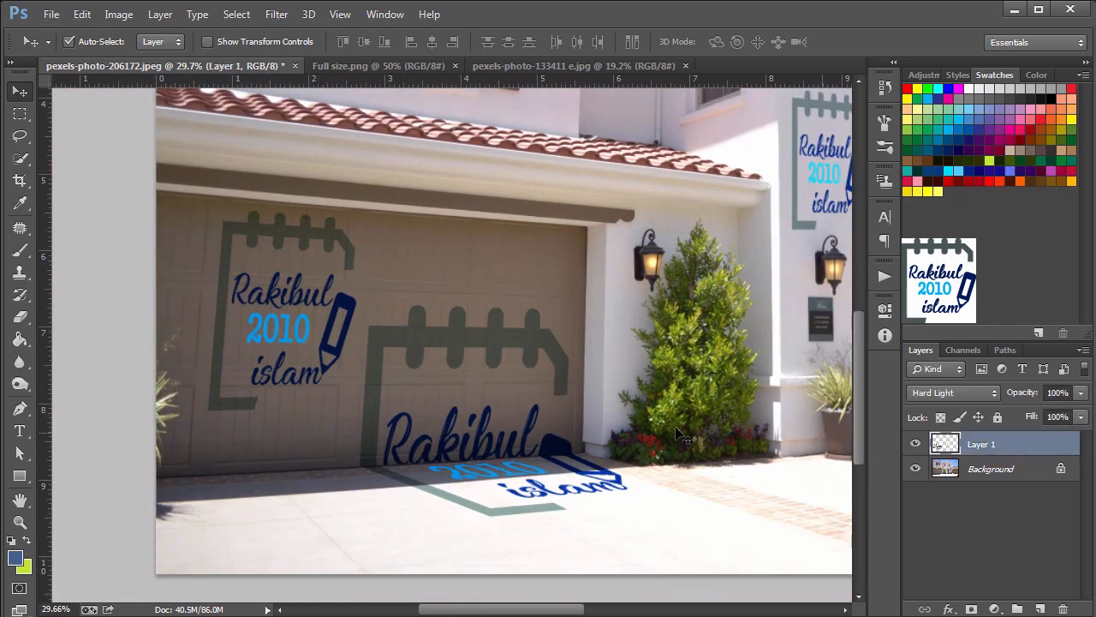
{"action": "left_click", "coordinate": [20, 360]}
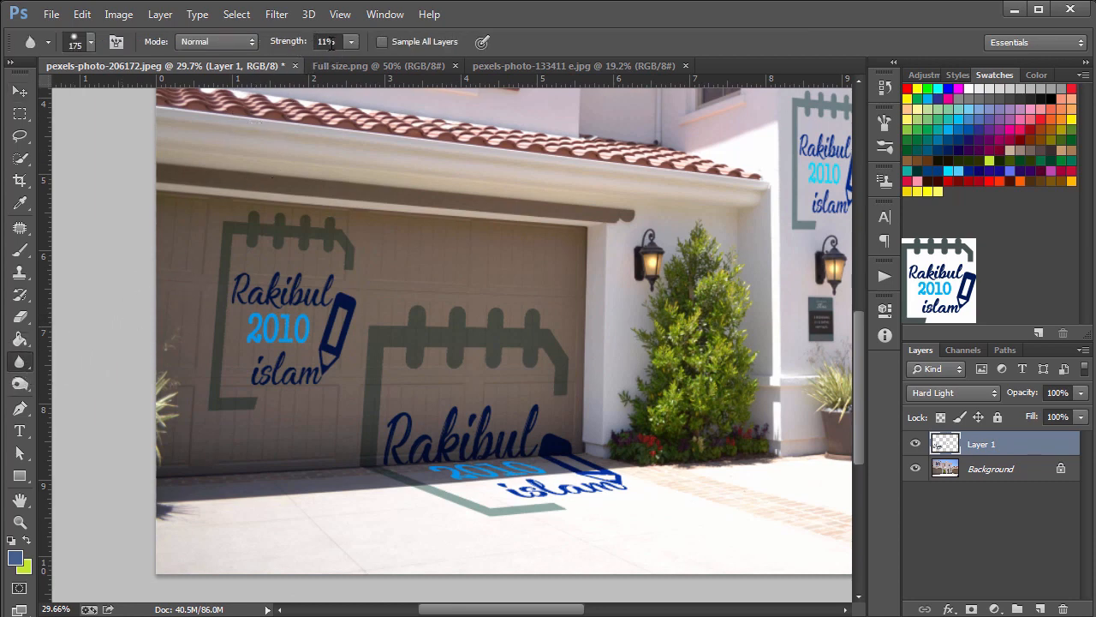
{"action": "scroll", "coordinate": [251, 265], "scroll_direction": "up", "scroll_amount": 6}
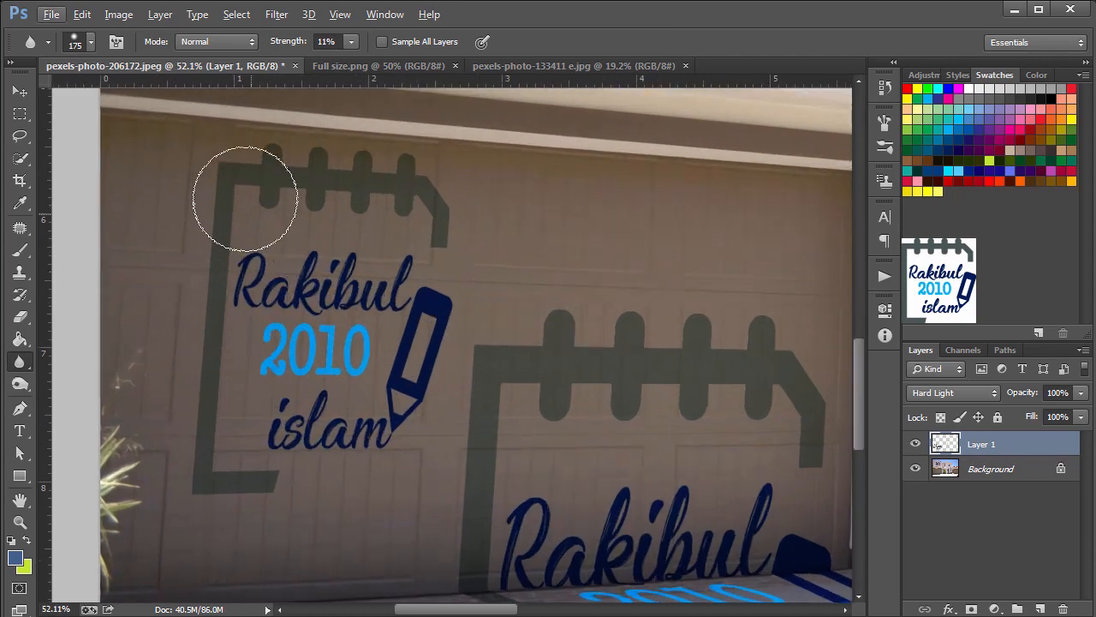
{"action": "mouse_move", "coordinate": [239, 185]}
{"action": "left_mouse_down"}
{"action": "mouse_move", "coordinate": [335, 196]}
{"action": "mouse_move", "coordinate": [269, 298]}
{"action": "mouse_move", "coordinate": [252, 366]}
{"action": "mouse_move", "coordinate": [254, 398]}
{"action": "mouse_move", "coordinate": [339, 319]}
{"action": "mouse_move", "coordinate": [290, 398]}
{"action": "mouse_move", "coordinate": [315, 449]}
{"action": "mouse_move", "coordinate": [302, 443]}
{"action": "mouse_move", "coordinate": [360, 433]}
{"action": "mouse_move", "coordinate": [425, 277]}
{"action": "mouse_move", "coordinate": [406, 383]}
{"action": "mouse_move", "coordinate": [294, 417]}
{"action": "mouse_move", "coordinate": [223, 341]}
{"action": "mouse_move", "coordinate": [336, 417]}
{"action": "left_mouse_up"}
{"action": "left_click_drag", "start_coordinate": [451, 292], "coordinate": [256, 117]}
{"action": "left_click_drag", "start_coordinate": [382, 250], "coordinate": [384, 263]}
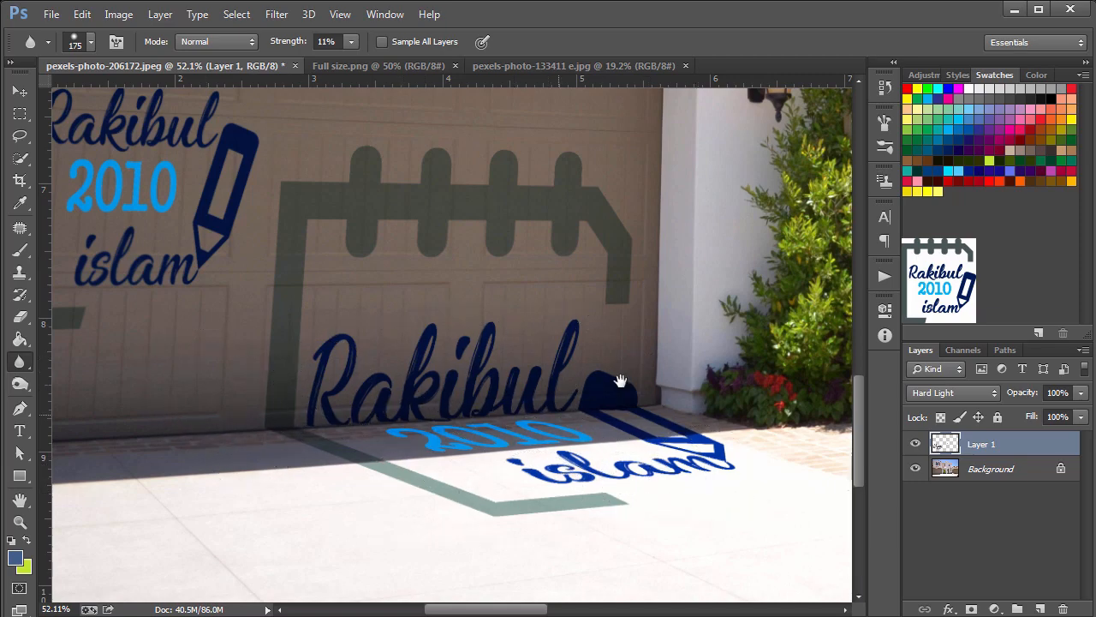
Blur the logo on the upper house wall with the same 11% strength.
{"action": "left_click_drag", "start_coordinate": [619, 382], "coordinate": [482, 396]}
{"action": "scroll", "coordinate": [505, 385], "scroll_direction": "right", "scroll_amount": 3}
{"action": "scroll", "coordinate": [506, 385], "scroll_direction": "up", "scroll_amount": 5}
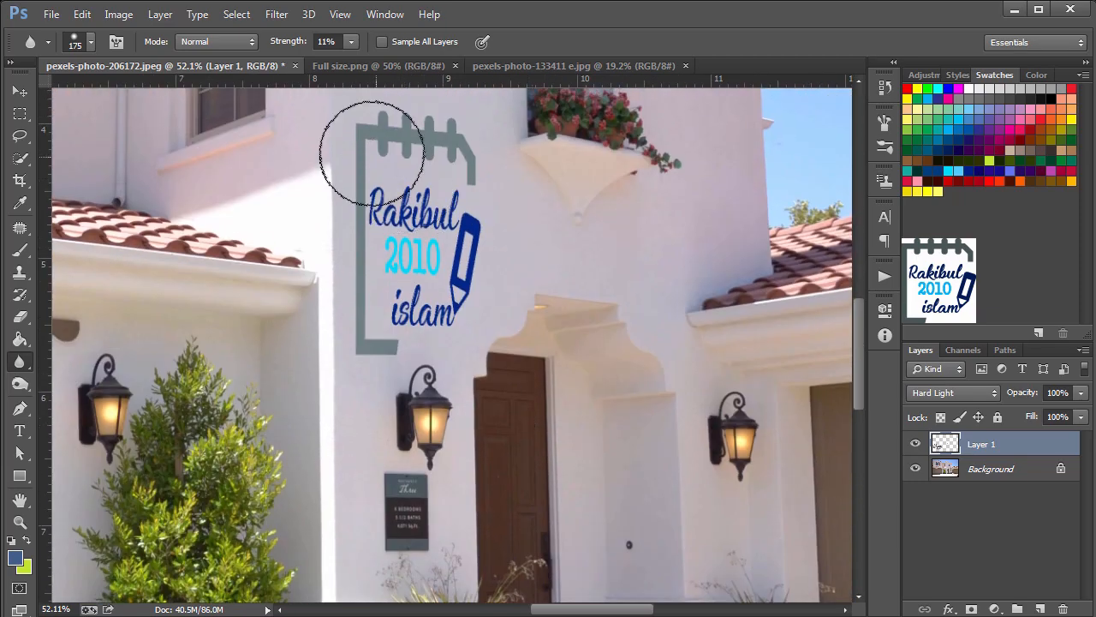
{"action": "mouse_move", "coordinate": [442, 143]}
{"action": "left_mouse_down"}
{"action": "mouse_move", "coordinate": [460, 238]}
{"action": "mouse_move", "coordinate": [435, 289]}
{"action": "mouse_move", "coordinate": [400, 317]}
{"action": "mouse_move", "coordinate": [380, 263]}
{"action": "mouse_move", "coordinate": [434, 156]}
{"action": "mouse_move", "coordinate": [415, 293]}
{"action": "left_mouse_up"}
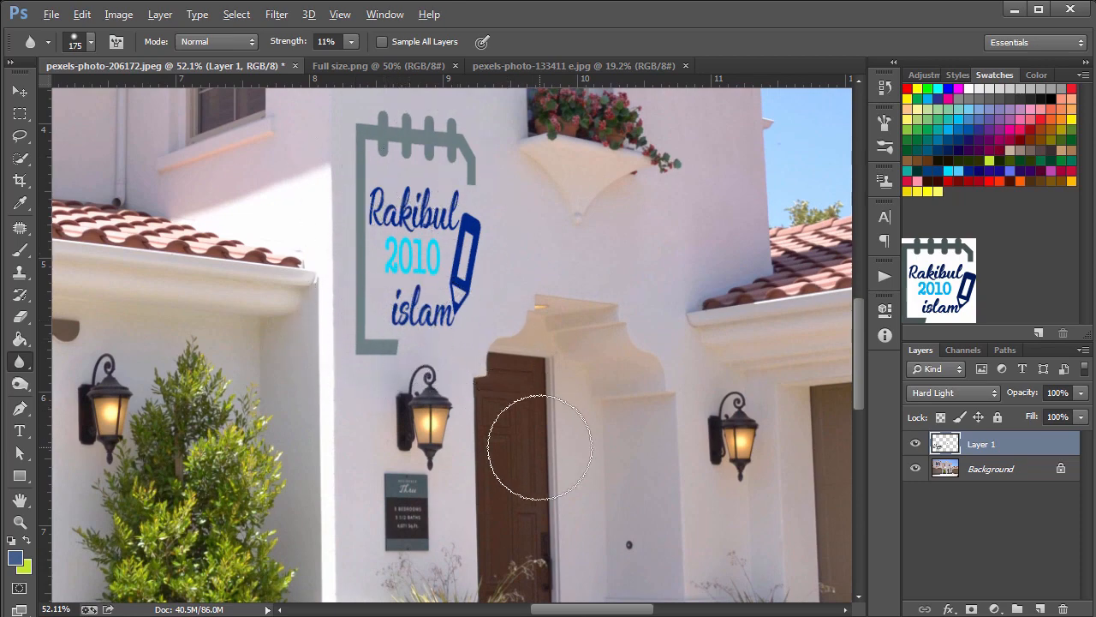
Examine the softened logos across the entire house photo.
{"action": "scroll", "coordinate": [521, 454], "scroll_direction": "down", "scroll_amount": 3}
{"action": "key", "text": "space"}
{"action": "left_click_drag", "start_coordinate": [431, 499], "coordinate": [590, 419]}
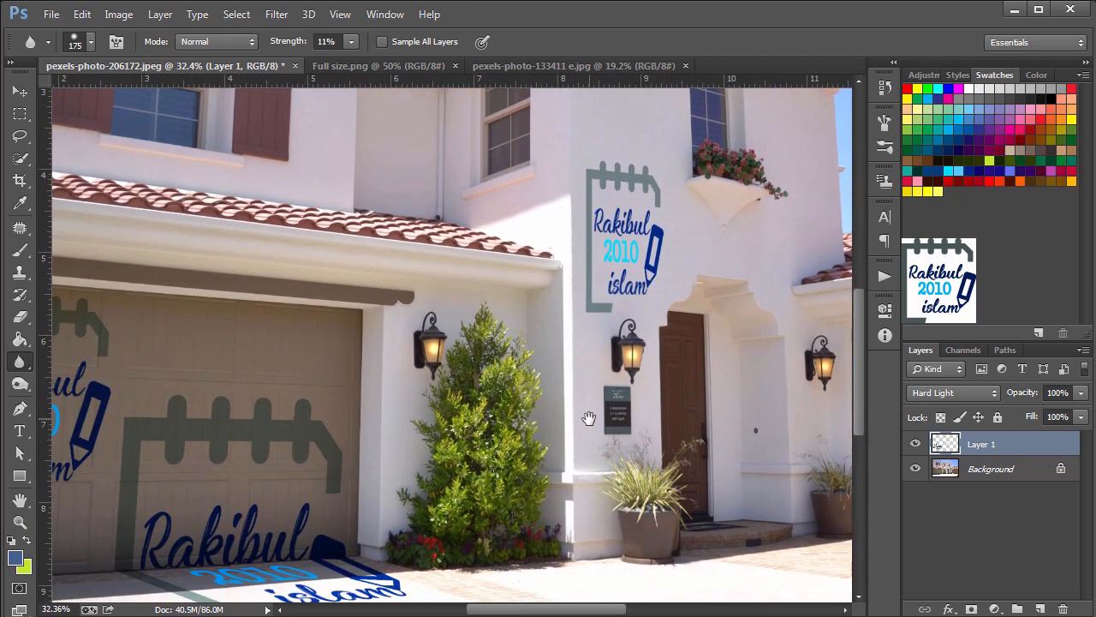
{"action": "left_click_drag", "start_coordinate": [541, 388], "coordinate": [452, 432]}
{"action": "scroll", "coordinate": [538, 397], "scroll_direction": "down", "scroll_amount": 4}
{"action": "key", "text": "space"}
{"action": "scroll", "coordinate": [448, 433], "scroll_direction": "down", "scroll_amount": 1}
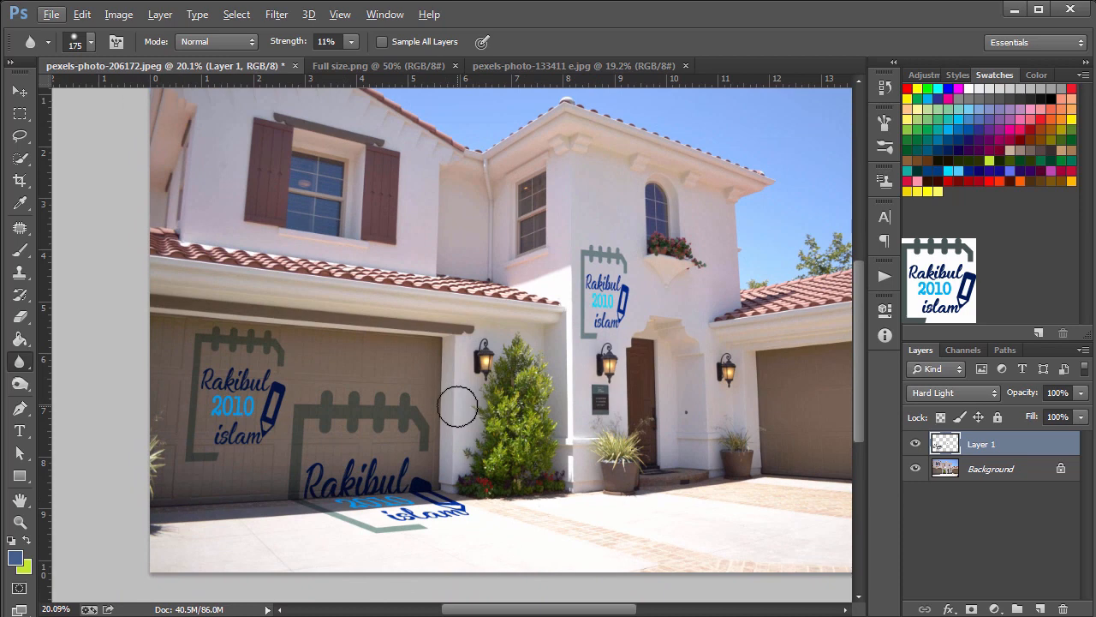
{"action": "scroll", "coordinate": [430, 422], "scroll_direction": "down", "scroll_amount": 1}
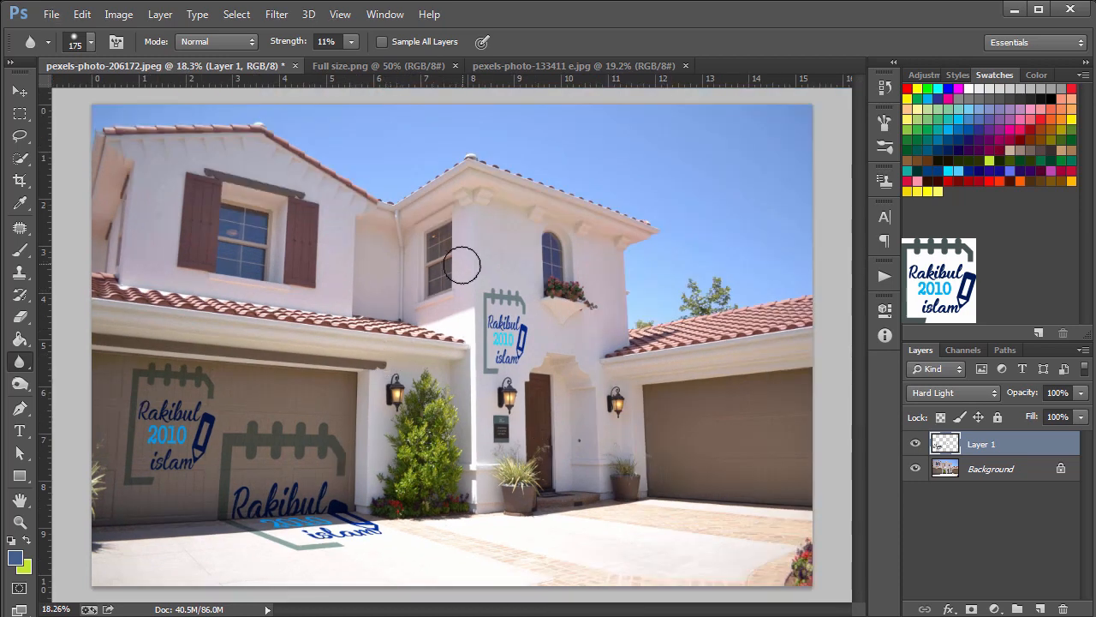
Switch to the pexels-photo-133411 e.jpg boardwalk photo with the Move tool active.
{"action": "left_click", "coordinate": [529, 67]}
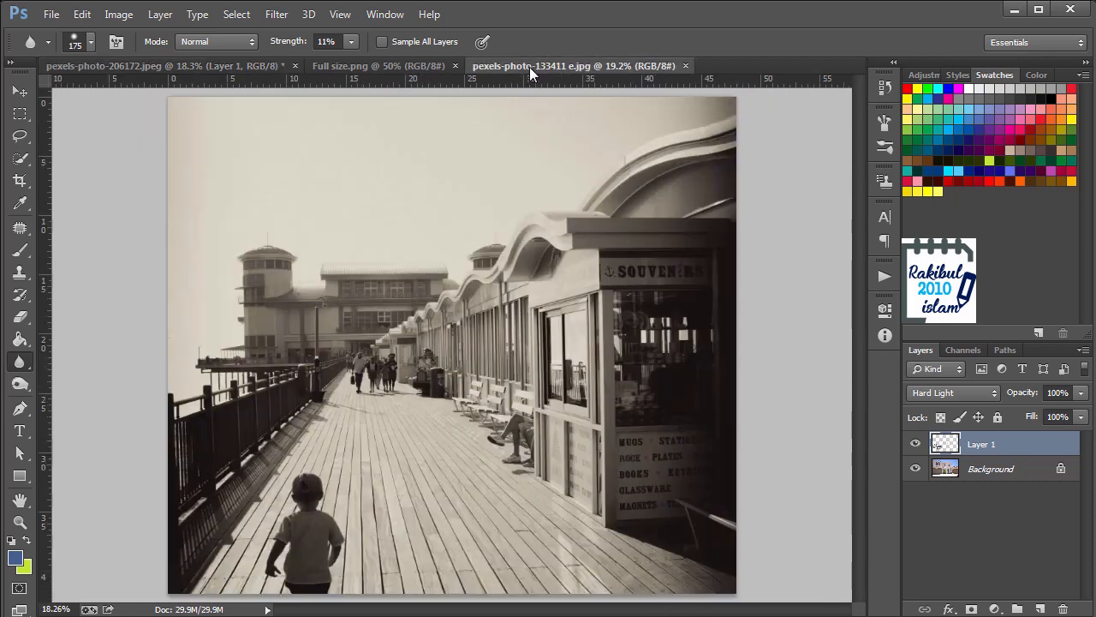
{"action": "key", "text": "v"}
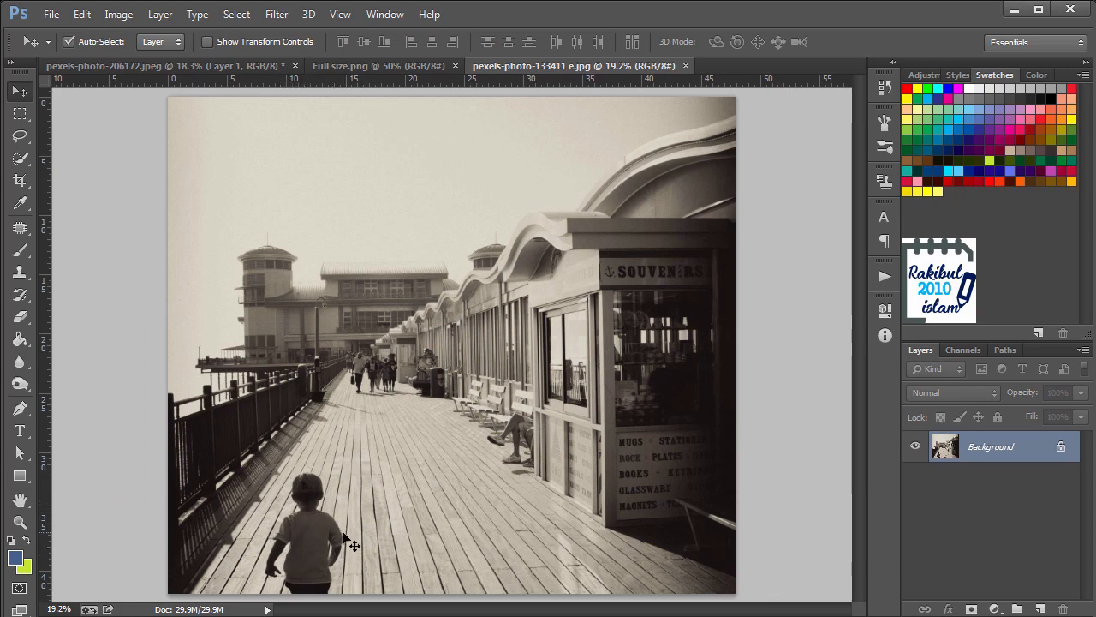
Try to cover the boy's head with boardwalk planks using the Clone Stamp, and undo the stroke.
{"action": "left_click", "coordinate": [27, 277]}
{"action": "scroll", "coordinate": [363, 465], "scroll_direction": "up", "scroll_amount": 4}
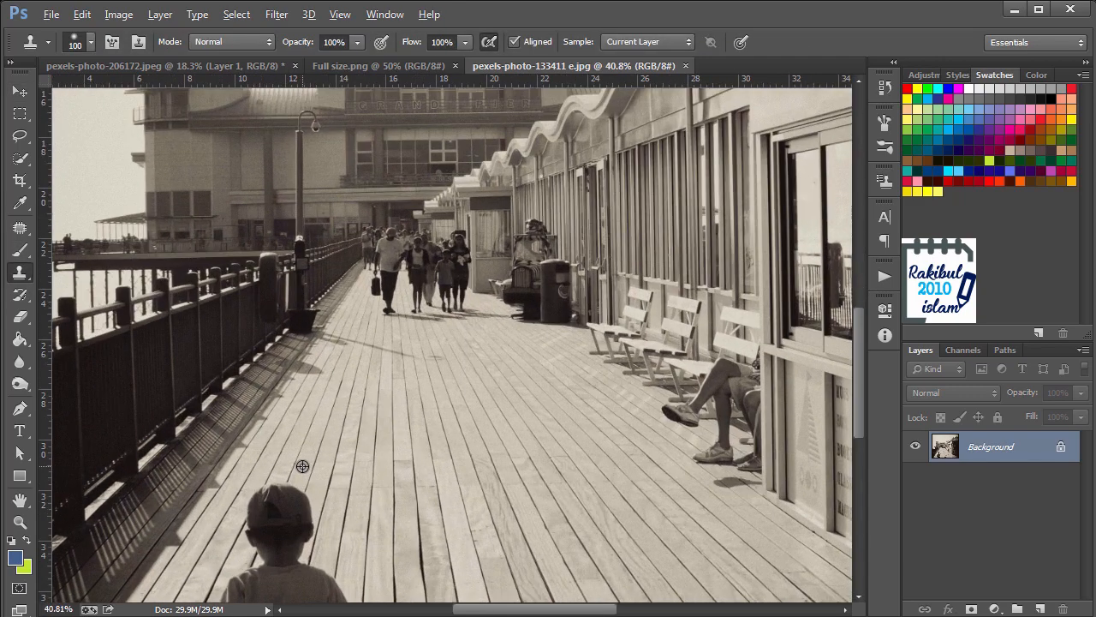
{"action": "scroll", "coordinate": [302, 466], "scroll_direction": "up", "scroll_amount": 1}
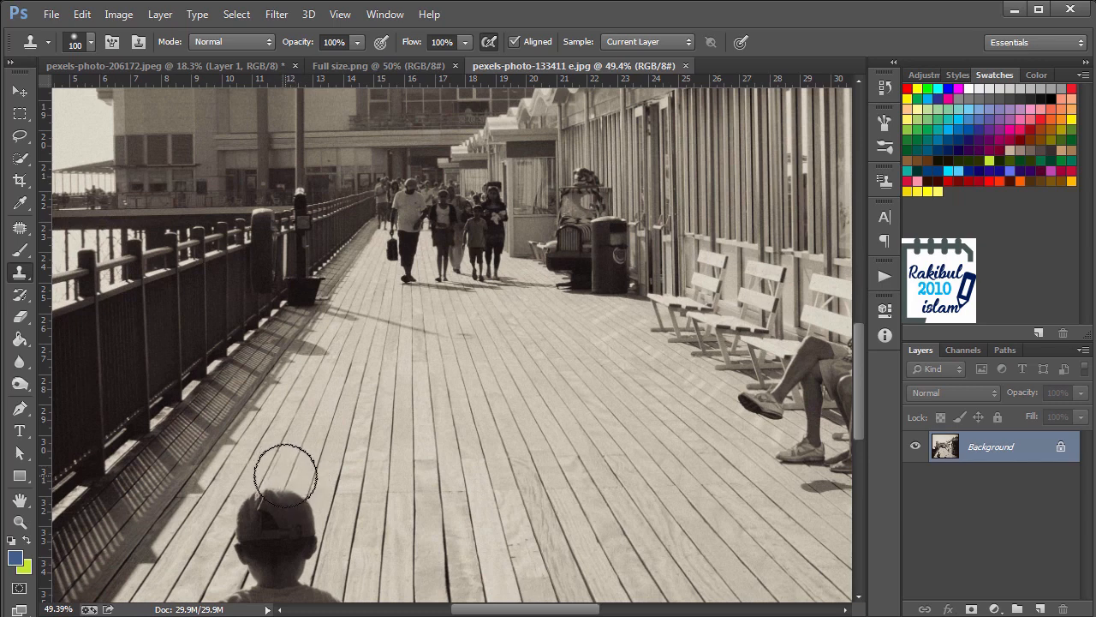
{"action": "mouse_move", "coordinate": [277, 463]}
{"action": "left_mouse_down"}
{"action": "mouse_move", "coordinate": [270, 532]}
{"action": "mouse_move", "coordinate": [274, 469]}
{"action": "mouse_move", "coordinate": [276, 493]}
{"action": "mouse_move", "coordinate": [313, 500]}
{"action": "mouse_move", "coordinate": [281, 533]}
{"action": "mouse_move", "coordinate": [186, 557]}
{"action": "mouse_move", "coordinate": [240, 566]}
{"action": "mouse_move", "coordinate": [278, 551]}
{"action": "left_mouse_up"}
{"action": "key", "text": "space"}
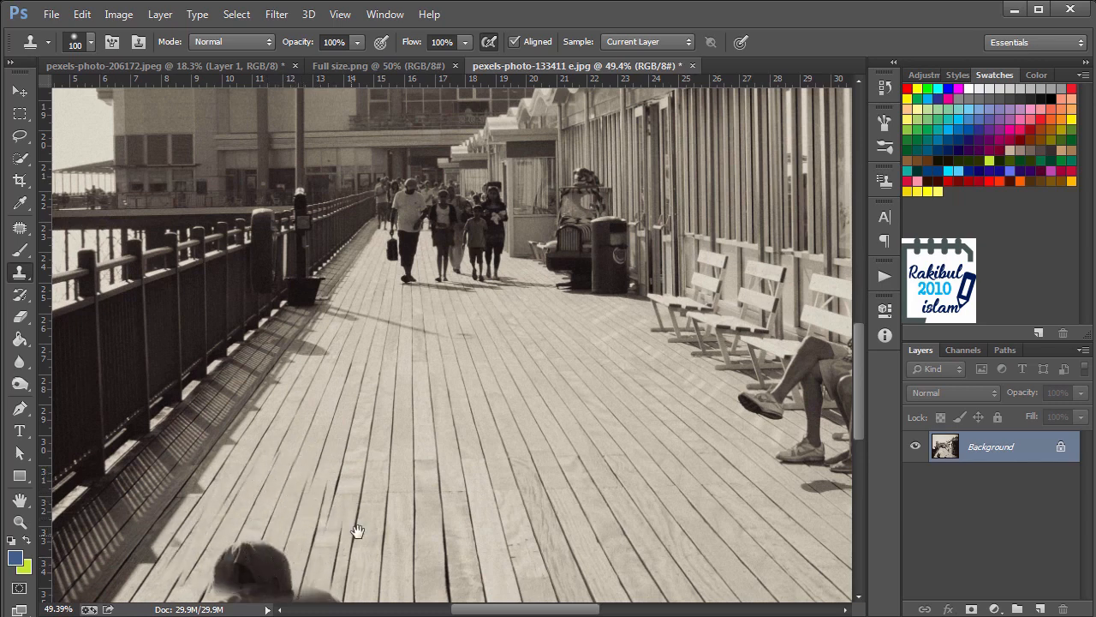
{"action": "left_click_drag", "start_coordinate": [357, 531], "coordinate": [381, 403]}
{"action": "scroll", "coordinate": [418, 457], "scroll_direction": "down", "scroll_amount": 2}
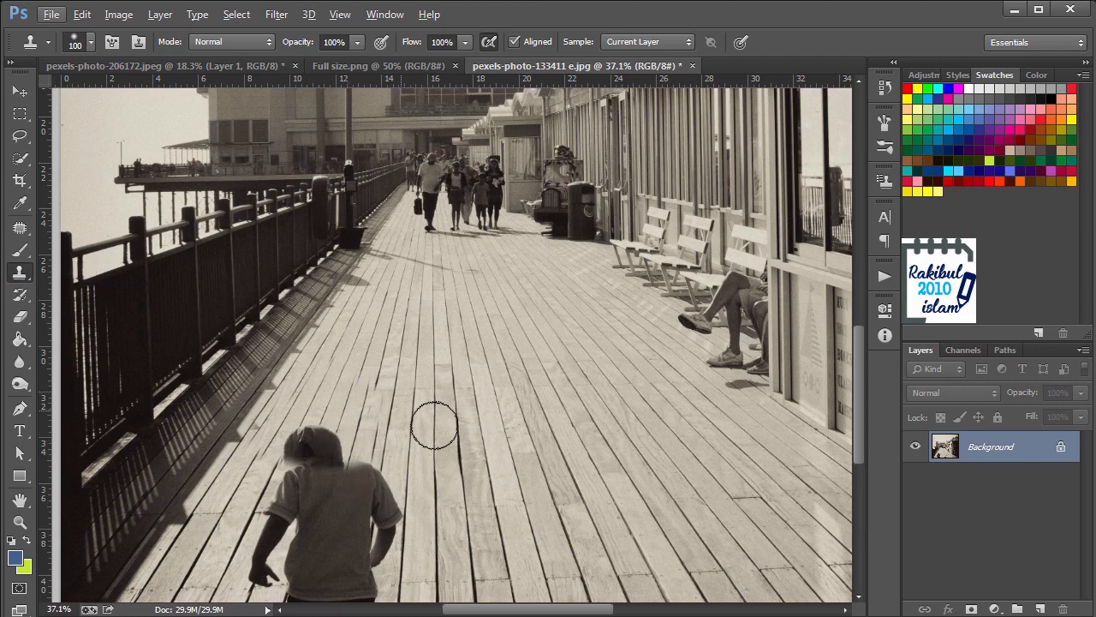
{"action": "key", "text": "ctrl+z"}
{"action": "scroll", "coordinate": [461, 437], "scroll_direction": "down", "scroll_amount": 3}
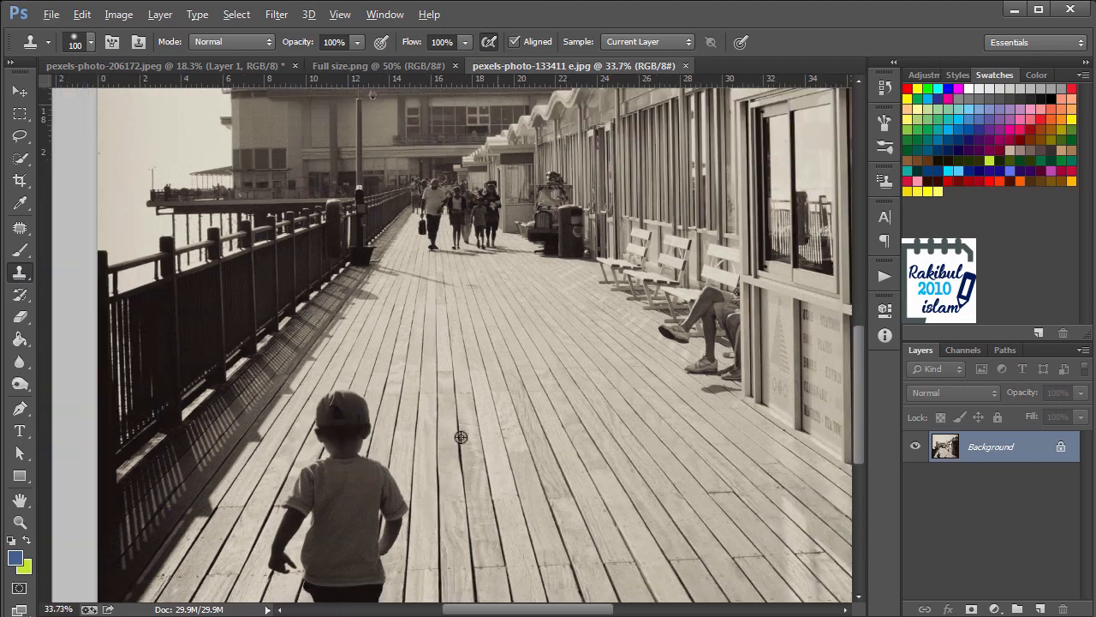
{"action": "scroll", "coordinate": [461, 436], "scroll_direction": "down", "scroll_amount": 2}
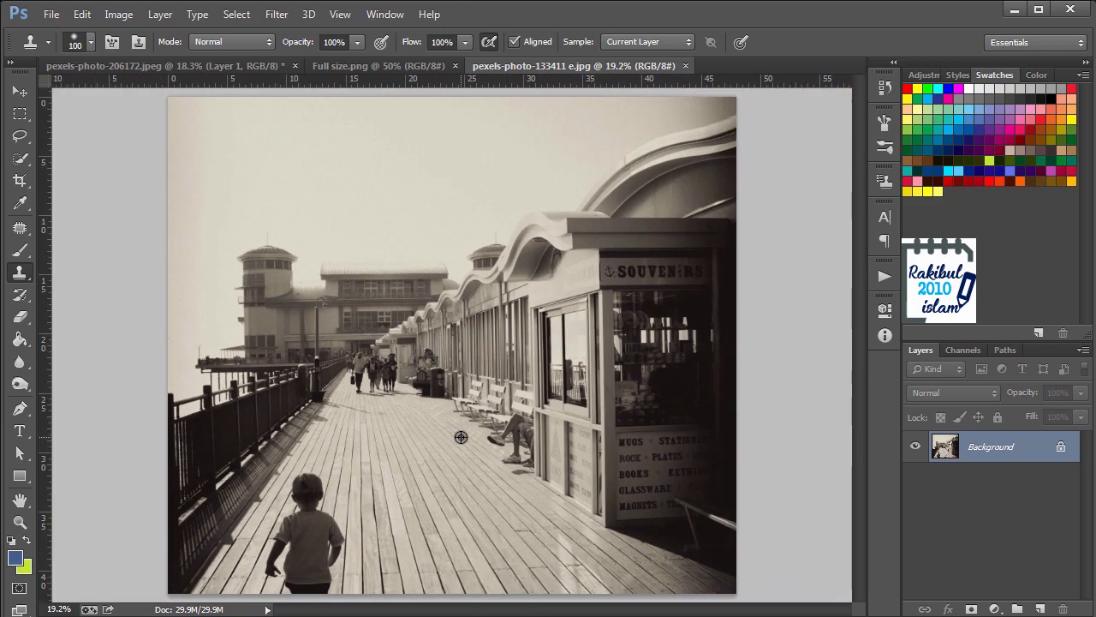
Add a new empty layer above the boardwalk photo and start the Vanishing Point filter on it.
{"action": "left_click", "coordinate": [1042, 608]}
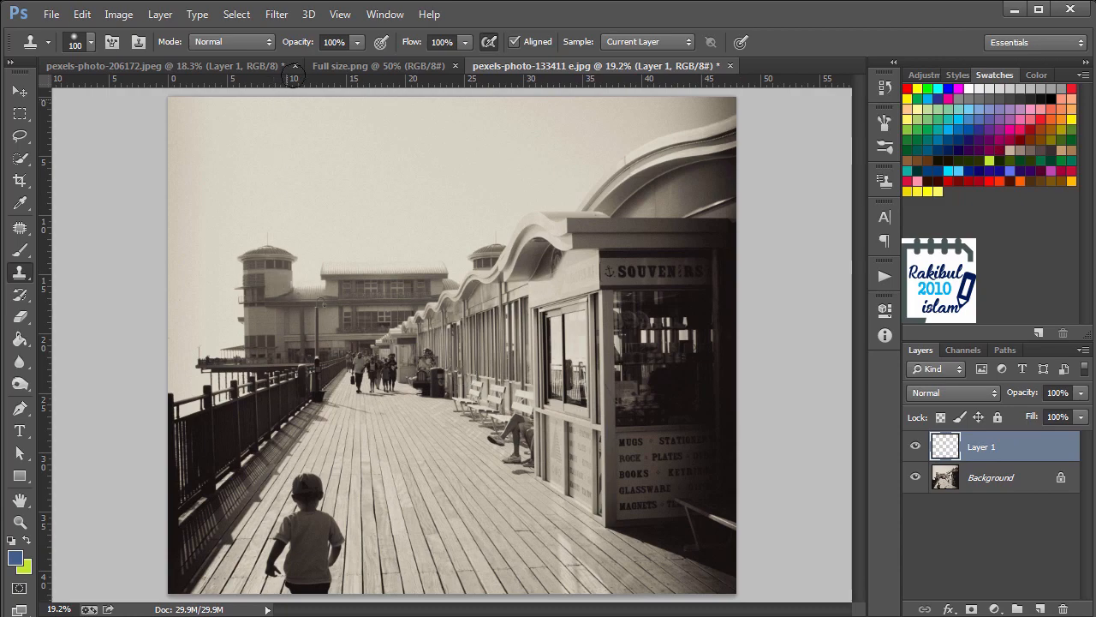
{"action": "left_click", "coordinate": [277, 14]}
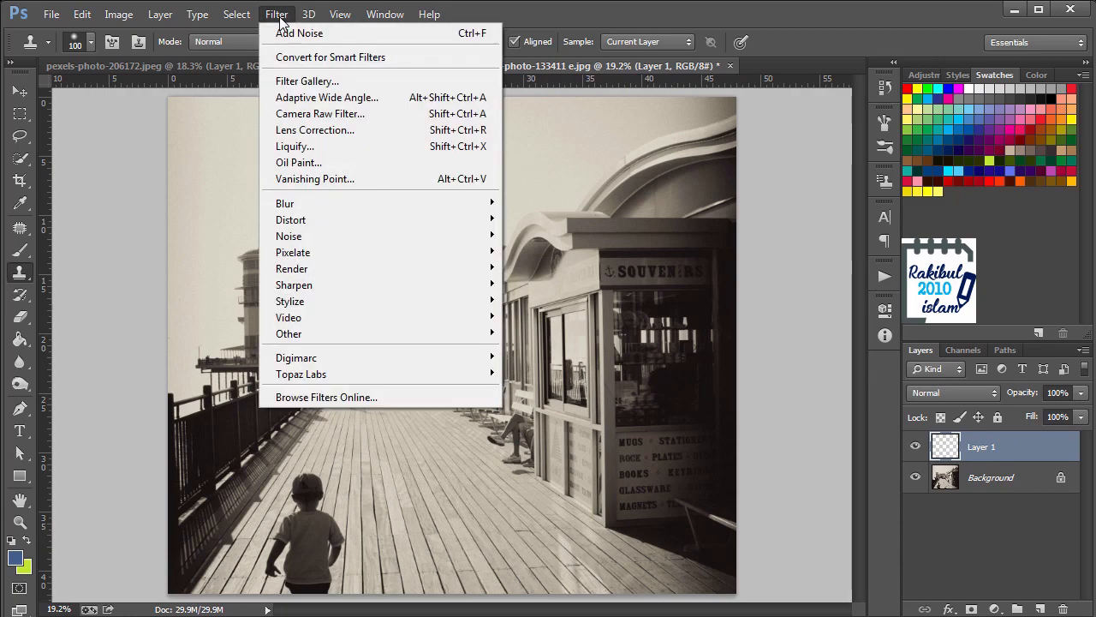
{"action": "left_click", "coordinate": [315, 179]}
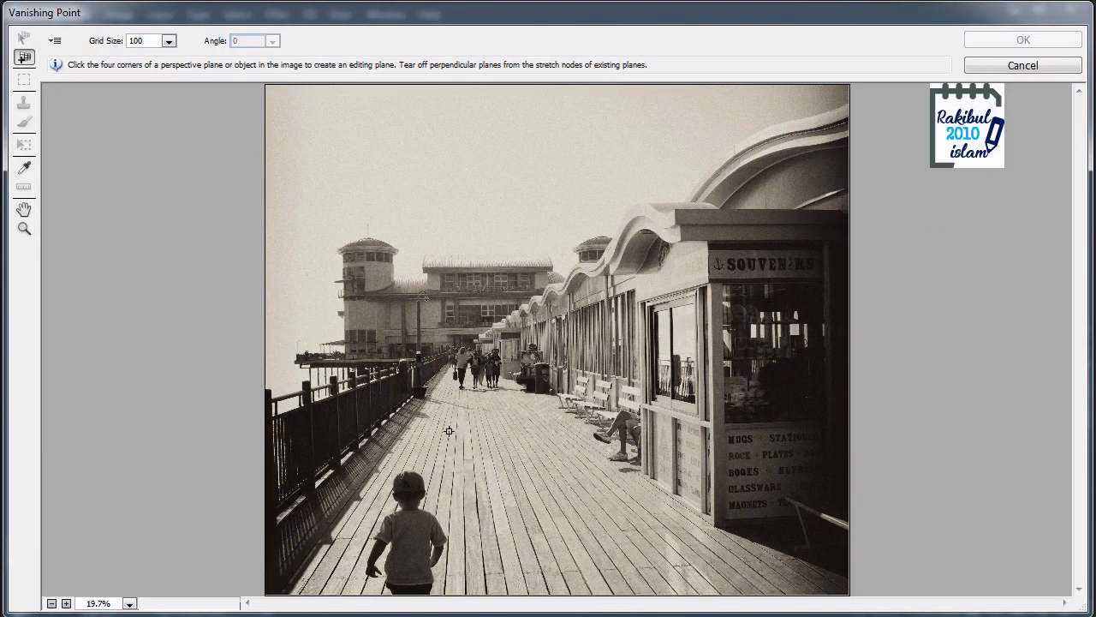
Define a four-corner perspective plane on the boardwalk planks, following the board lines around the boy.
{"action": "key", "text": "ctrl+plus"}
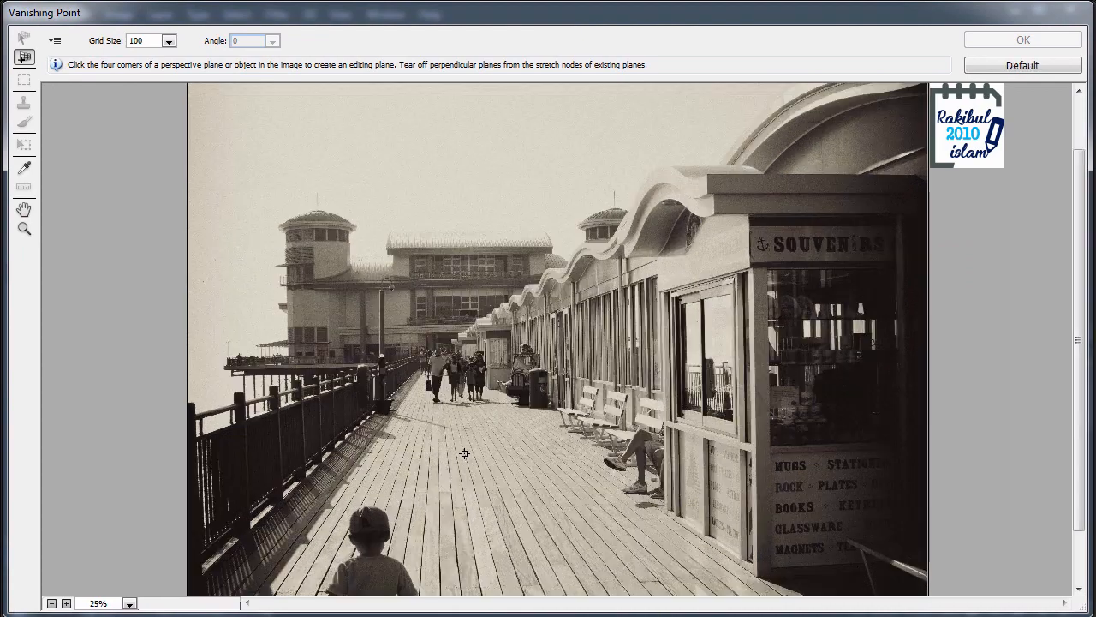
{"action": "key", "text": "ctrl+plus"}
{"action": "left_click_drag", "start_coordinate": [464, 453], "coordinate": [289, 235]}
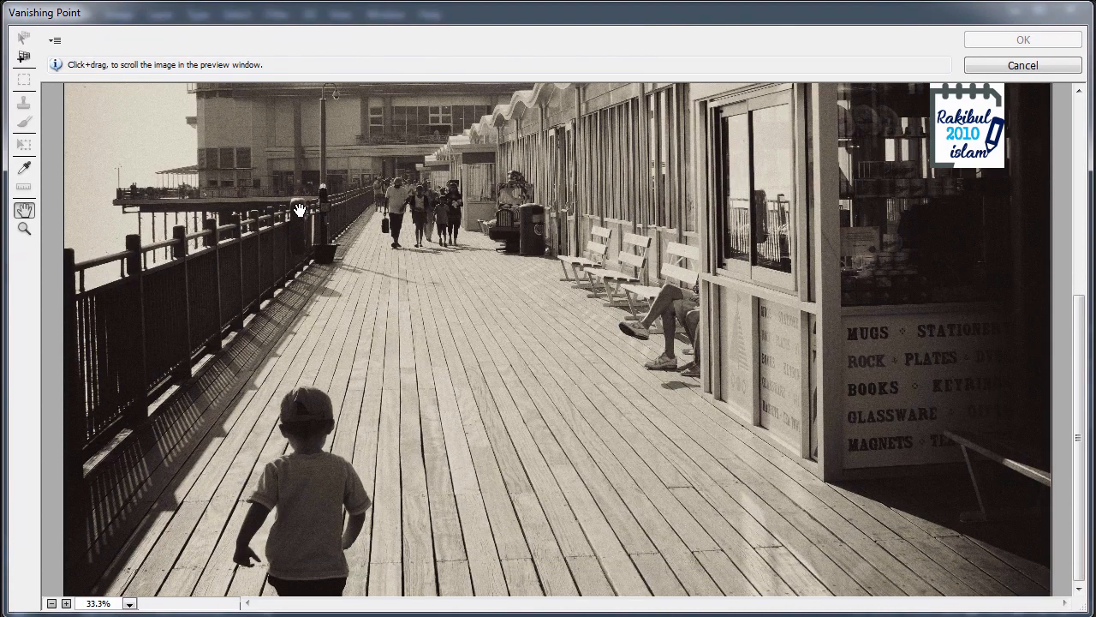
{"action": "left_click", "coordinate": [153, 544]}
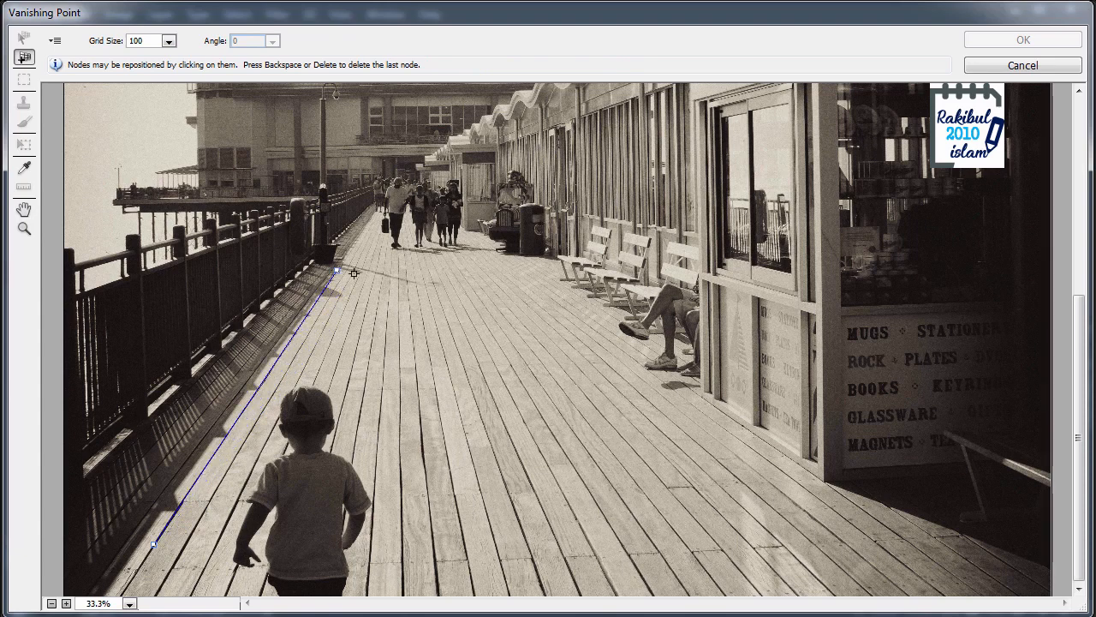
{"action": "left_click", "coordinate": [447, 273]}
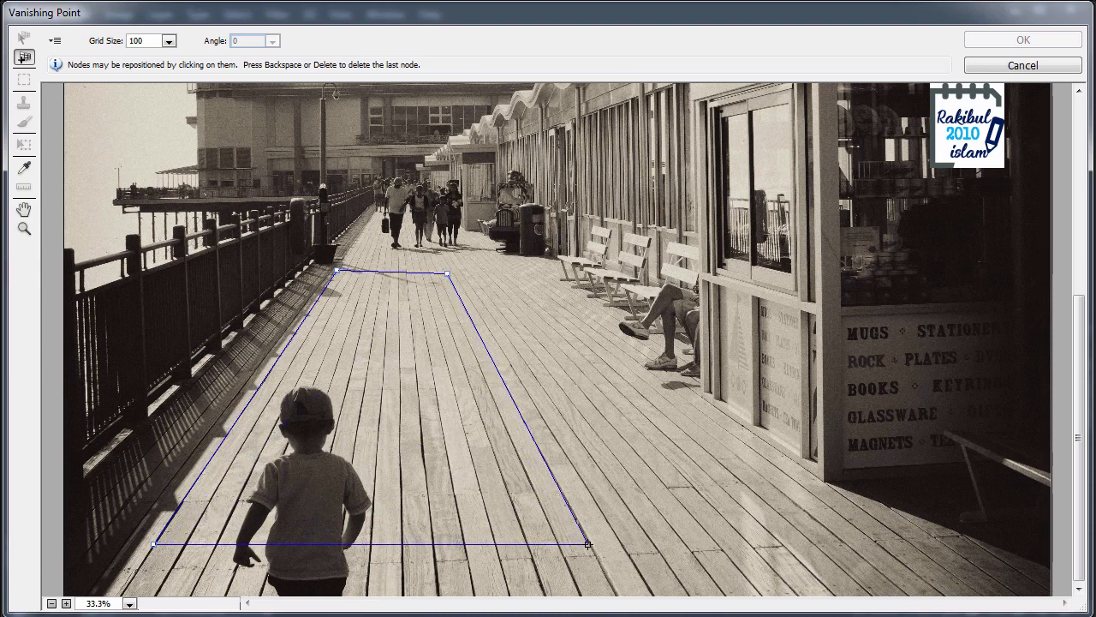
{"action": "left_click", "coordinate": [587, 543]}
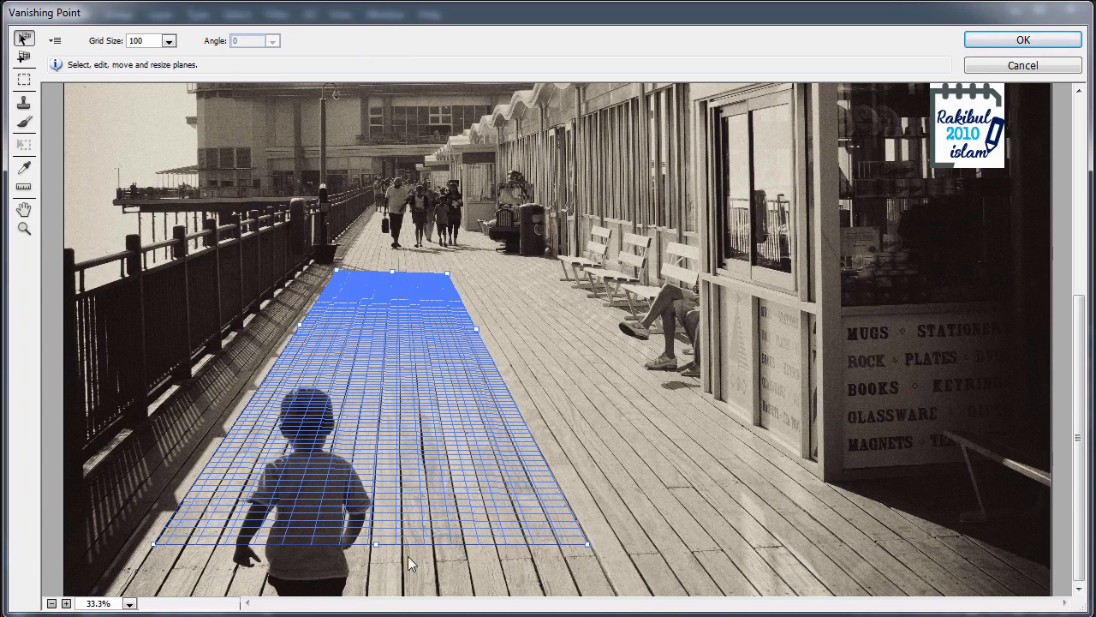
Extend the boardwalk plane's near edge slightly past the photo's lower border, adjust its near corner to the planks, and deselect it.
{"action": "left_click_drag", "start_coordinate": [376, 543], "coordinate": [377, 603]}
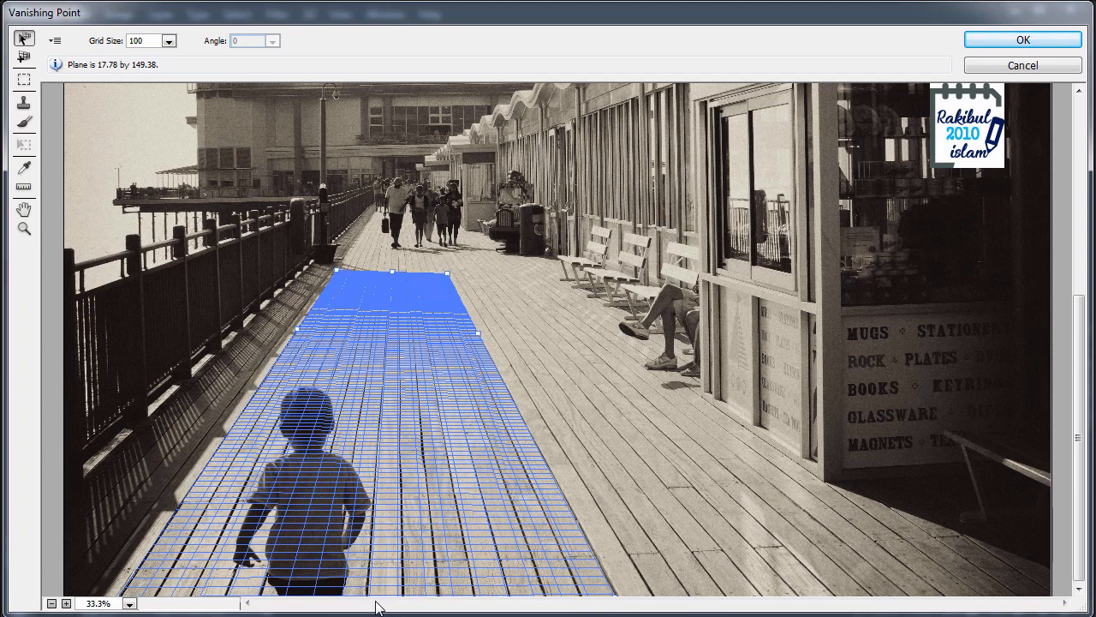
{"action": "key", "text": "ctrl+minus"}
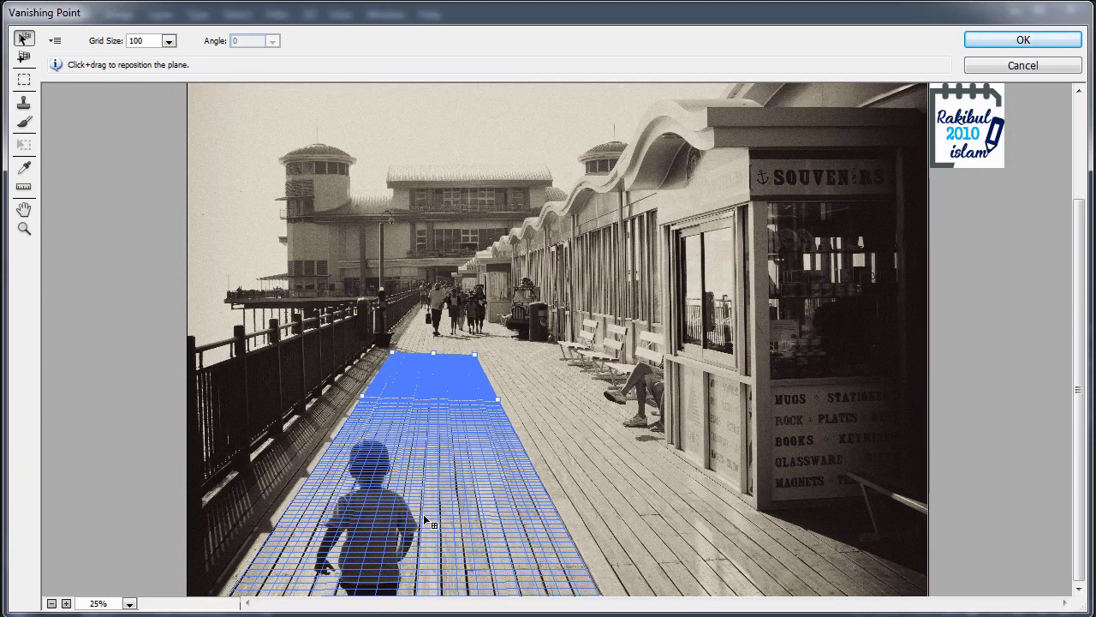
{"action": "key", "text": "ctrl+minus"}
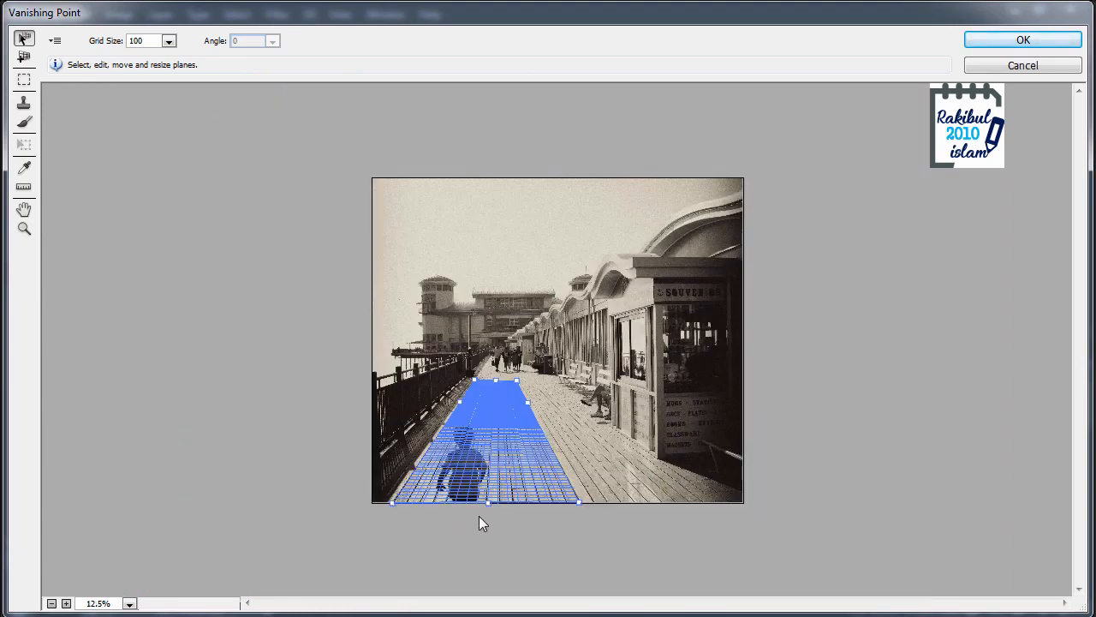
{"action": "left_click_drag", "start_coordinate": [488, 503], "coordinate": [490, 508]}
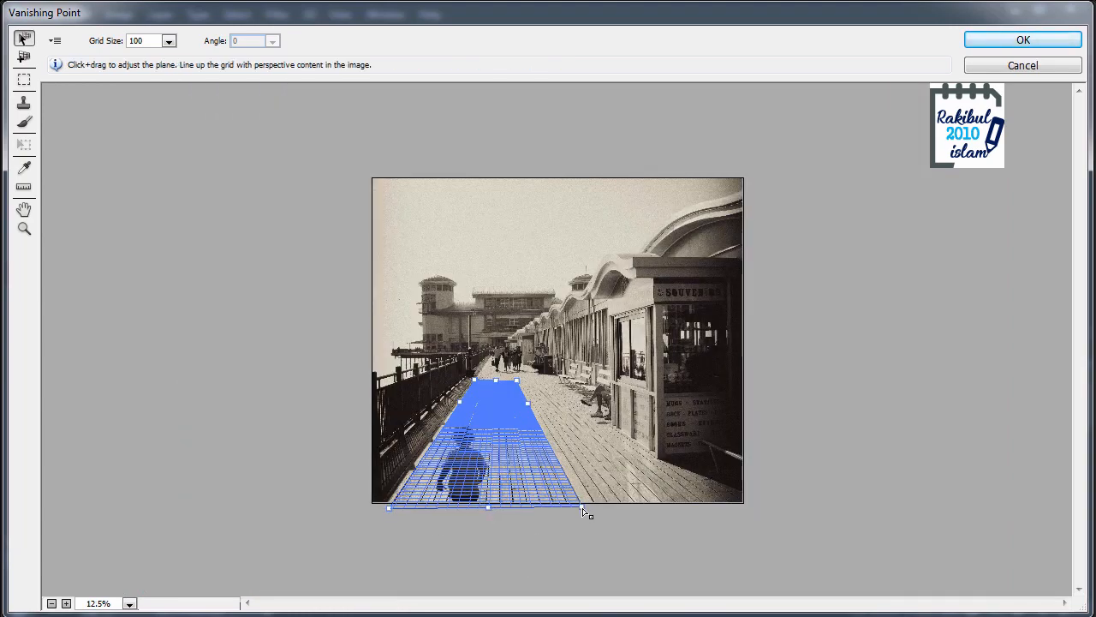
{"action": "left_click_drag", "start_coordinate": [585, 511], "coordinate": [584, 510]}
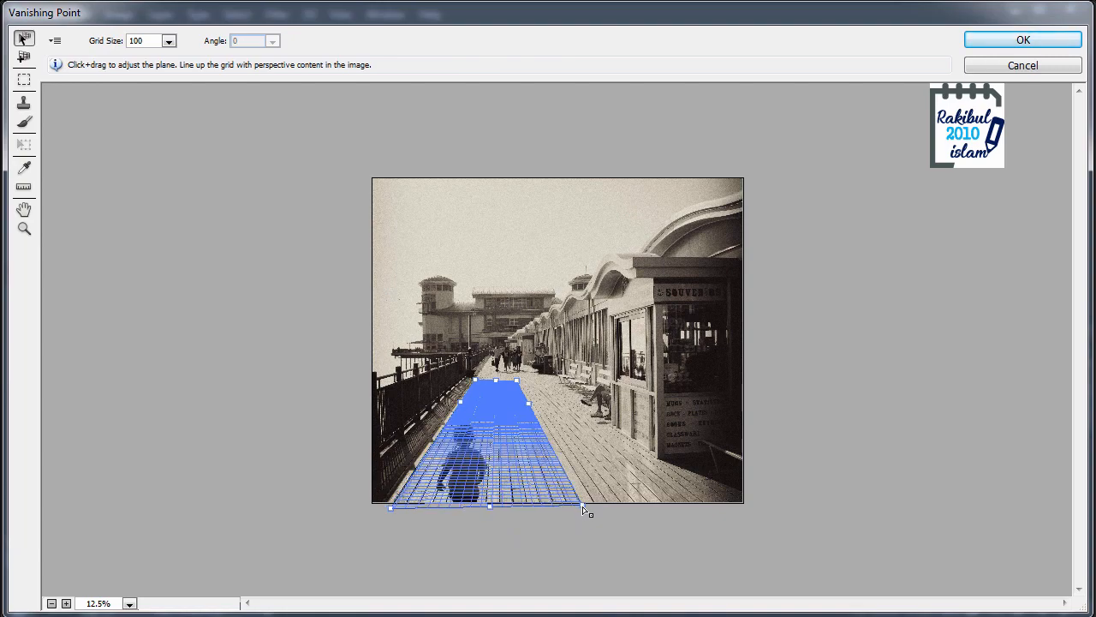
{"action": "left_click", "coordinate": [571, 526]}
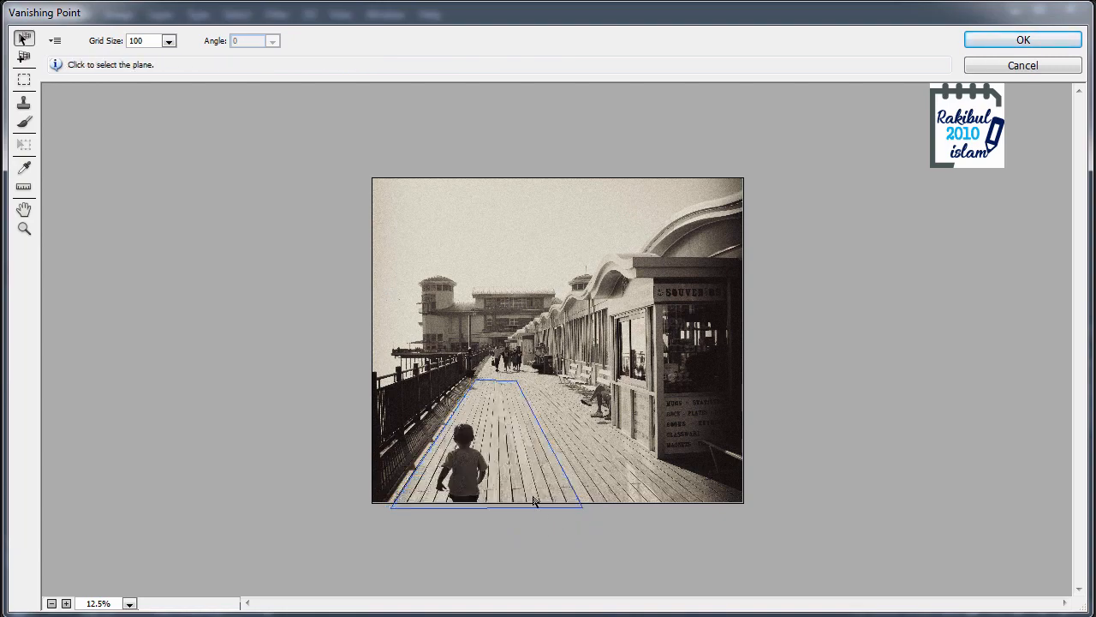
Take the Stamp tool for cloning on the boardwalk plane and keep its healing mode set to Off.
{"action": "key", "text": "ctrl+plus"}
{"action": "key", "text": "space"}
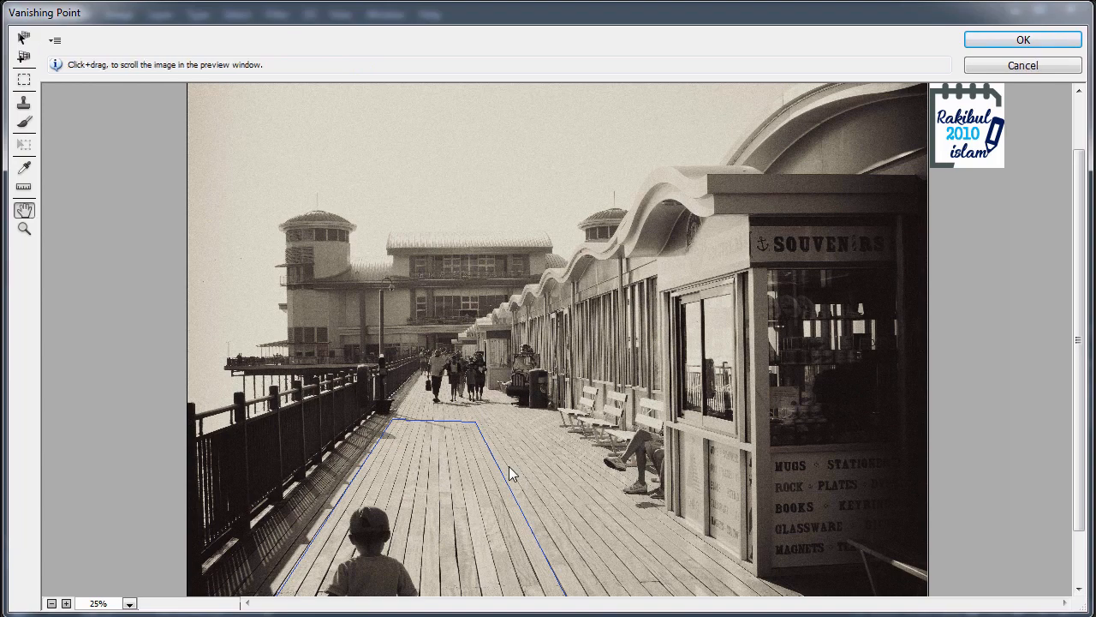
{"action": "left_click_drag", "start_coordinate": [463, 499], "coordinate": [446, 286]}
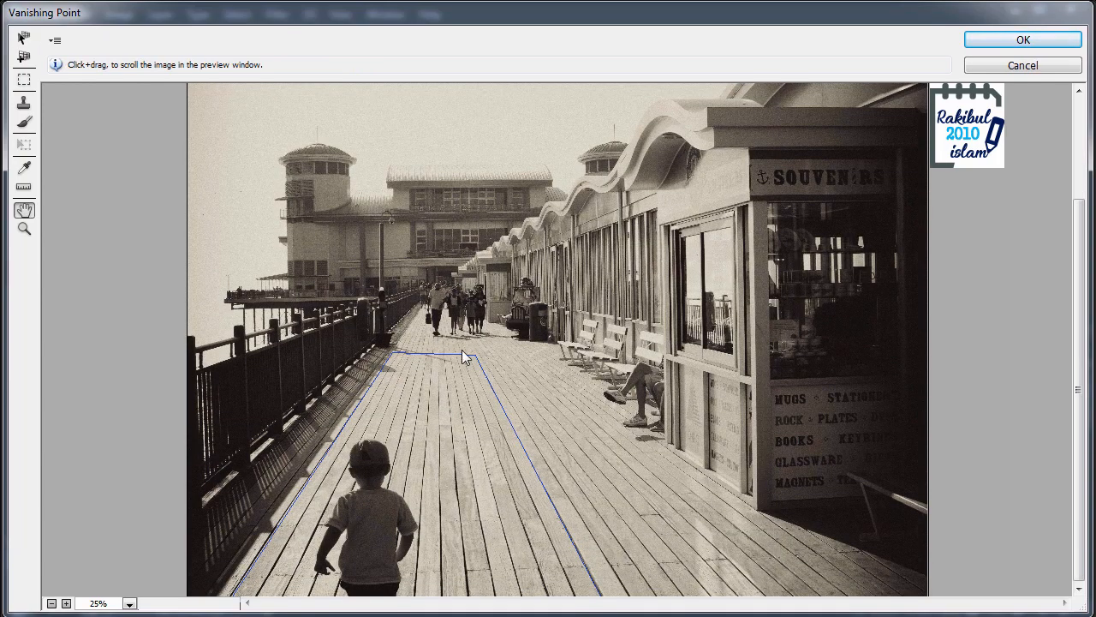
{"action": "left_click", "coordinate": [23, 102]}
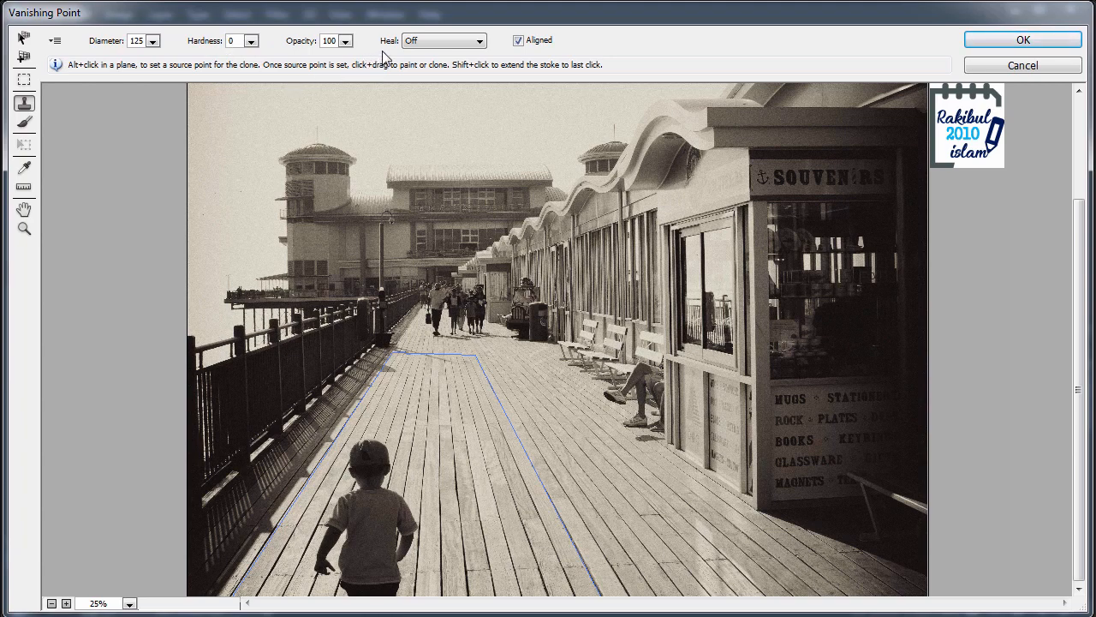
{"action": "left_click", "coordinate": [431, 43]}
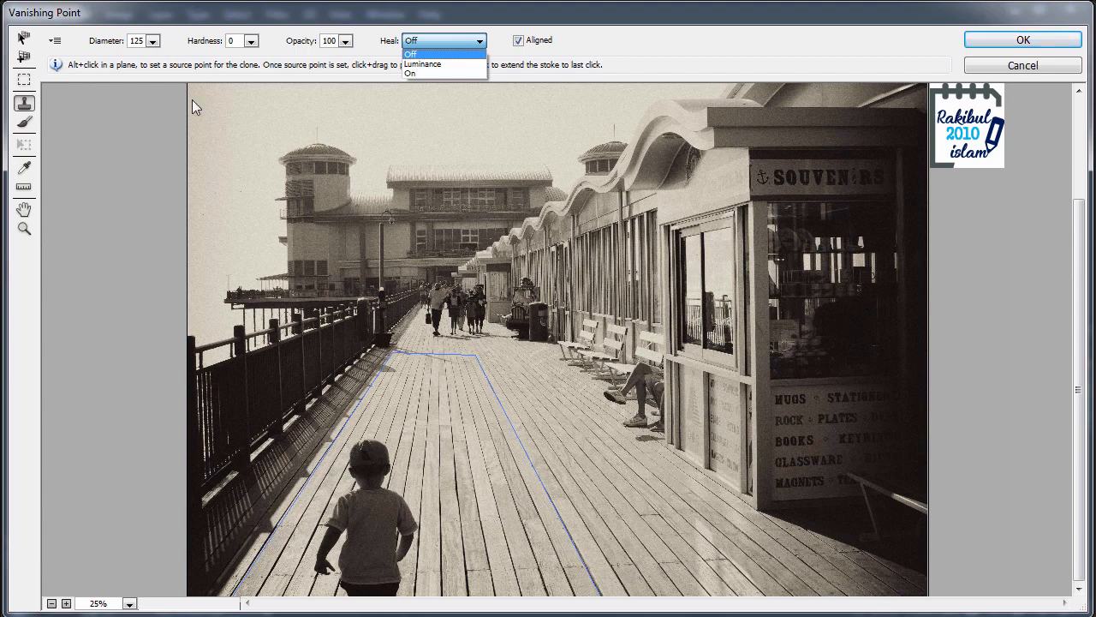
{"action": "left_click", "coordinate": [374, 53]}
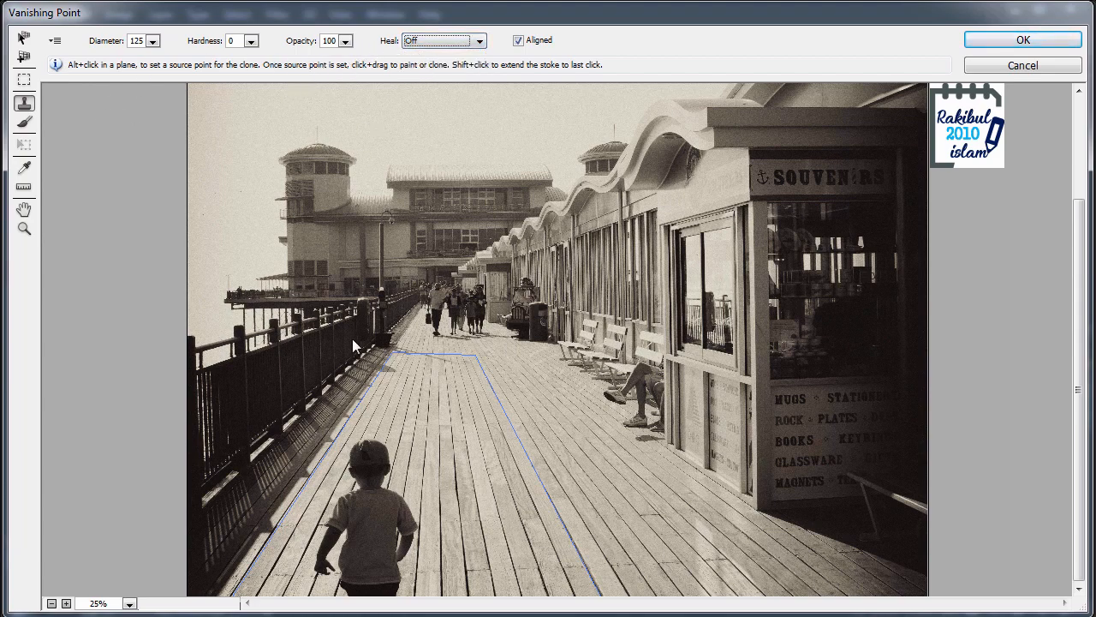
Sample a plank seam just beyond the boy's head and clone boards over his cap, head and neck, keeping the seams aligned.
{"action": "scroll", "coordinate": [395, 433], "scroll_direction": "up", "scroll_amount": 1}
{"action": "scroll", "coordinate": [395, 424], "scroll_direction": "up", "scroll_amount": 1}
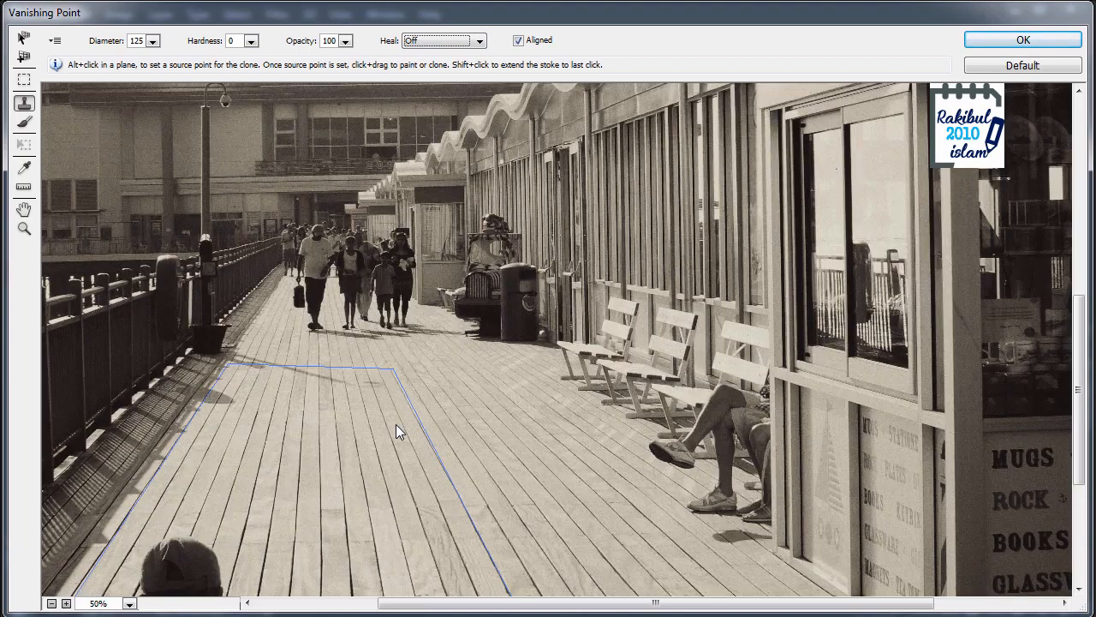
{"action": "scroll", "coordinate": [393, 421], "scroll_direction": "up", "scroll_amount": 1}
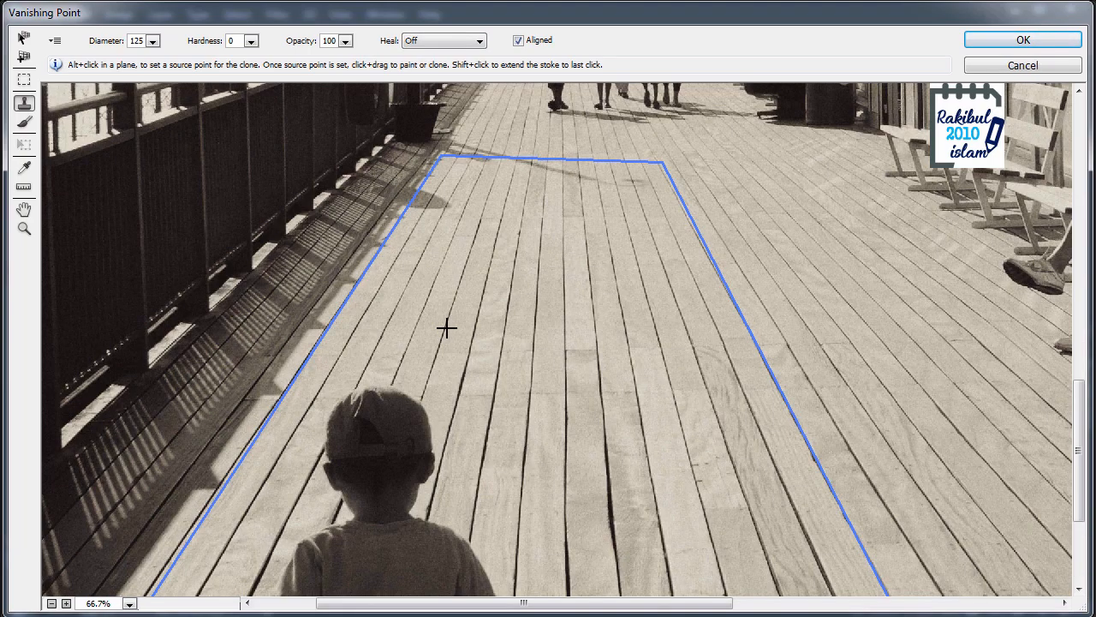
{"action": "left_click", "coordinate": [444, 320], "text": "alt"}
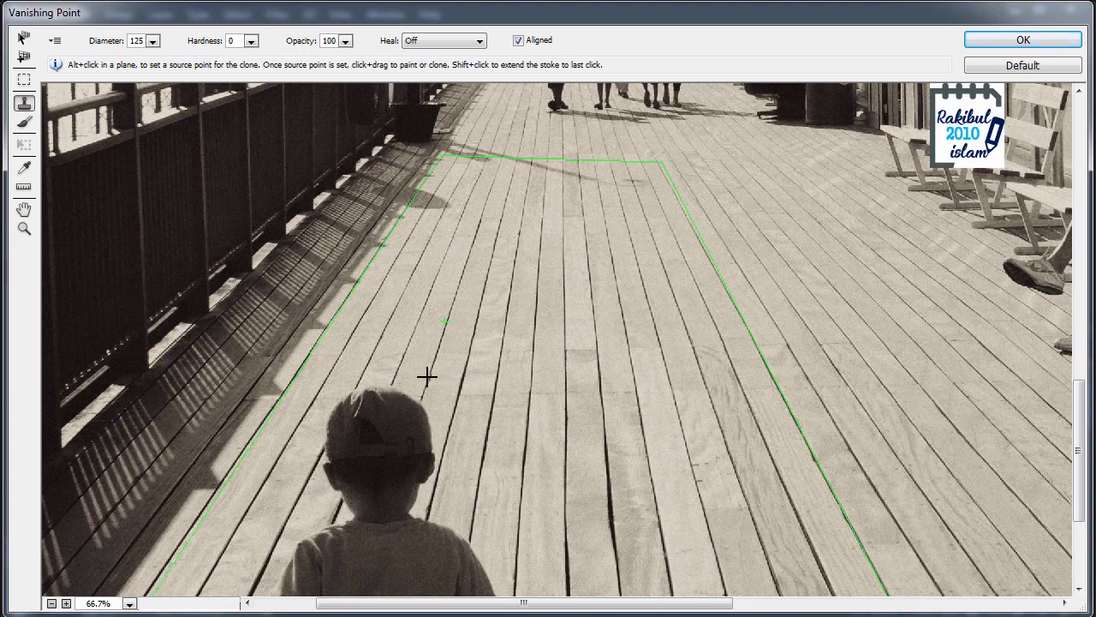
{"action": "key", "text": "ctrl+plus"}
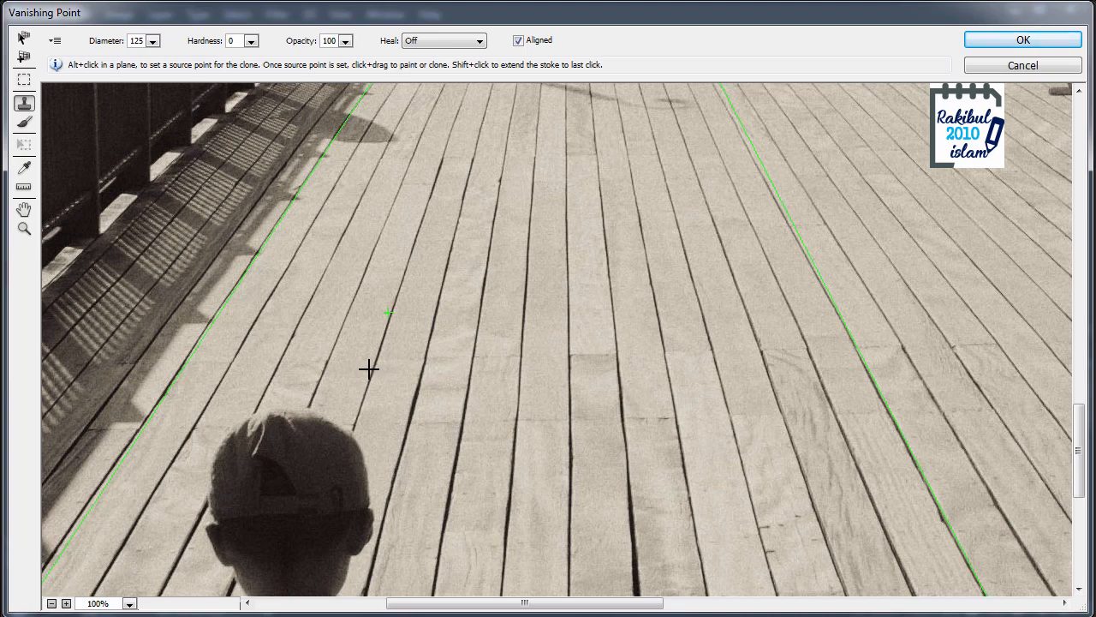
{"action": "mouse_move", "coordinate": [368, 369]}
{"action": "left_mouse_down"}
{"action": "mouse_move", "coordinate": [346, 426]}
{"action": "mouse_move", "coordinate": [350, 367]}
{"action": "mouse_move", "coordinate": [296, 431]}
{"action": "mouse_move", "coordinate": [245, 444]}
{"action": "mouse_move", "coordinate": [258, 462]}
{"action": "mouse_move", "coordinate": [234, 502]}
{"action": "mouse_move", "coordinate": [252, 418]}
{"action": "mouse_move", "coordinate": [282, 499]}
{"action": "mouse_move", "coordinate": [318, 522]}
{"action": "mouse_move", "coordinate": [385, 438]}
{"action": "left_mouse_up"}
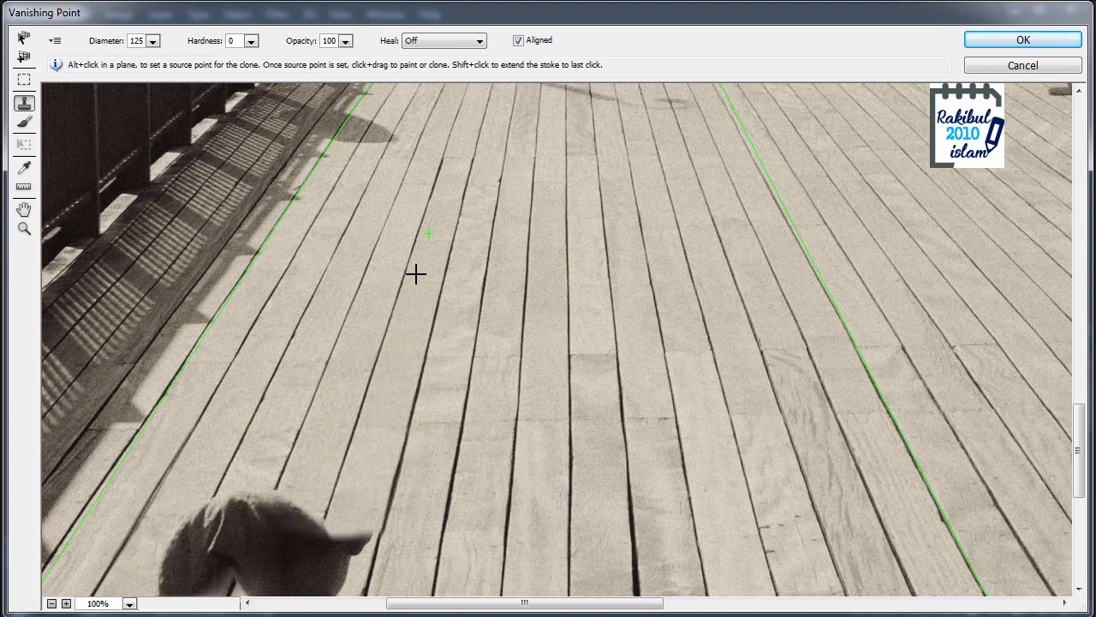
{"action": "left_click_drag", "start_coordinate": [414, 474], "coordinate": [483, 286]}
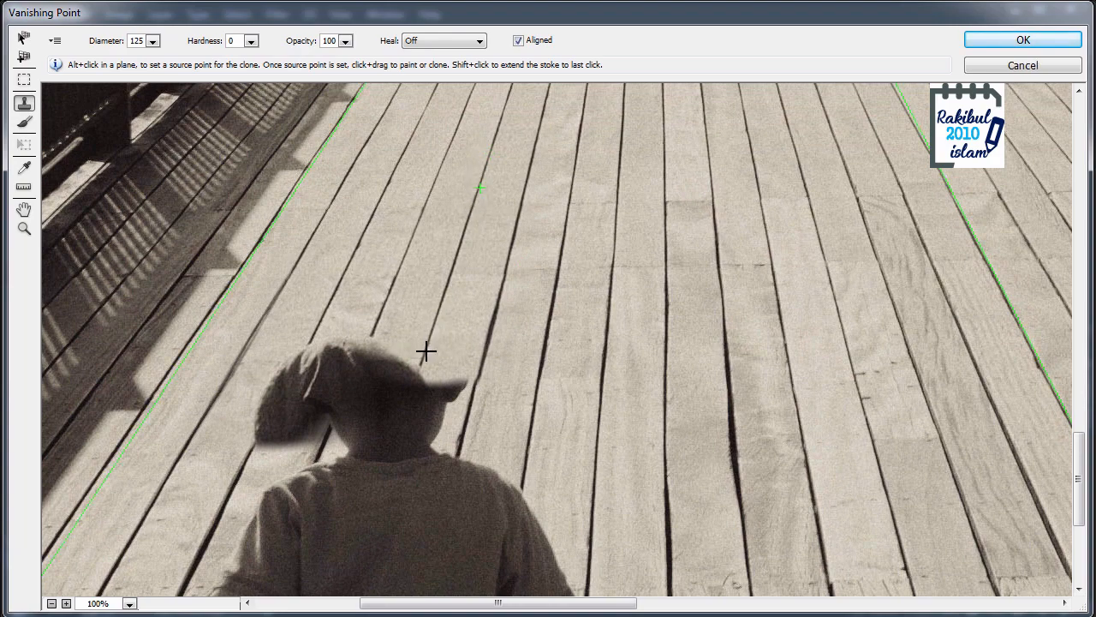
{"action": "mouse_move", "coordinate": [425, 351]}
{"action": "left_mouse_down"}
{"action": "mouse_move", "coordinate": [414, 415]}
{"action": "mouse_move", "coordinate": [497, 301]}
{"action": "mouse_move", "coordinate": [446, 449]}
{"action": "mouse_move", "coordinate": [397, 408]}
{"action": "mouse_move", "coordinate": [309, 420]}
{"action": "mouse_move", "coordinate": [294, 402]}
{"action": "mouse_move", "coordinate": [294, 480]}
{"action": "mouse_move", "coordinate": [399, 477]}
{"action": "mouse_move", "coordinate": [515, 507]}
{"action": "mouse_move", "coordinate": [501, 474]}
{"action": "mouse_move", "coordinate": [453, 442]}
{"action": "mouse_move", "coordinate": [532, 419]}
{"action": "mouse_move", "coordinate": [539, 442]}
{"action": "mouse_move", "coordinate": [573, 180]}
{"action": "mouse_move", "coordinate": [528, 515]}
{"action": "mouse_move", "coordinate": [573, 146]}
{"action": "mouse_move", "coordinate": [574, 277]}
{"action": "mouse_move", "coordinate": [469, 485]}
{"action": "mouse_move", "coordinate": [506, 225]}
{"action": "mouse_move", "coordinate": [506, 319]}
{"action": "mouse_move", "coordinate": [502, 302]}
{"action": "mouse_move", "coordinate": [485, 367]}
{"action": "left_mouse_up"}
Clone boards over the boy's shoulders and upper back, continuing the plank lines toward the photo's lower edge.
{"action": "key", "text": "space"}
{"action": "key", "text": "space"}
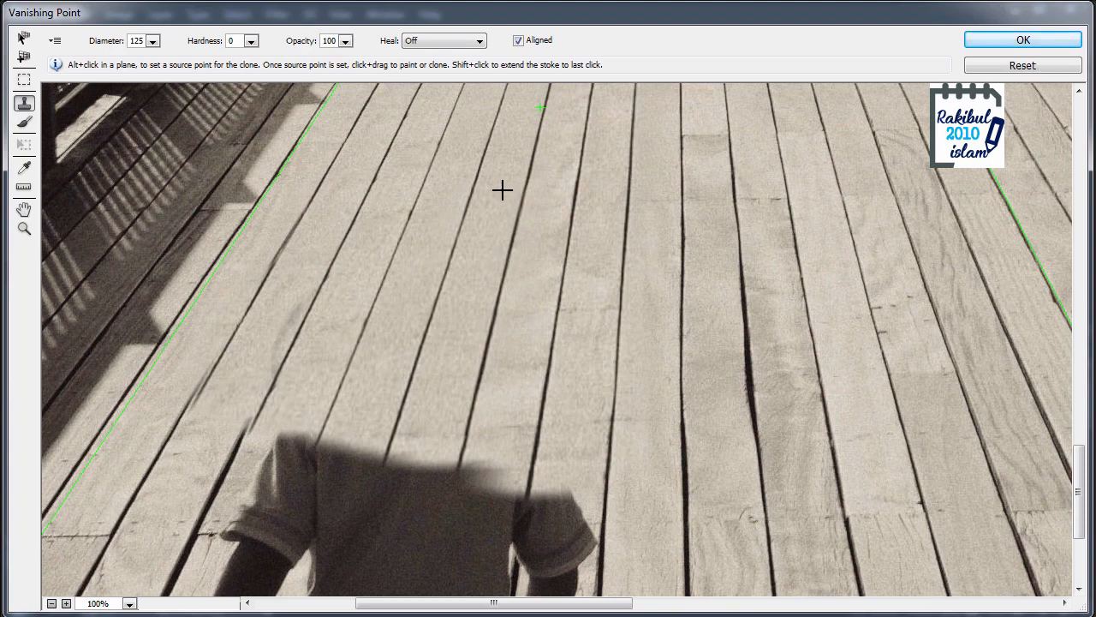
{"action": "mouse_move", "coordinate": [397, 433]}
{"action": "left_mouse_down"}
{"action": "mouse_move", "coordinate": [371, 507]}
{"action": "mouse_move", "coordinate": [299, 492]}
{"action": "mouse_move", "coordinate": [286, 548]}
{"action": "mouse_move", "coordinate": [331, 404]}
{"action": "mouse_move", "coordinate": [179, 582]}
{"action": "mouse_move", "coordinate": [397, 482]}
{"action": "mouse_move", "coordinate": [341, 302]}
{"action": "mouse_move", "coordinate": [194, 519]}
{"action": "mouse_move", "coordinate": [169, 494]}
{"action": "mouse_move", "coordinate": [167, 465]}
{"action": "mouse_move", "coordinate": [283, 251]}
{"action": "left_mouse_up"}
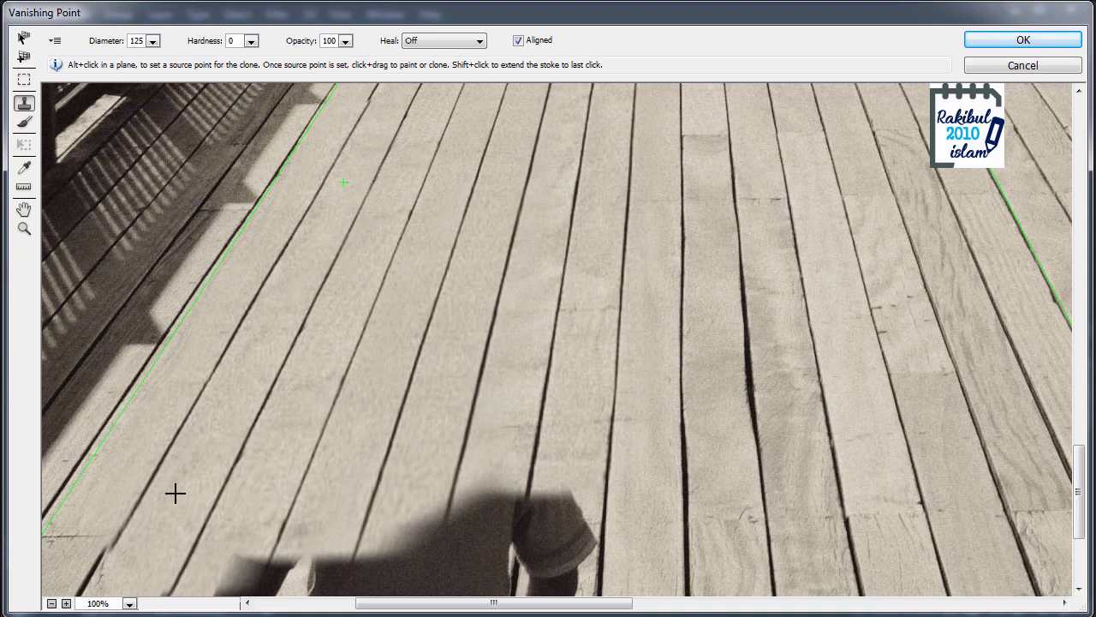
{"action": "scroll", "coordinate": [396, 90], "scroll_direction": "up", "scroll_amount": 2}
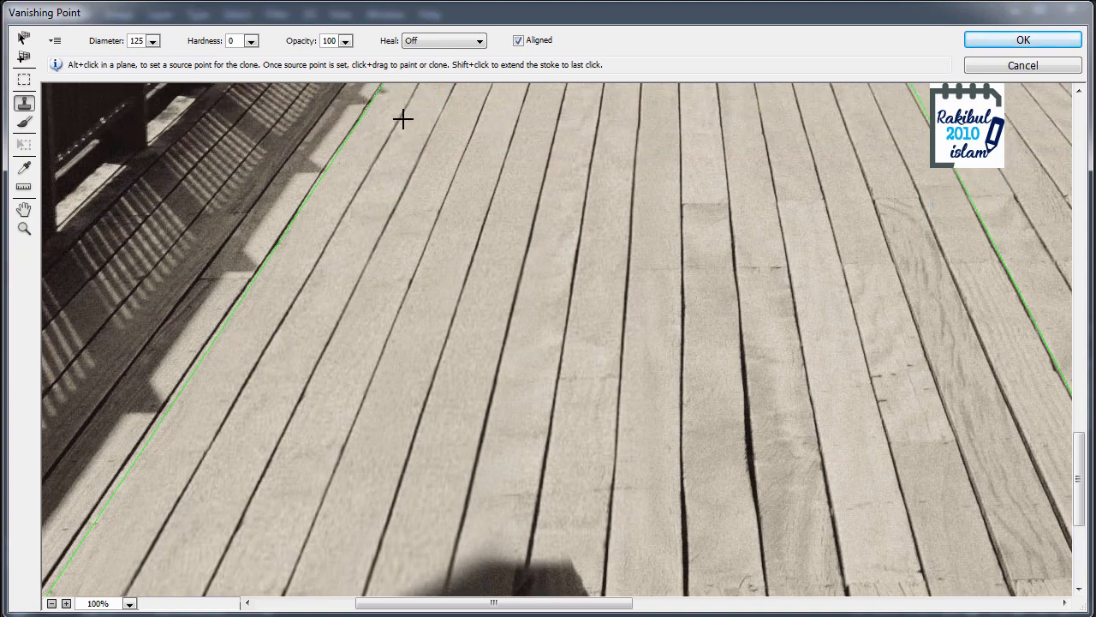
{"action": "mouse_move", "coordinate": [521, 519]}
{"action": "left_mouse_down"}
{"action": "mouse_move", "coordinate": [505, 582]}
{"action": "mouse_move", "coordinate": [502, 540]}
{"action": "mouse_move", "coordinate": [501, 549]}
{"action": "mouse_move", "coordinate": [536, 556]}
{"action": "left_mouse_up"}
Resample a clean plank seam above the torso and clone boards over the boy's arms and the middle of his shirt.
{"action": "key", "text": "space"}
{"action": "mouse_move", "coordinate": [421, 565]}
{"action": "left_mouse_down"}
{"action": "mouse_move", "coordinate": [482, 502]}
{"action": "mouse_move", "coordinate": [516, 400]}
{"action": "mouse_move", "coordinate": [520, 299]}
{"action": "left_mouse_up"}
{"action": "left_click", "coordinate": [546, 192], "text": "alt"}
{"action": "left_click", "coordinate": [477, 482]}
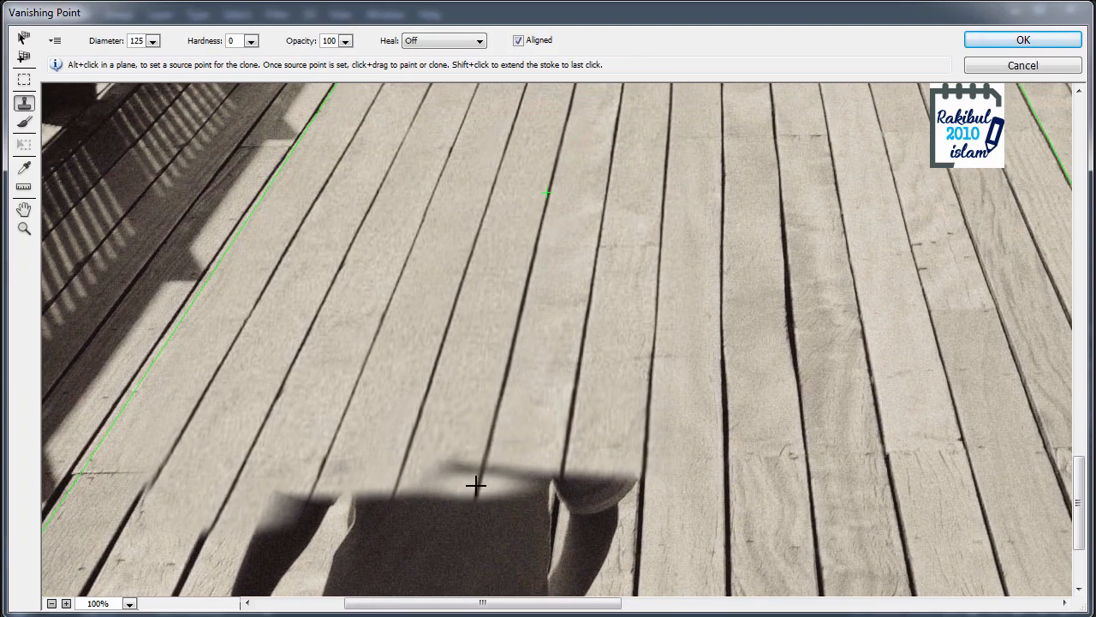
{"action": "mouse_move", "coordinate": [477, 479]}
{"action": "left_mouse_down"}
{"action": "mouse_move", "coordinate": [449, 515]}
{"action": "mouse_move", "coordinate": [473, 377]}
{"action": "mouse_move", "coordinate": [337, 538]}
{"action": "mouse_move", "coordinate": [270, 520]}
{"action": "mouse_move", "coordinate": [224, 528]}
{"action": "mouse_move", "coordinate": [194, 558]}
{"action": "mouse_move", "coordinate": [174, 549]}
{"action": "mouse_move", "coordinate": [169, 489]}
{"action": "mouse_move", "coordinate": [200, 435]}
{"action": "mouse_move", "coordinate": [127, 546]}
{"action": "mouse_move", "coordinate": [221, 424]}
{"action": "mouse_move", "coordinate": [318, 230]}
{"action": "mouse_move", "coordinate": [250, 315]}
{"action": "mouse_move", "coordinate": [173, 469]}
{"action": "mouse_move", "coordinate": [320, 242]}
{"action": "mouse_move", "coordinate": [379, 107]}
{"action": "mouse_move", "coordinate": [290, 313]}
{"action": "left_mouse_up"}
{"action": "mouse_move", "coordinate": [386, 522]}
{"action": "left_mouse_down"}
{"action": "mouse_move", "coordinate": [494, 392]}
{"action": "mouse_move", "coordinate": [540, 489]}
{"action": "mouse_move", "coordinate": [609, 450]}
{"action": "mouse_move", "coordinate": [625, 523]}
{"action": "mouse_move", "coordinate": [553, 556]}
{"action": "mouse_move", "coordinate": [556, 482]}
{"action": "mouse_move", "coordinate": [491, 495]}
{"action": "mouse_move", "coordinate": [653, 370]}
{"action": "mouse_move", "coordinate": [690, 164]}
{"action": "mouse_move", "coordinate": [688, 462]}
{"action": "mouse_move", "coordinate": [700, 179]}
{"action": "mouse_move", "coordinate": [707, 299]}
{"action": "mouse_move", "coordinate": [700, 220]}
{"action": "left_mouse_up"}
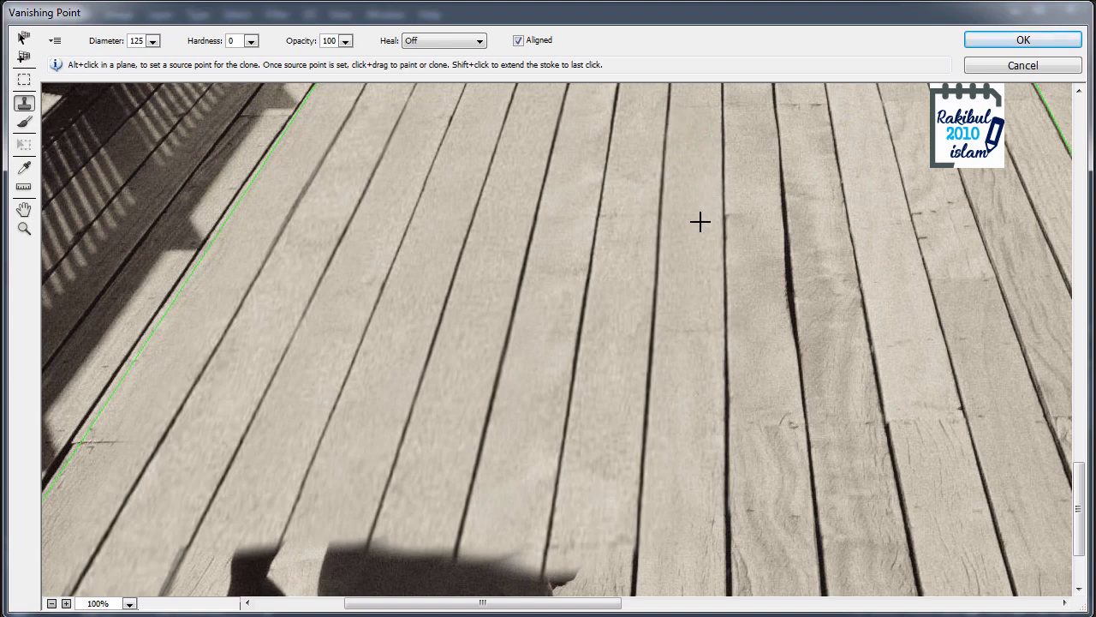
Resample a seam from the rebuilt planks and clone boards over the boy's hand and much of his lower shirt.
{"action": "scroll", "coordinate": [500, 506], "scroll_direction": "down", "scroll_amount": 1, "text": "alt"}
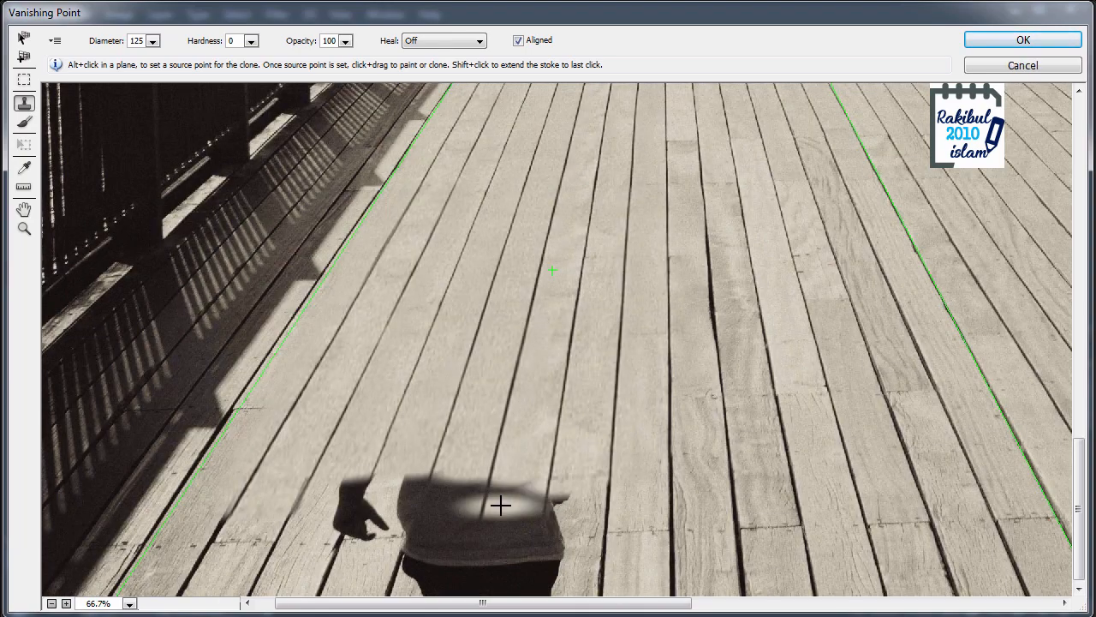
{"action": "left_click_drag", "start_coordinate": [500, 505], "coordinate": [568, 331]}
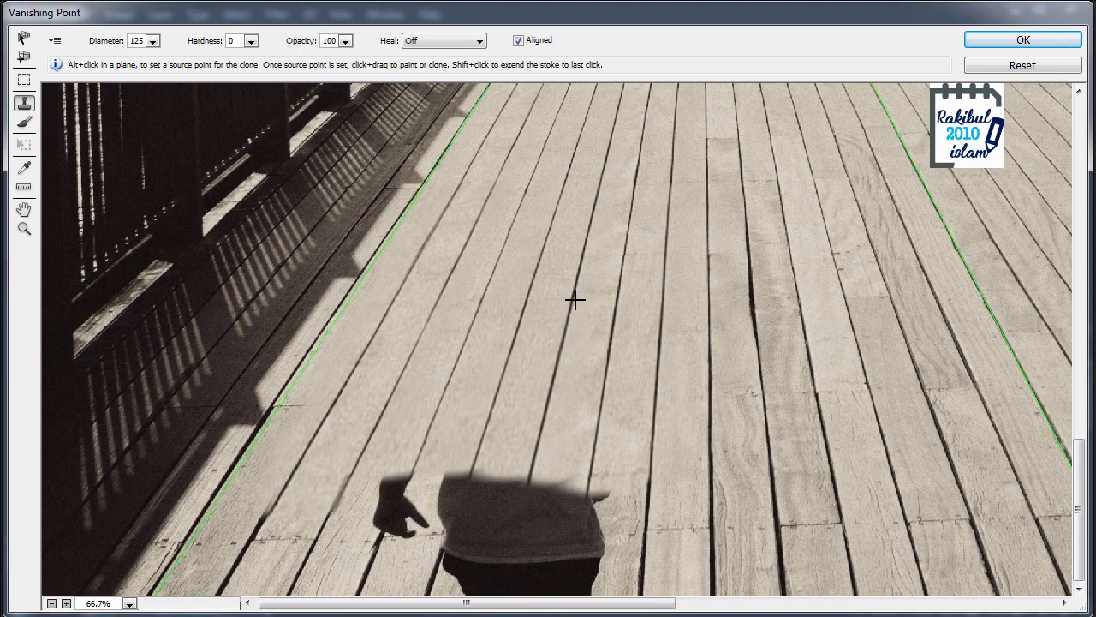
{"action": "left_click", "coordinate": [575, 300], "text": "alt"}
{"action": "mouse_move", "coordinate": [538, 458]}
{"action": "left_mouse_down"}
{"action": "mouse_move", "coordinate": [520, 527]}
{"action": "mouse_move", "coordinate": [461, 493]}
{"action": "mouse_move", "coordinate": [368, 531]}
{"action": "mouse_move", "coordinate": [368, 562]}
{"action": "left_mouse_up"}
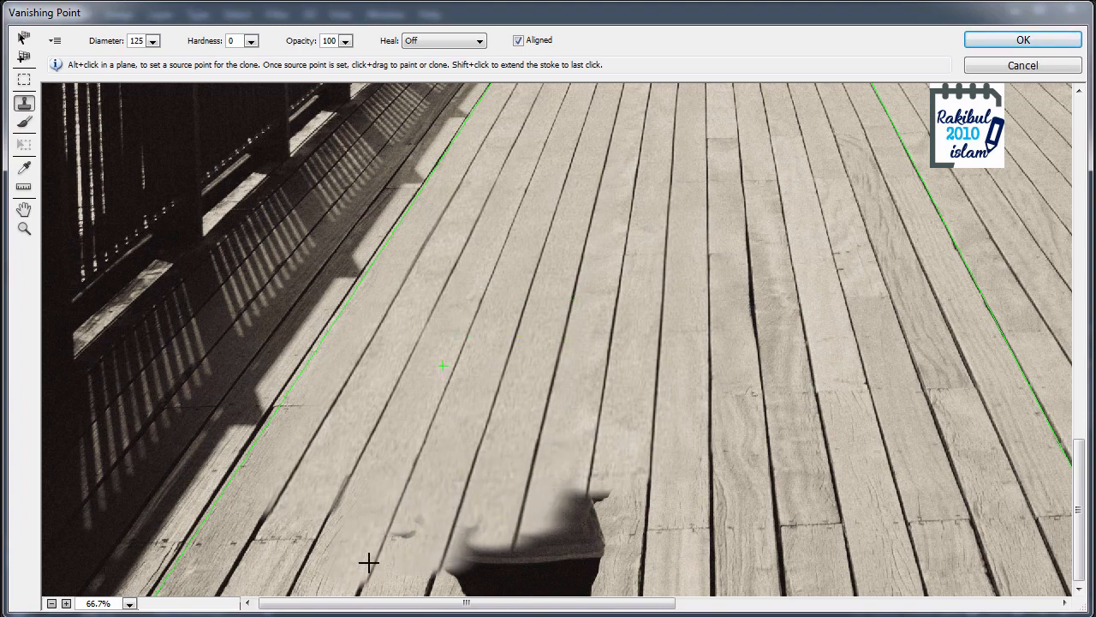
{"action": "mouse_move", "coordinate": [421, 462]}
{"action": "left_mouse_down"}
{"action": "mouse_move", "coordinate": [298, 554]}
{"action": "mouse_move", "coordinate": [266, 536]}
{"action": "mouse_move", "coordinate": [244, 551]}
{"action": "left_mouse_up"}
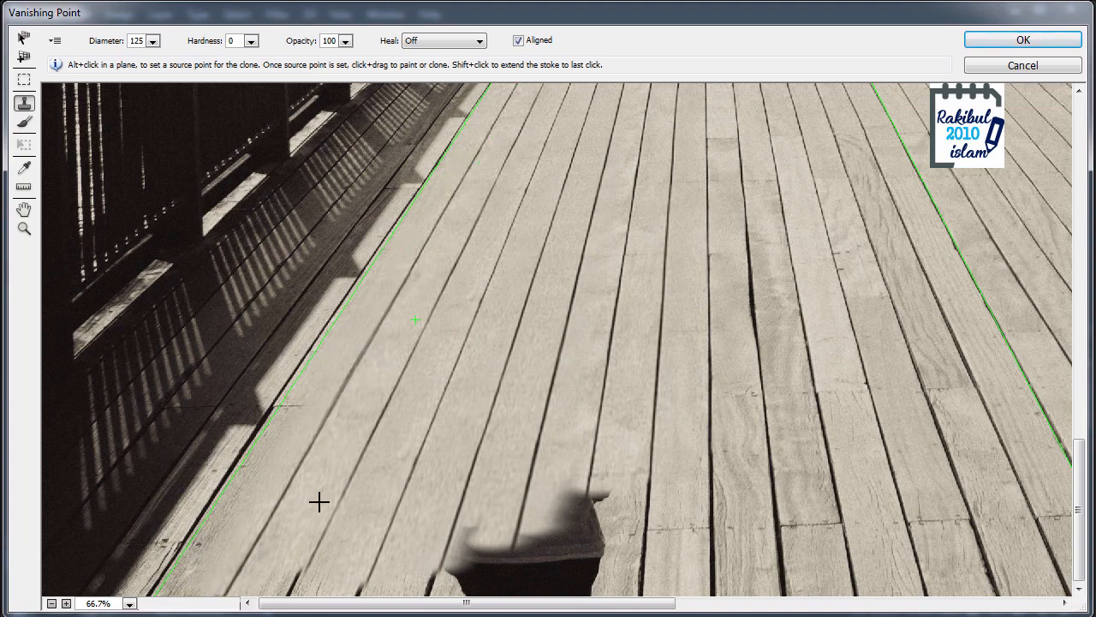
Clone boards over the remaining shirt and trousers down to the photo's lower edge, and apply the Vanishing Point filter.
{"action": "left_click_drag", "start_coordinate": [234, 576], "coordinate": [254, 592]}
{"action": "mouse_move", "coordinate": [335, 526]}
{"action": "left_mouse_down"}
{"action": "mouse_move", "coordinate": [412, 511]}
{"action": "mouse_move", "coordinate": [442, 557]}
{"action": "mouse_move", "coordinate": [405, 551]}
{"action": "mouse_move", "coordinate": [497, 565]}
{"action": "mouse_move", "coordinate": [460, 545]}
{"action": "mouse_move", "coordinate": [474, 531]}
{"action": "mouse_move", "coordinate": [470, 509]}
{"action": "mouse_move", "coordinate": [440, 568]}
{"action": "mouse_move", "coordinate": [489, 573]}
{"action": "mouse_move", "coordinate": [543, 531]}
{"action": "mouse_move", "coordinate": [532, 513]}
{"action": "mouse_move", "coordinate": [517, 525]}
{"action": "mouse_move", "coordinate": [579, 464]}
{"action": "mouse_move", "coordinate": [590, 537]}
{"action": "mouse_move", "coordinate": [576, 579]}
{"action": "mouse_move", "coordinate": [599, 509]}
{"action": "mouse_move", "coordinate": [528, 581]}
{"action": "left_mouse_up"}
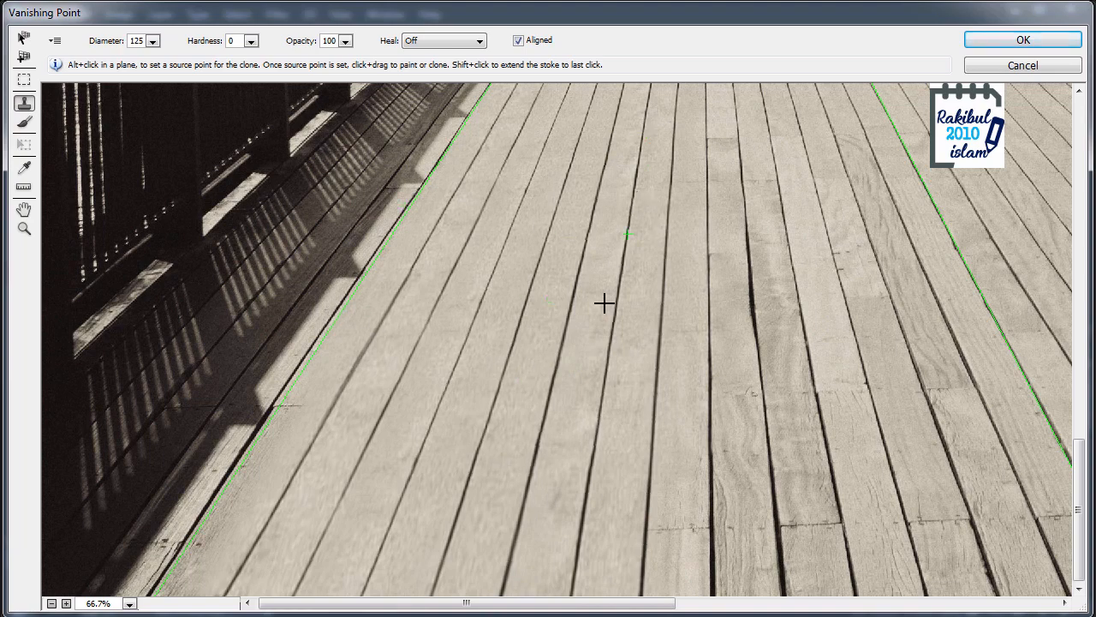
{"action": "left_click", "coordinate": [642, 162], "text": "alt"}
{"action": "left_click", "coordinate": [995, 41]}
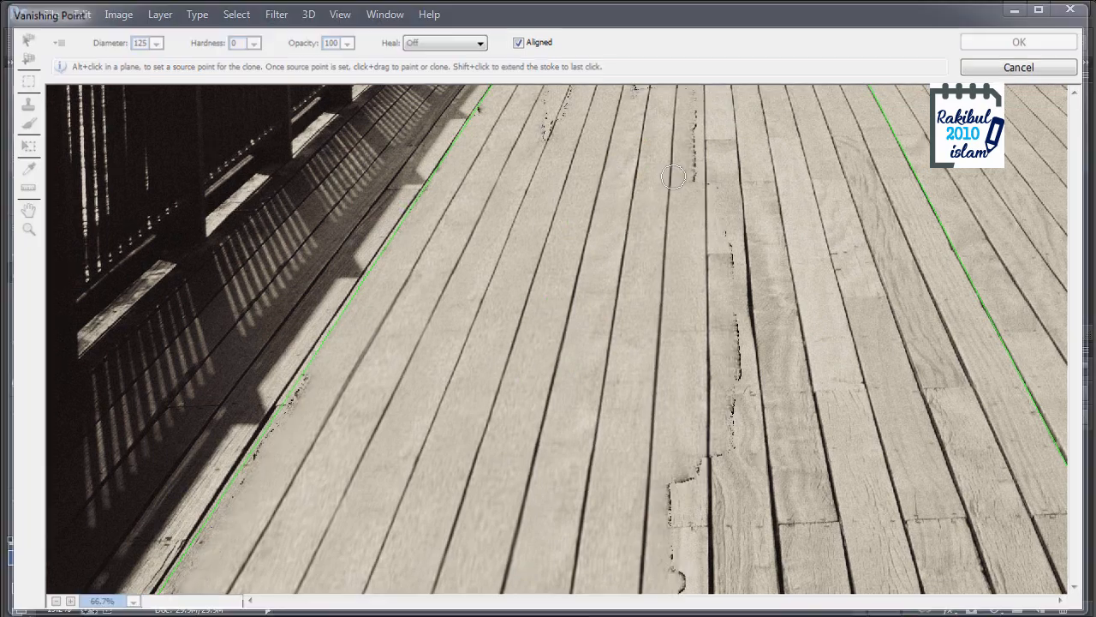
Compare the boardwalk with the cloned layer hidden and shown, checking the retouched planks up close.
{"action": "scroll", "coordinate": [351, 485], "scroll_direction": "up", "scroll_amount": 3}
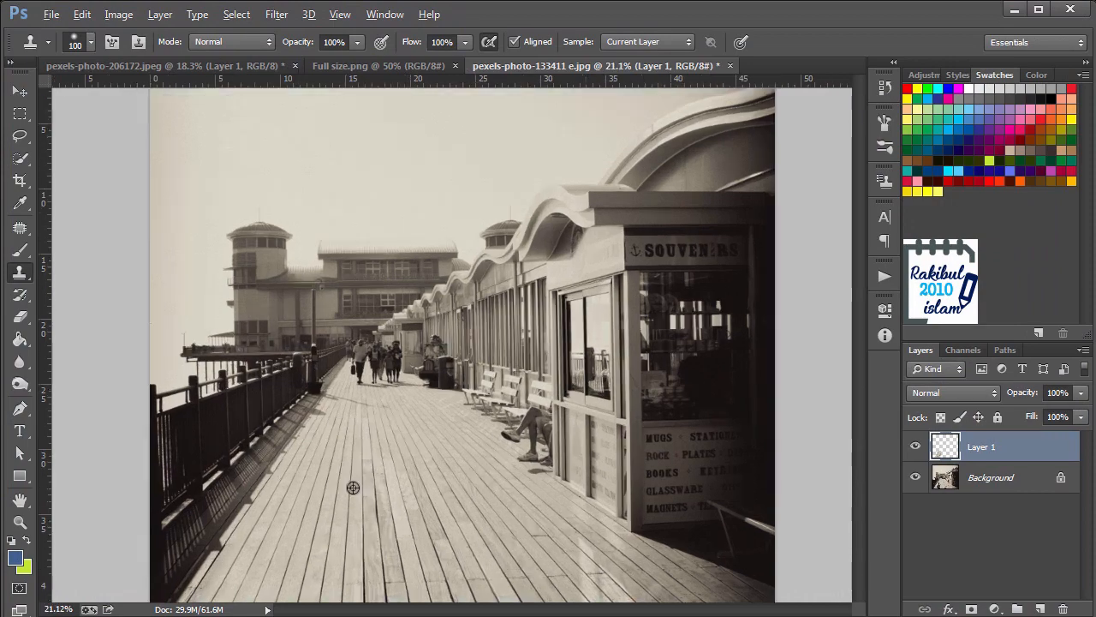
{"action": "scroll", "coordinate": [352, 486], "scroll_direction": "up", "scroll_amount": 2}
{"action": "left_click_drag", "start_coordinate": [352, 482], "coordinate": [464, 329]}
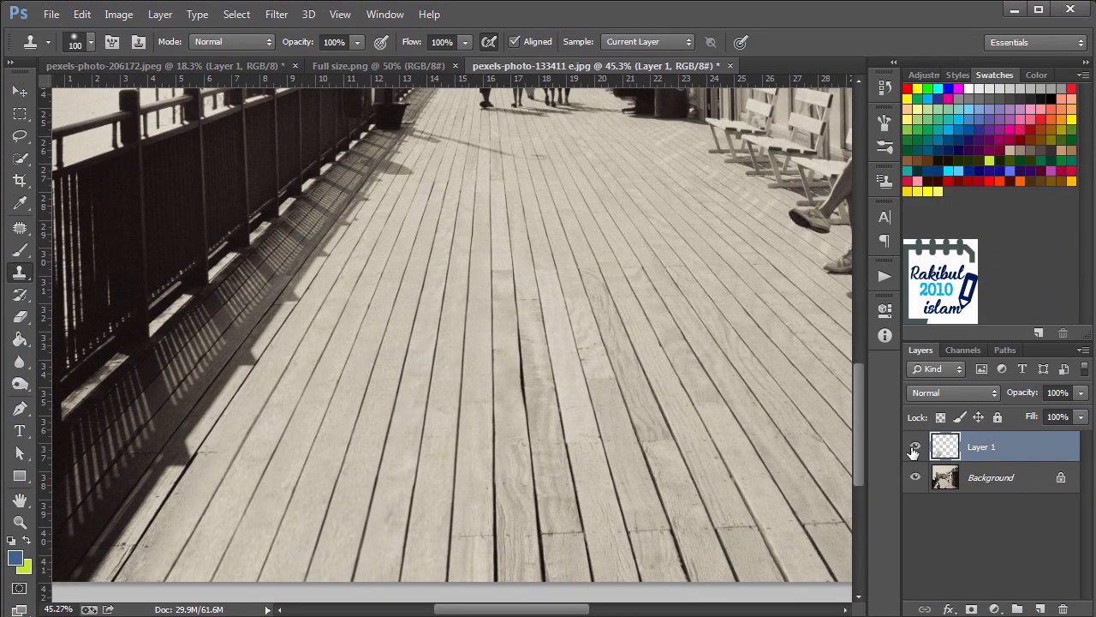
{"action": "left_click", "coordinate": [915, 447]}
{"action": "left_click", "coordinate": [915, 447]}
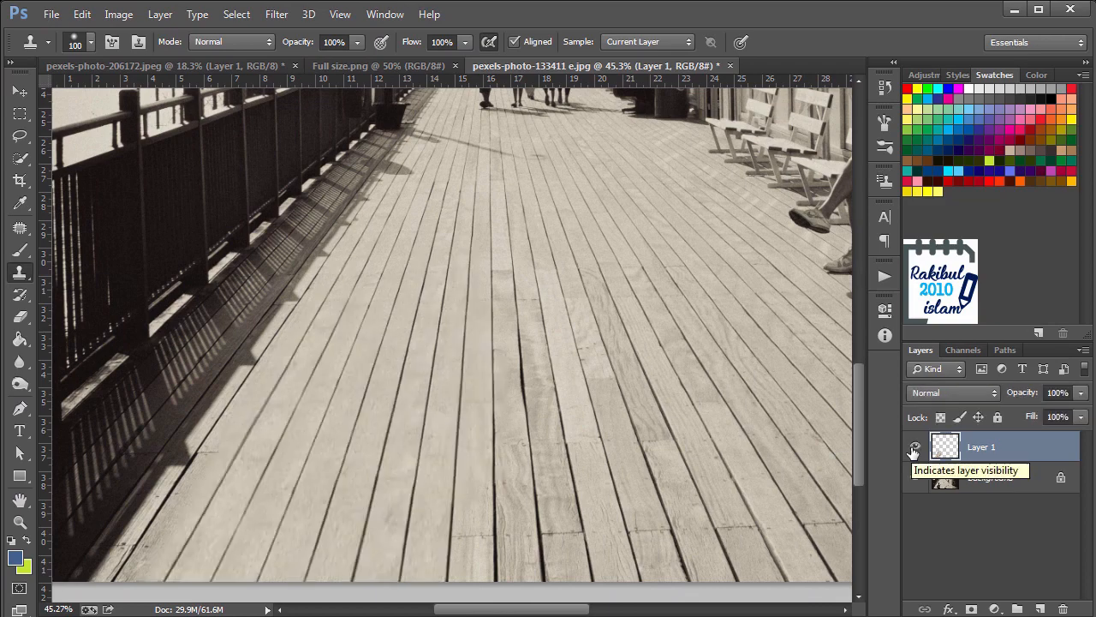
{"action": "scroll", "coordinate": [430, 463], "scroll_direction": "down", "scroll_amount": 1}
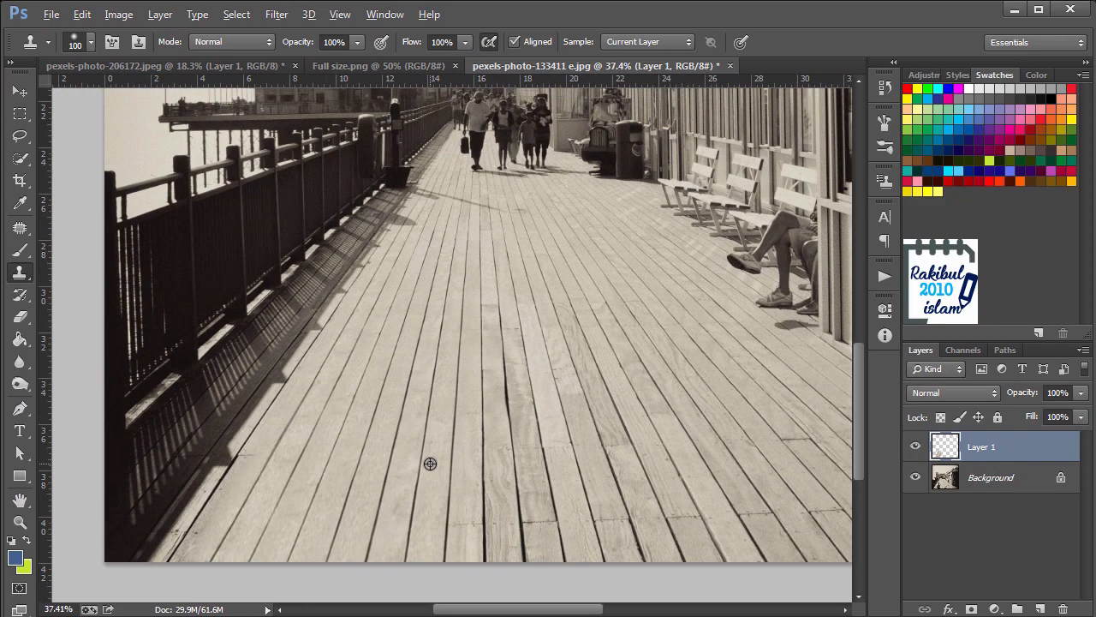
{"action": "left_click", "coordinate": [396, 444]}
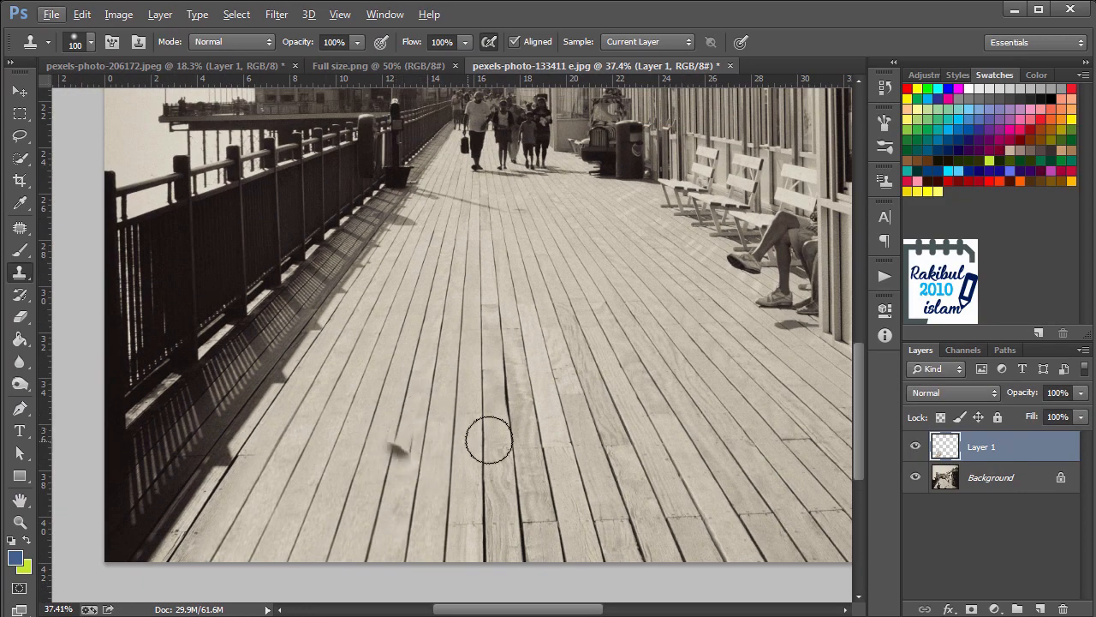
{"action": "scroll", "coordinate": [489, 441], "scroll_direction": "up", "scroll_amount": 1}
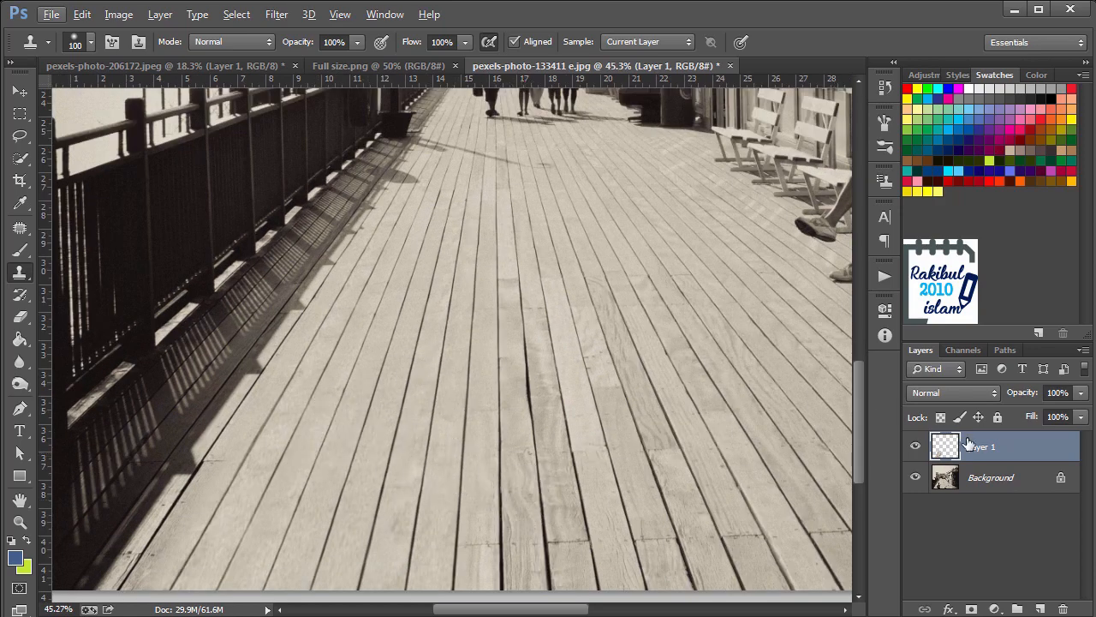
Apply Add Noise to the cloned layer with an amount of 3.64% and Gaussian distribution, toggling the monochromatic option and the preview.
{"action": "left_click", "coordinate": [278, 14]}
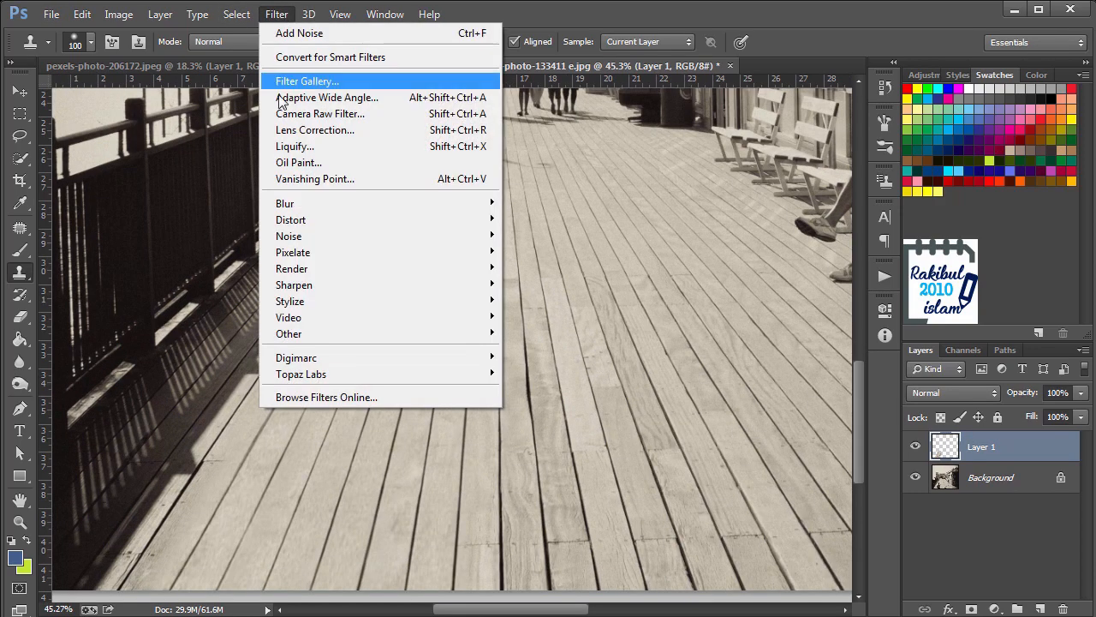
{"action": "mouse_move", "coordinate": [312, 239]}
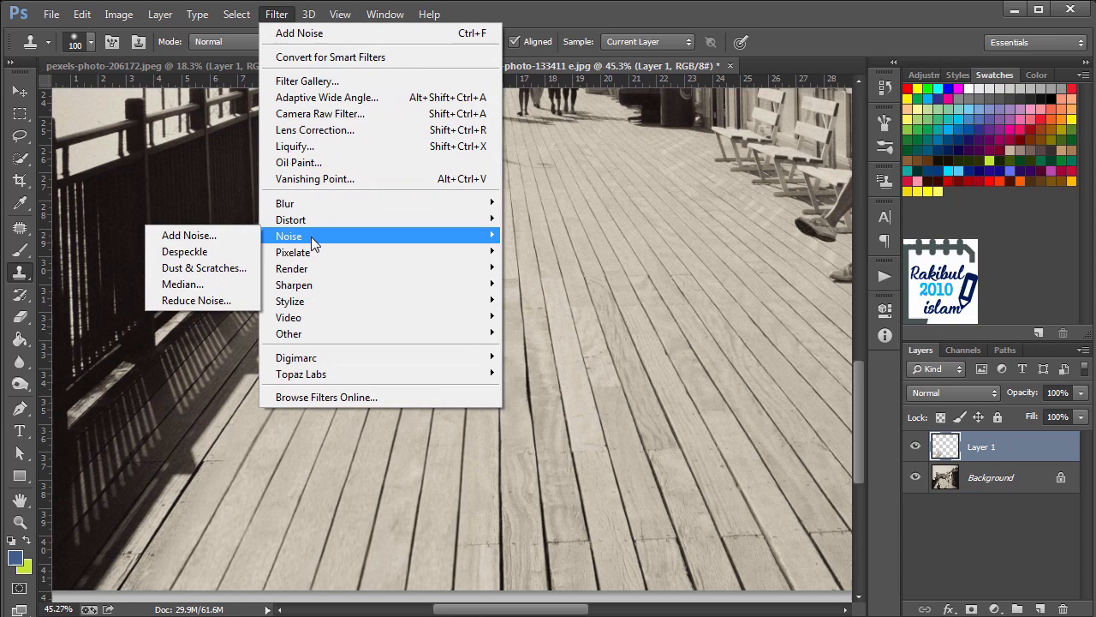
{"action": "left_click", "coordinate": [213, 247]}
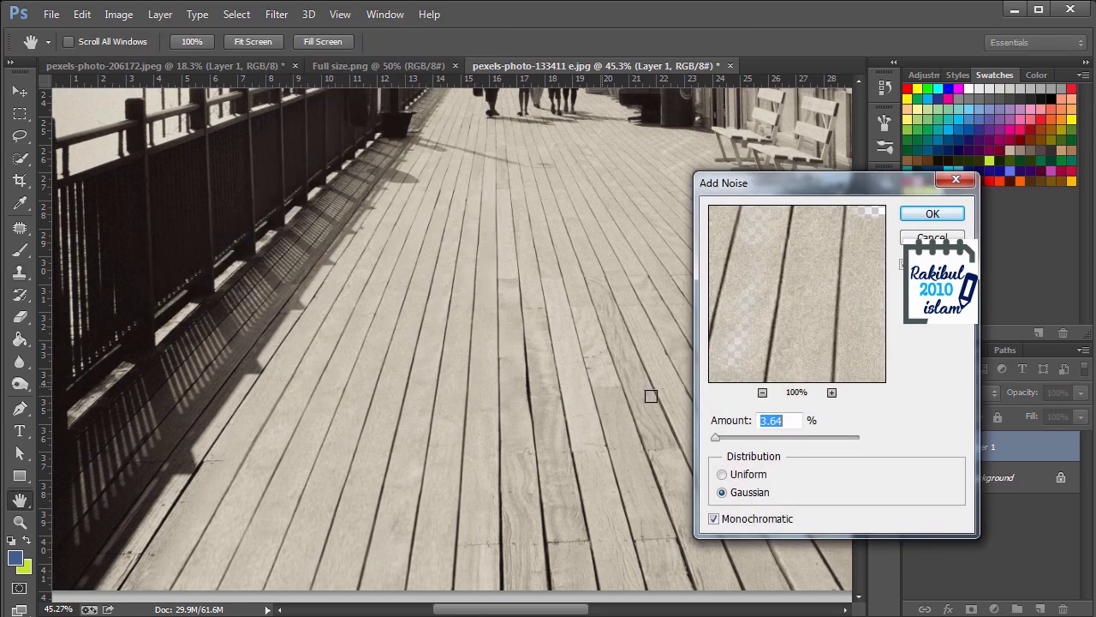
{"action": "left_click", "coordinate": [715, 519]}
{"action": "left_click", "coordinate": [907, 265]}
{"action": "left_click", "coordinate": [932, 214]}
{"action": "key", "text": "s"}
Examine the grain of the cloned planks up close and the retouched boardwalk photo as a whole.
{"action": "scroll", "coordinate": [327, 502], "scroll_direction": "up", "scroll_amount": 3}
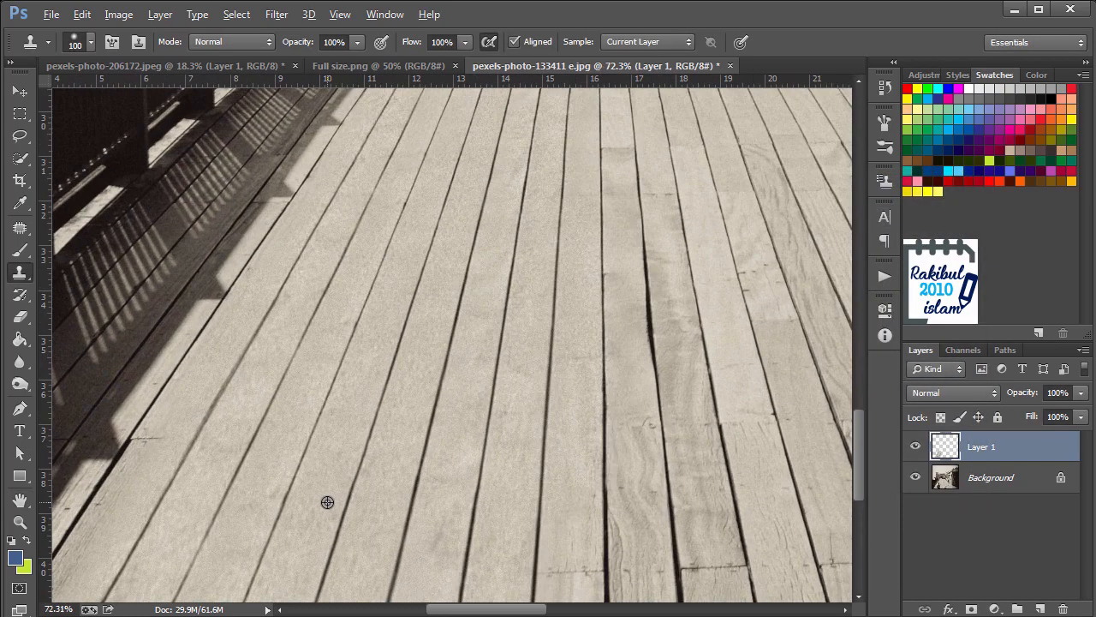
{"action": "scroll", "coordinate": [327, 502], "scroll_direction": "up", "scroll_amount": 2}
{"action": "key", "text": "alt"}
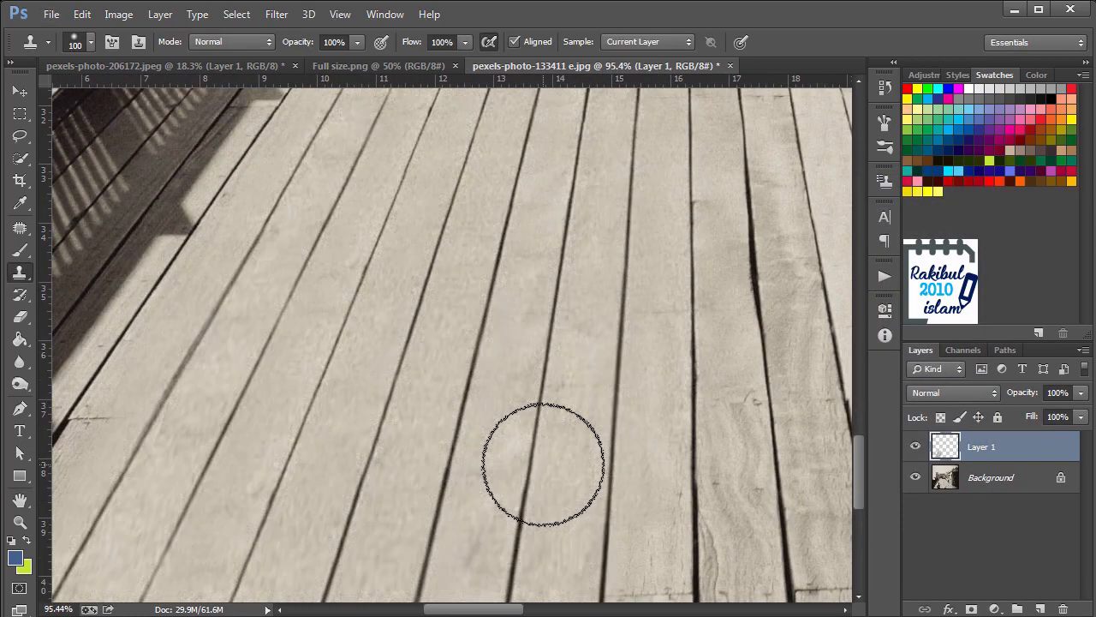
{"action": "scroll", "coordinate": [571, 451], "scroll_direction": "down", "scroll_amount": 4}
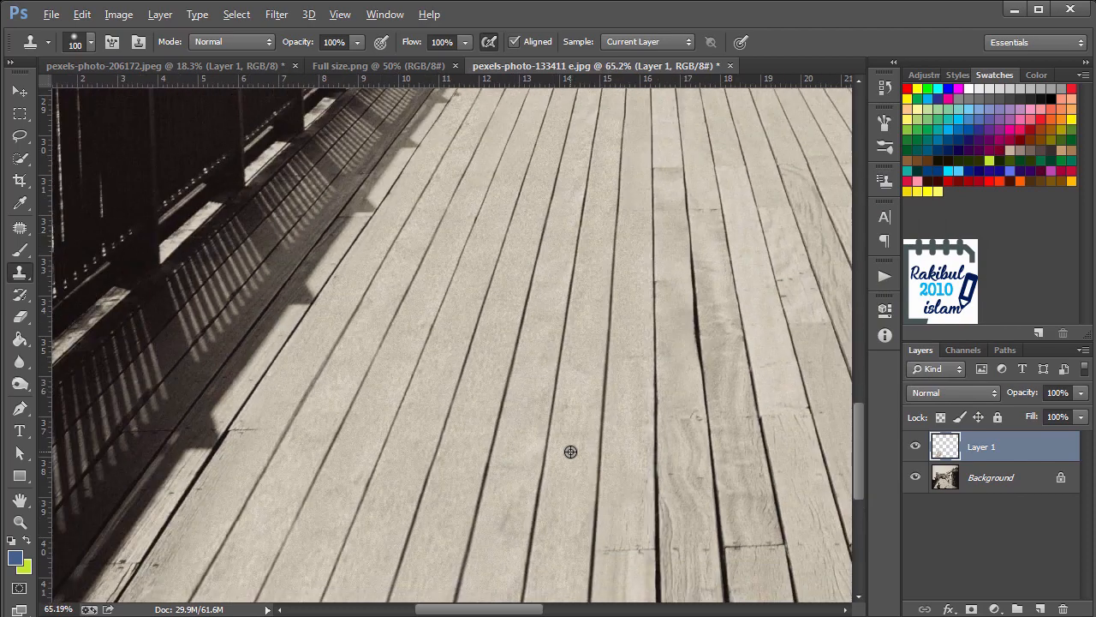
{"action": "scroll", "coordinate": [570, 451], "scroll_direction": "down", "scroll_amount": 5}
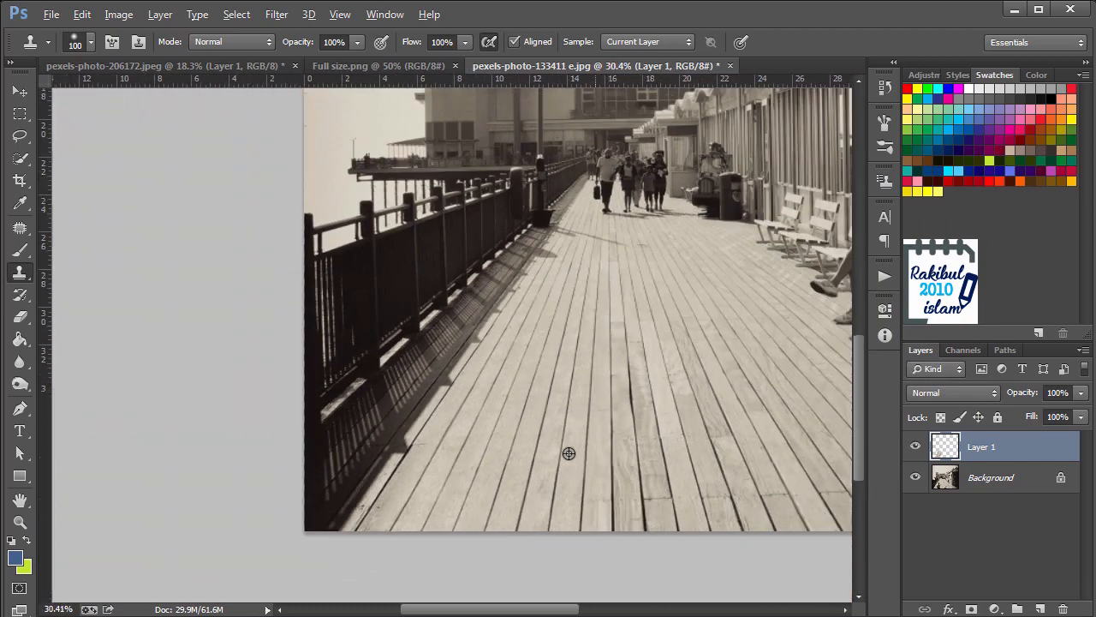
{"action": "scroll", "coordinate": [569, 453], "scroll_direction": "down", "scroll_amount": 3}
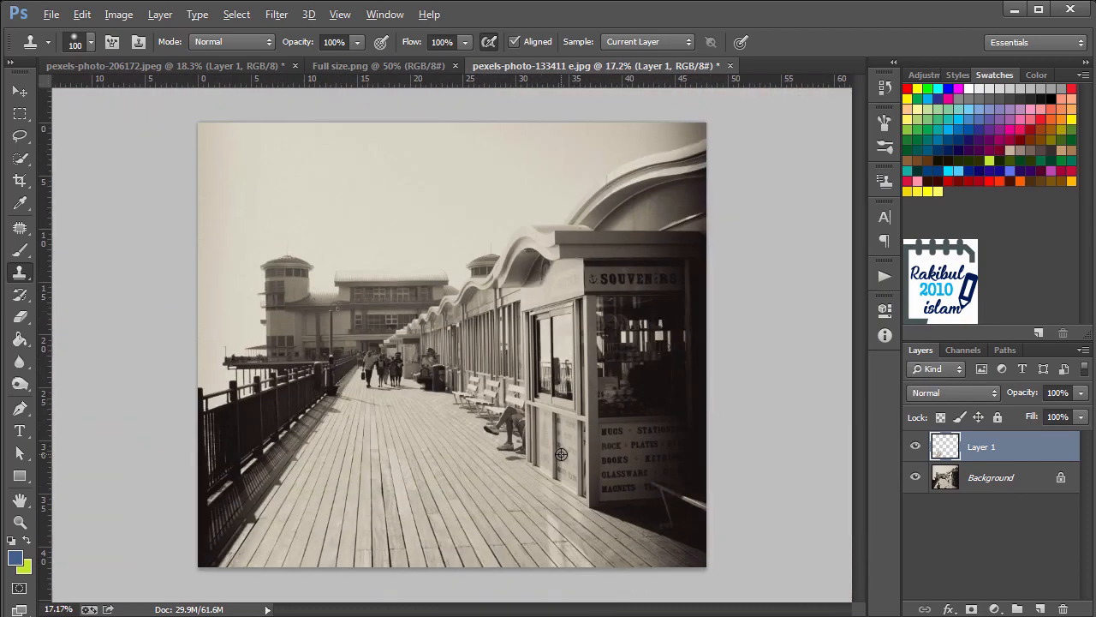
{"action": "scroll", "coordinate": [452, 454], "scroll_direction": "up", "scroll_amount": 1}
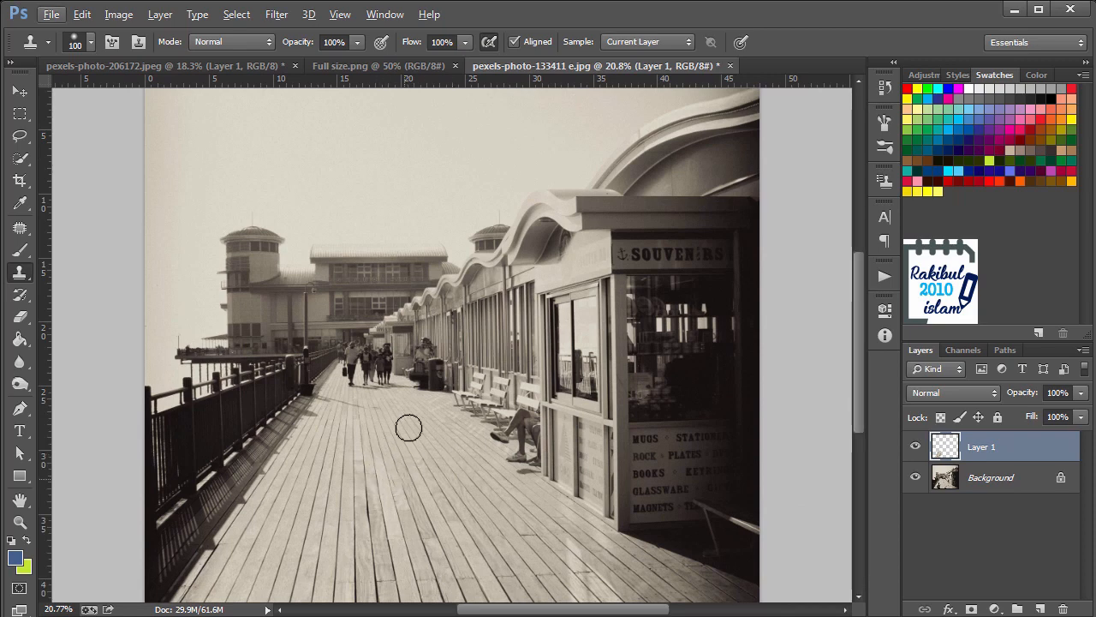